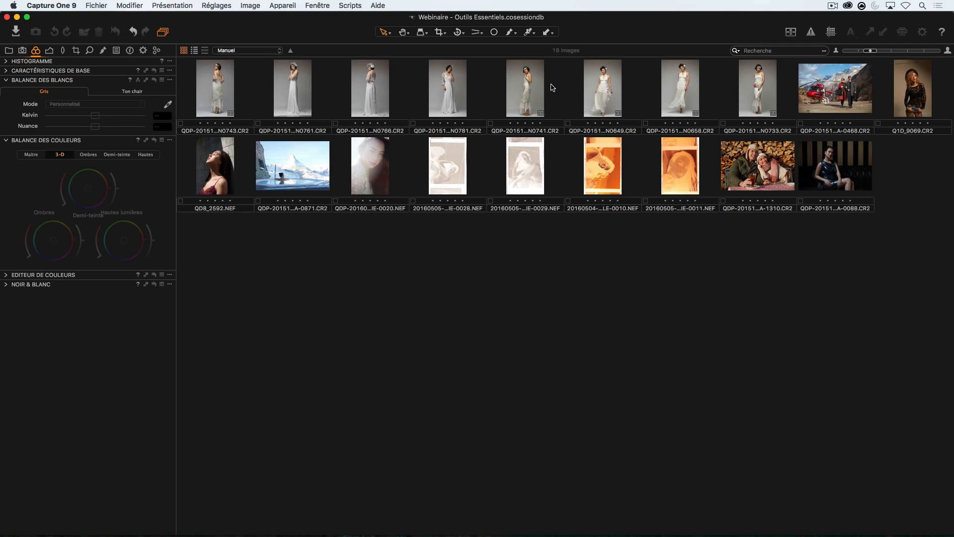
Step: Enlarge the photo QDP-20151129-COMM-A_RARE_VISION0743.CR2 and switch its white balance to skin tone (Ton chair) mode
click(221, 79)
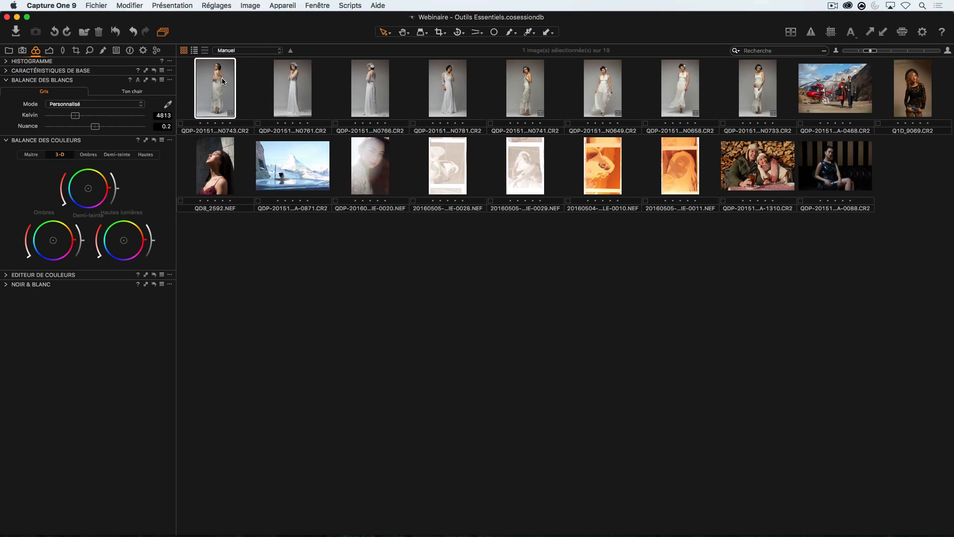
key(super+b)
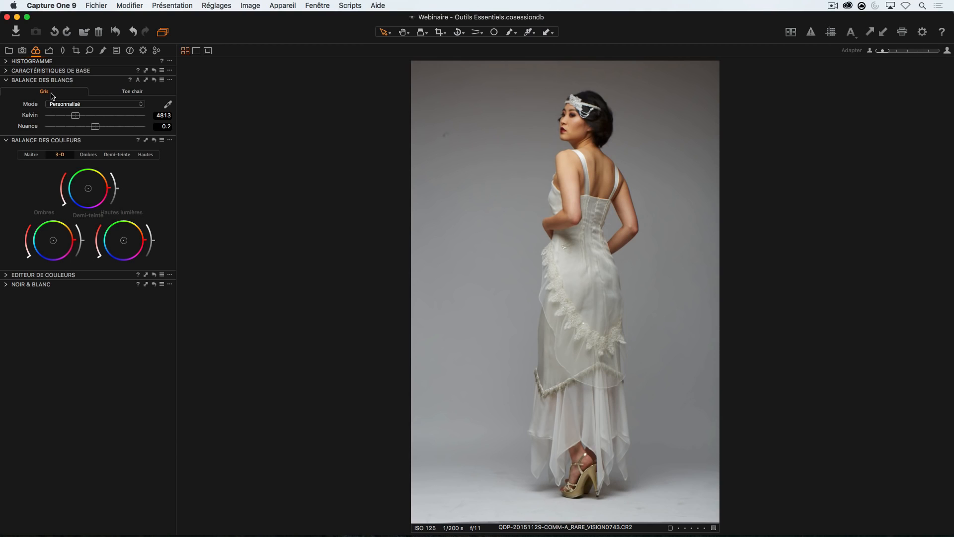
click(130, 94)
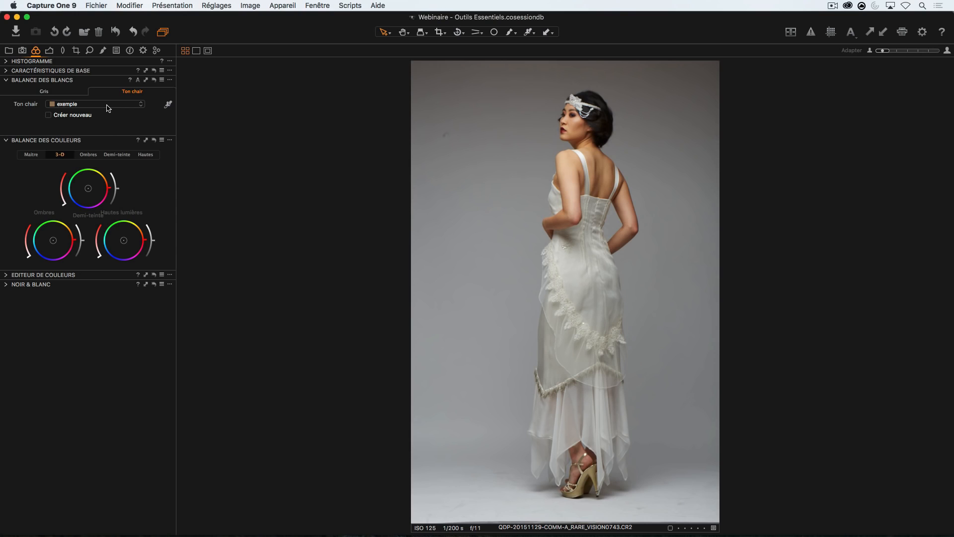
Step: Try the Beige - Deep skin tone white balance on the woman's skin, and reset the white balance
click(108, 108)
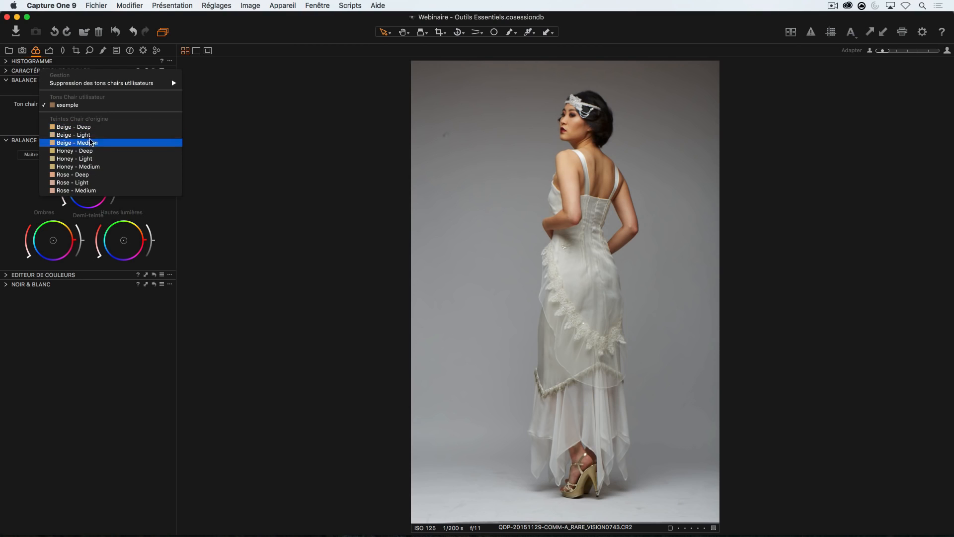
click(74, 127)
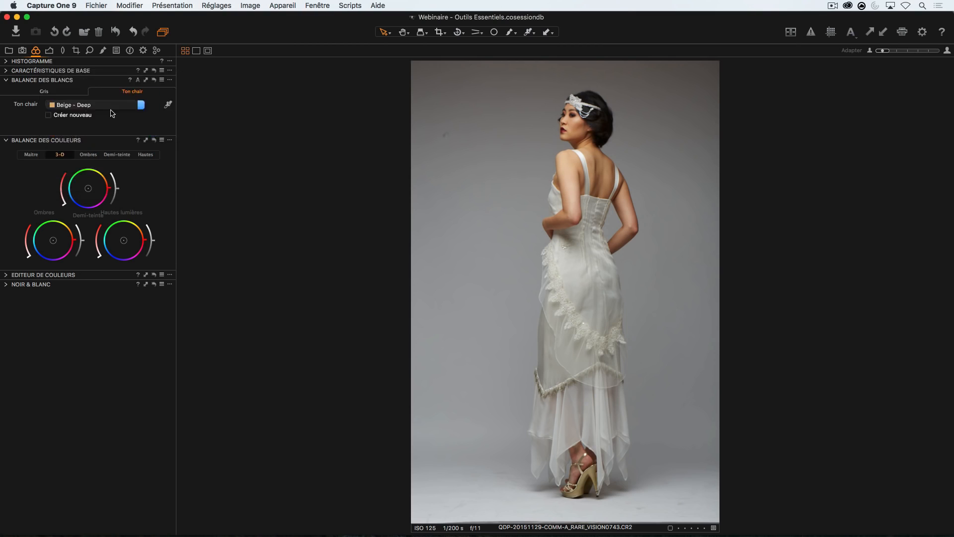
click(169, 105)
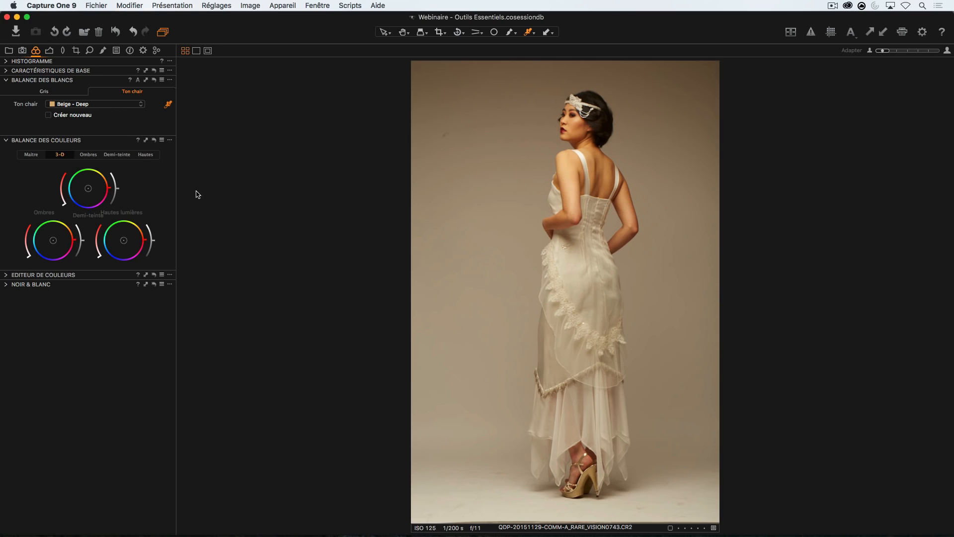
click(154, 80)
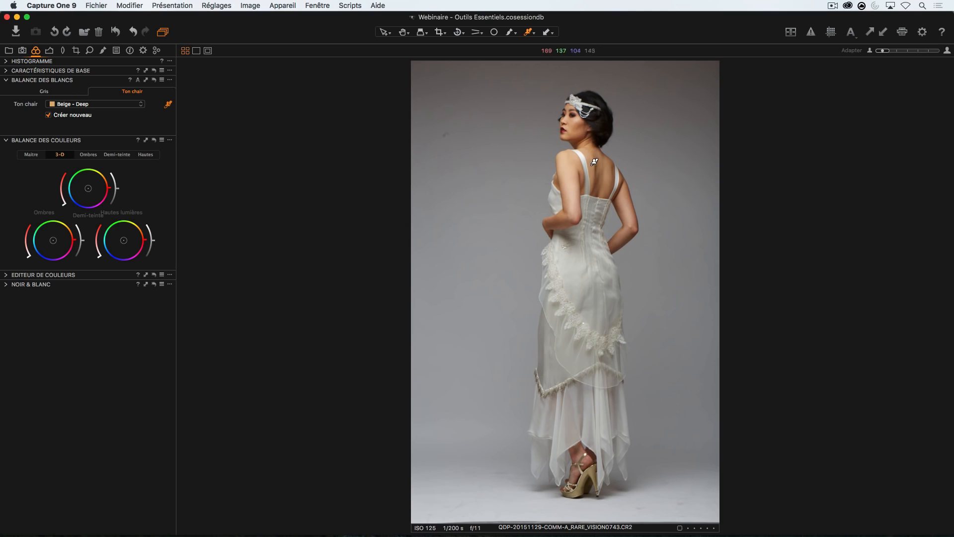
Step: Create a new skin tone sampled from the woman's face and save it as webinaire
click(573, 119)
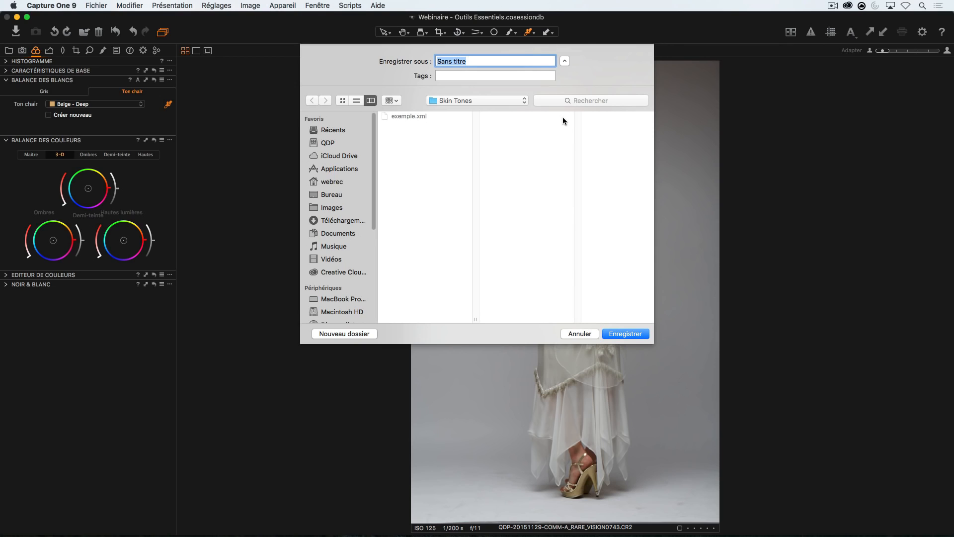
text(webinaire)
key(Return)
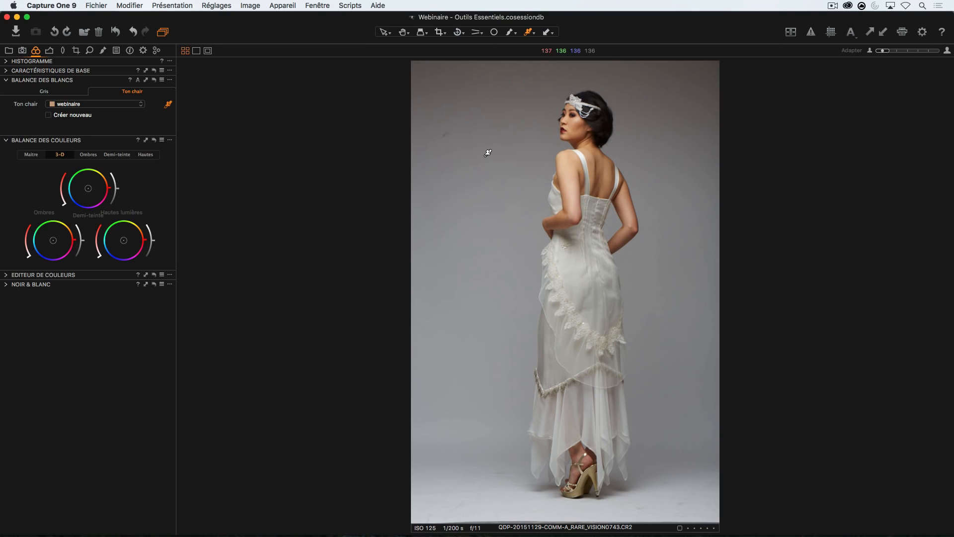
click(92, 105)
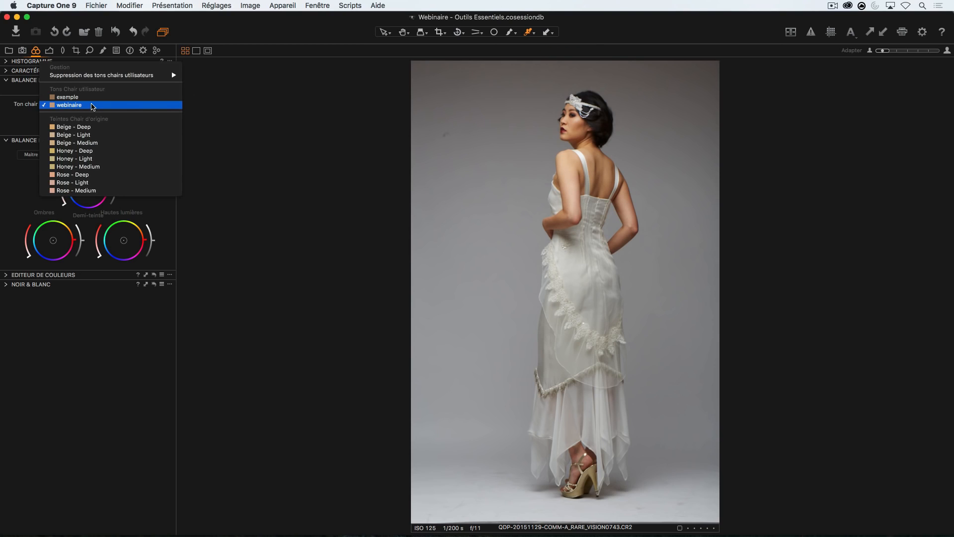
click(238, 112)
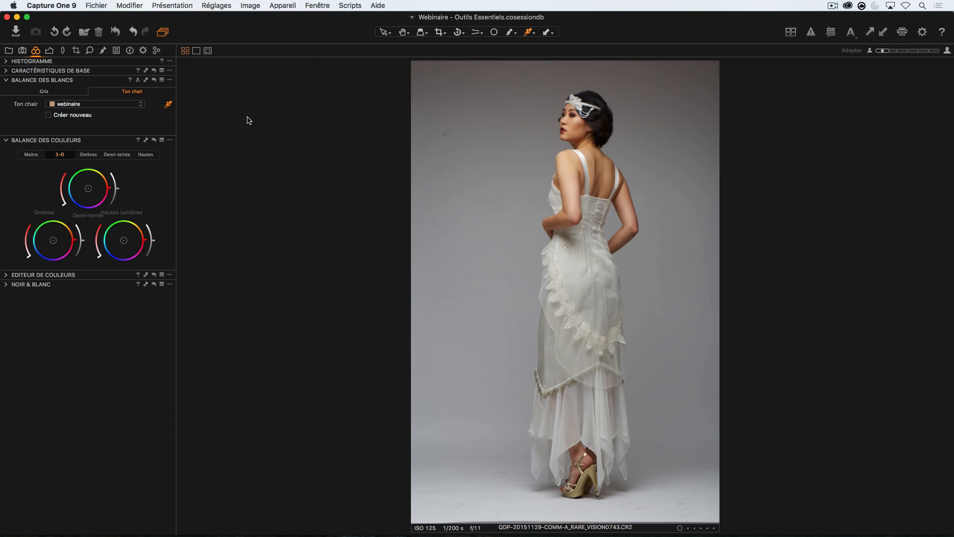
Step: Open the photo QDP-20151129-COMM-A_RARE_VISION0761.CR2 and apply the webinaire skin tone to the woman's face
key(super+alt+n)
double_click(285, 86)
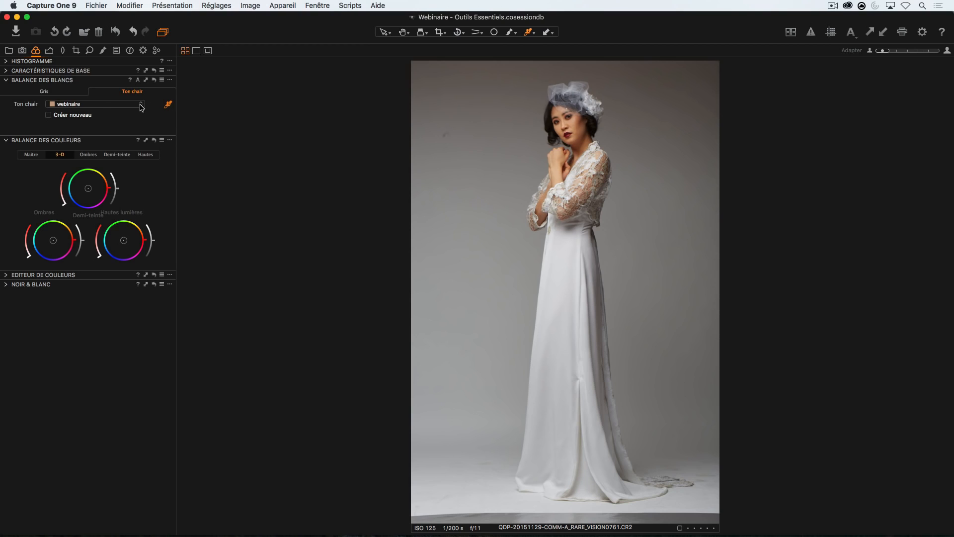
click(77, 105)
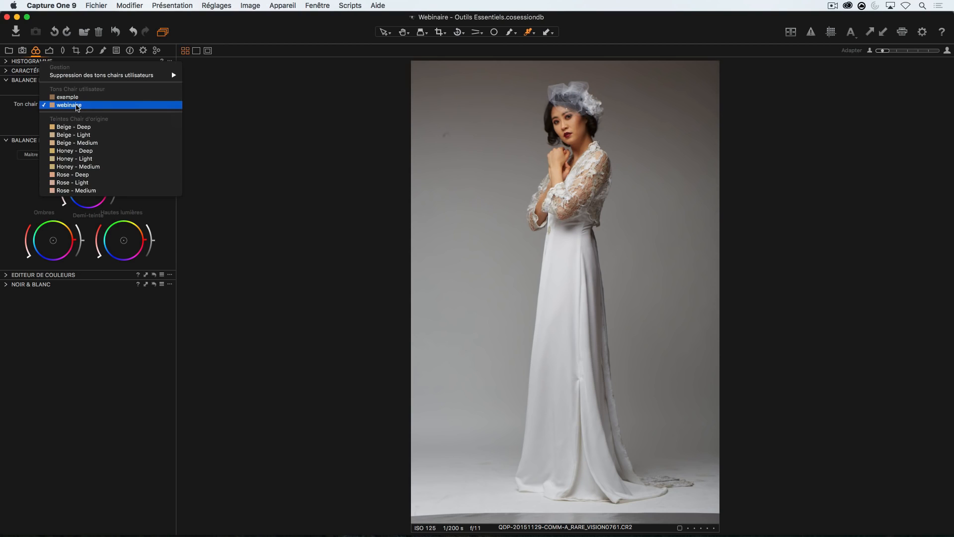
click(77, 106)
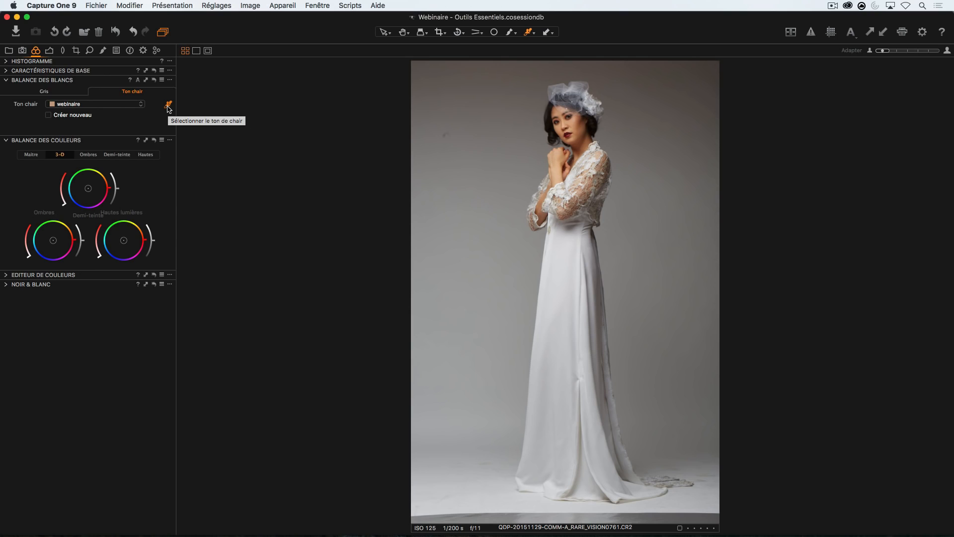
click(168, 107)
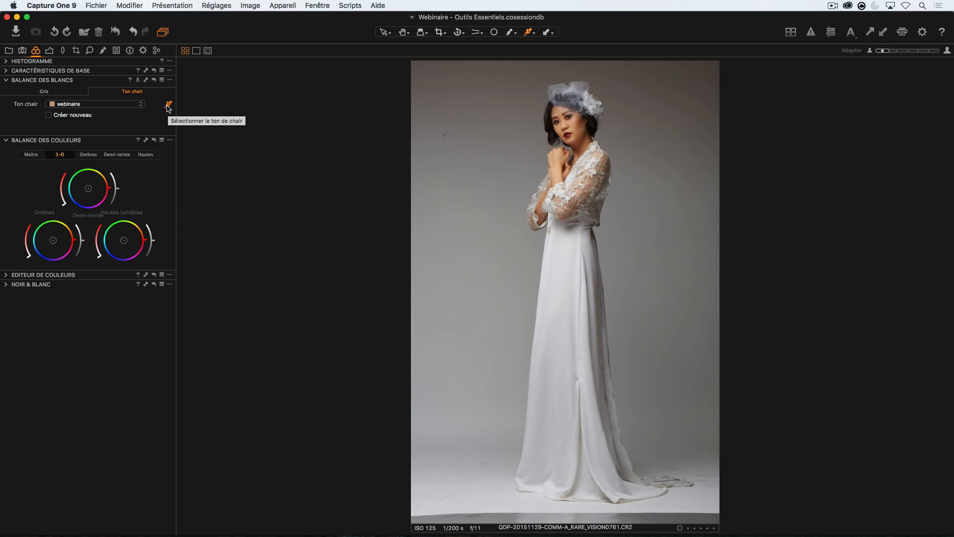
click(574, 123)
Step: Set the photo's grey white balance mode to Tungstène
click(46, 92)
click(85, 104)
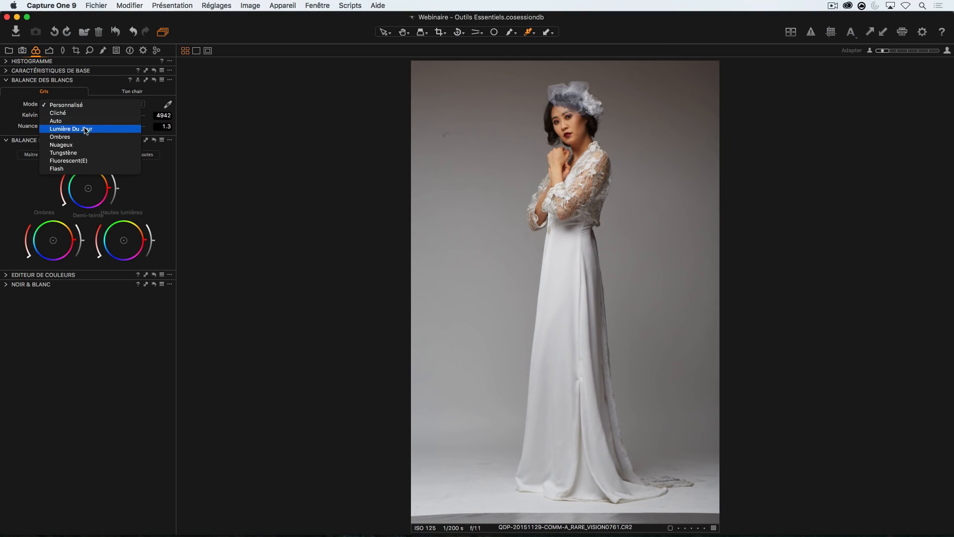
click(82, 152)
Step: Correct the blue cast by applying the webinaire skin tone white balance to the woman's face
click(129, 93)
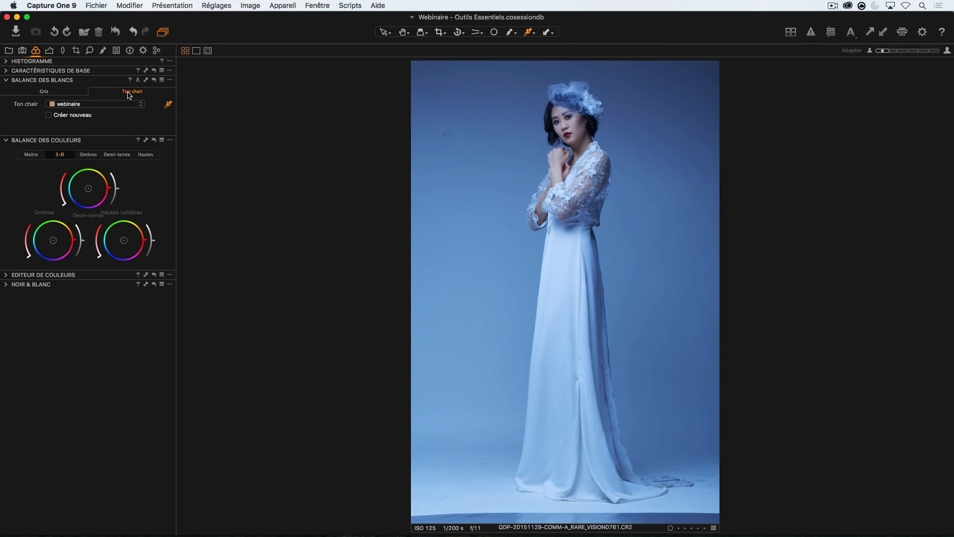
click(576, 121)
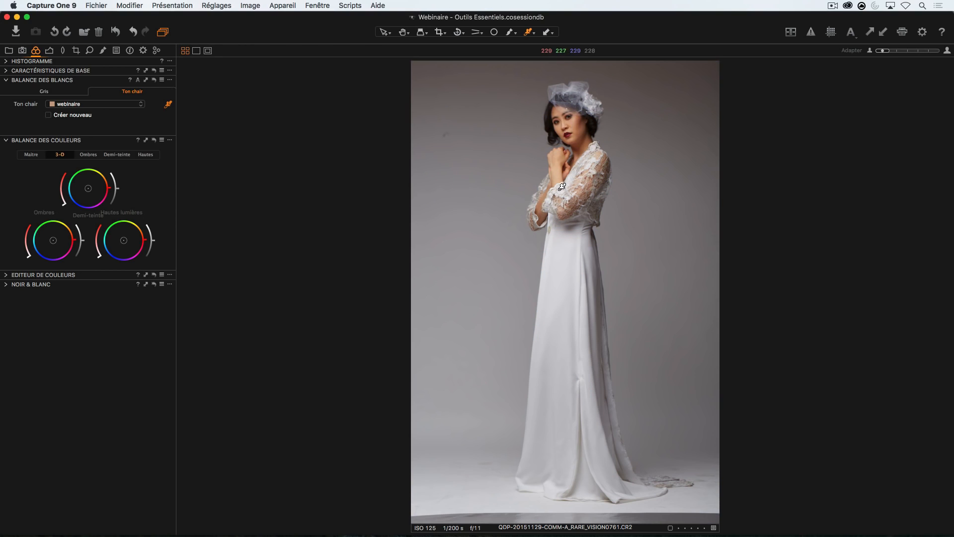
key(v)
Step: Open the photo Q1D_9069.CR2 from the browser and neutralize its white balance on the plain background wall
key(alt+super+v)
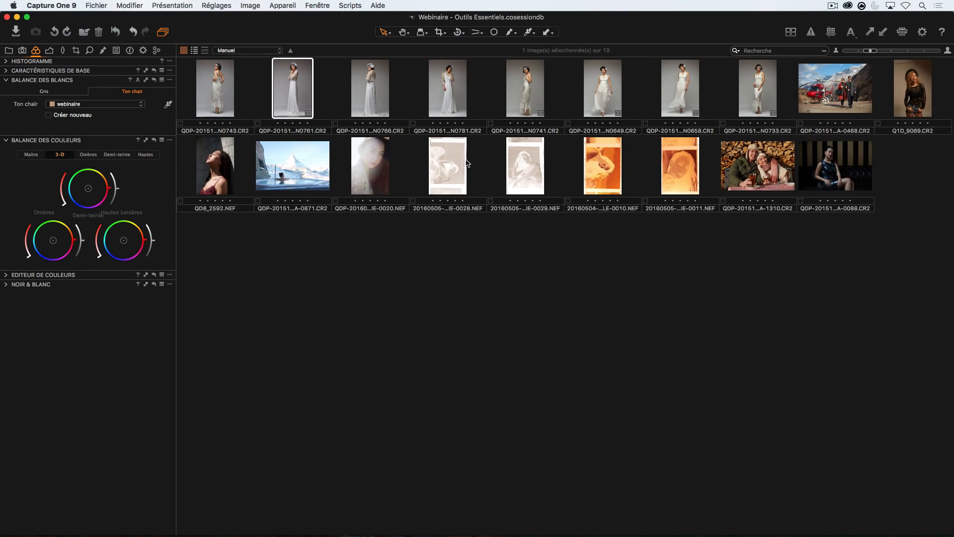
click(906, 98)
key(alt+super+v)
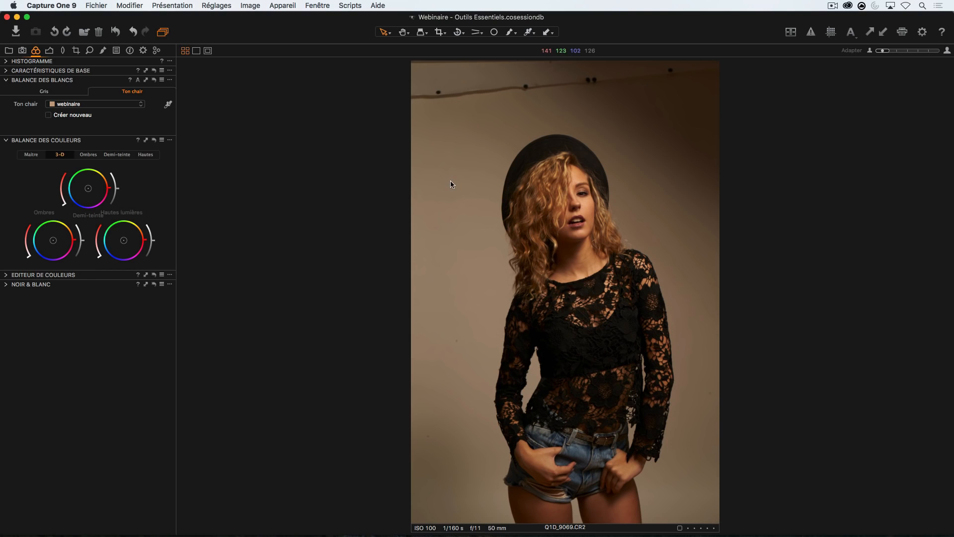
key(w)
click(485, 198)
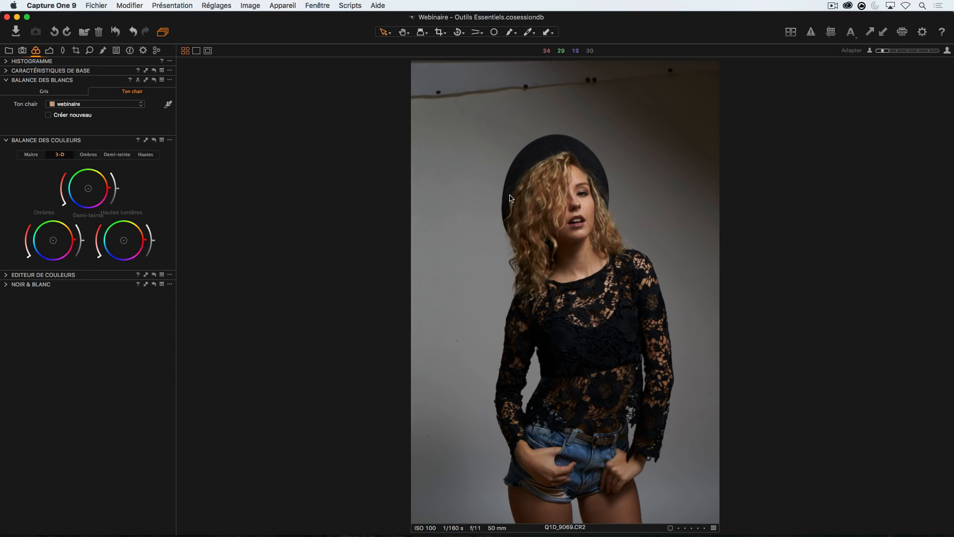
Step: Try the webinaire skin tone white balance on the woman wearing the hat
key(v)
click(169, 104)
key(v)
Step: Check the white balance tool in the local adjustments, and adjust the photo's white balance automatically in the color tools
click(104, 51)
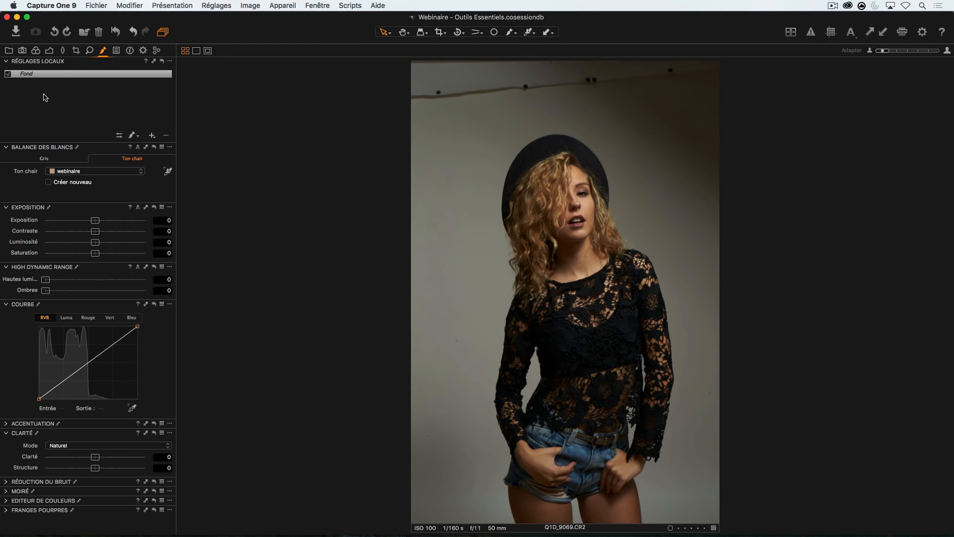
click(36, 51)
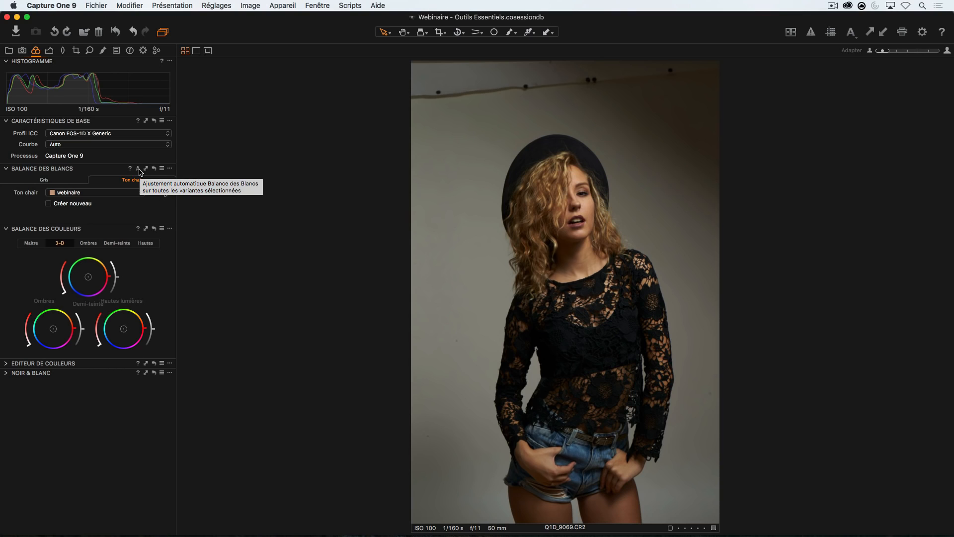
click(139, 169)
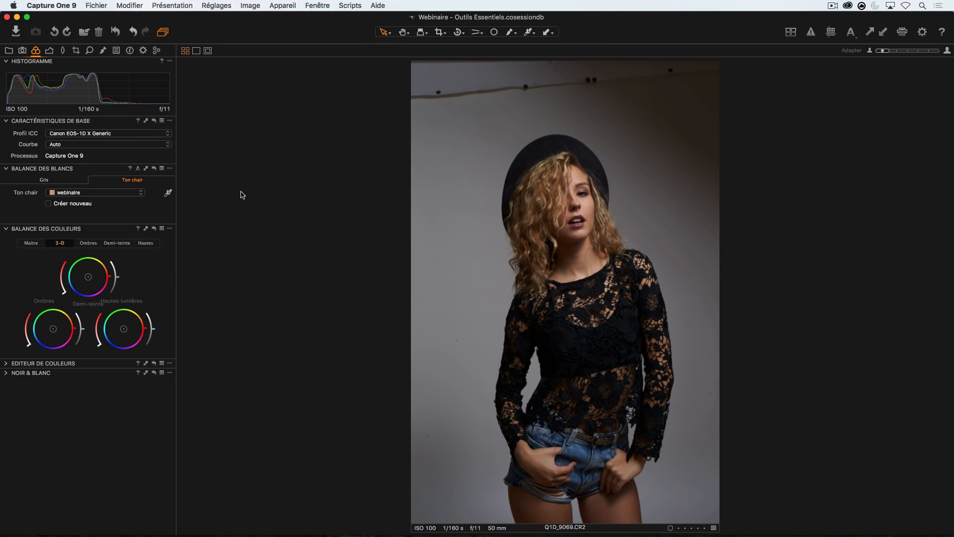
Step: Try the automatic white balance on the photo QDP-20151129-COMM-A_RARE_VISION0743.CR2, and reset it
key(super+alt+v)
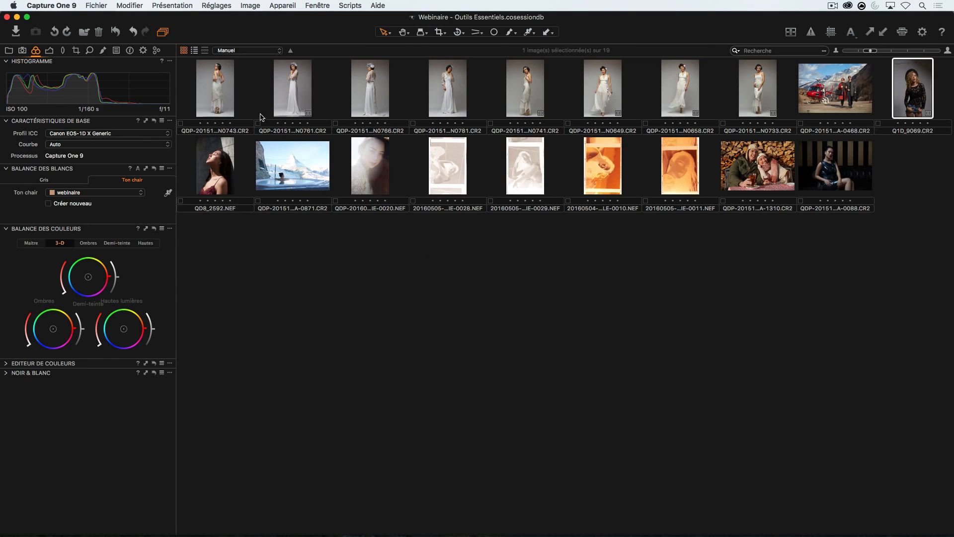
double_click(222, 90)
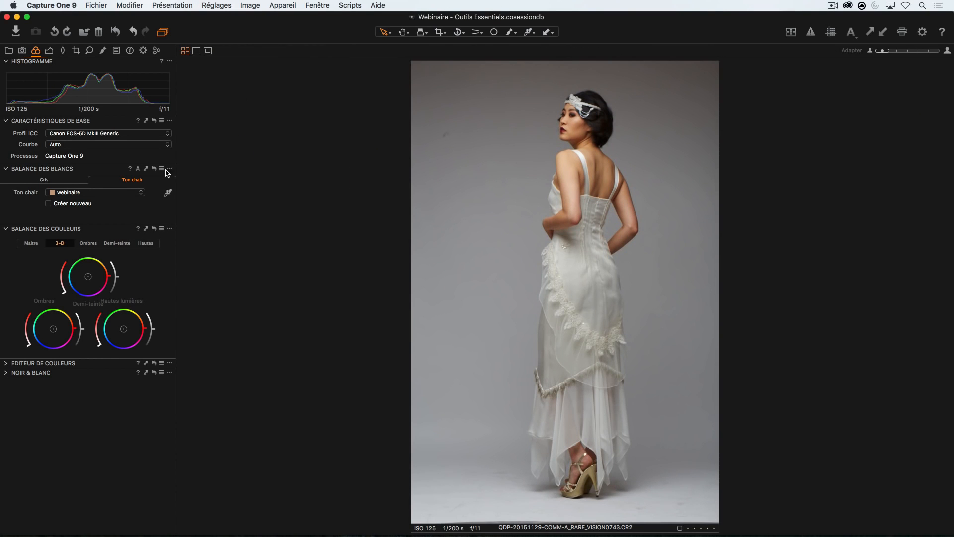
click(139, 169)
click(154, 171)
Step: Select the eight bridal dress photos from VISION0743 to VISION0733 and display them together in the viewer
key(super+alt+v)
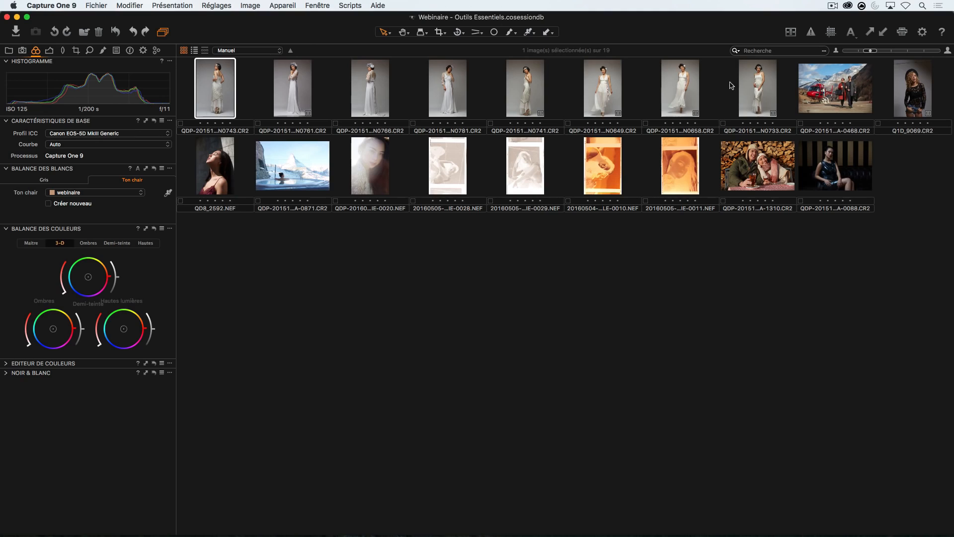
shift+click(757, 92)
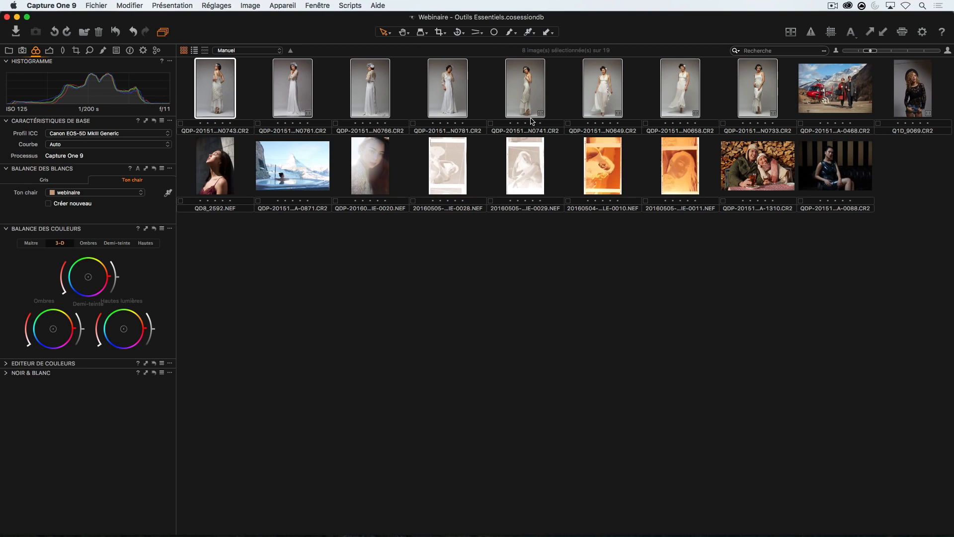
key(super+alt+v)
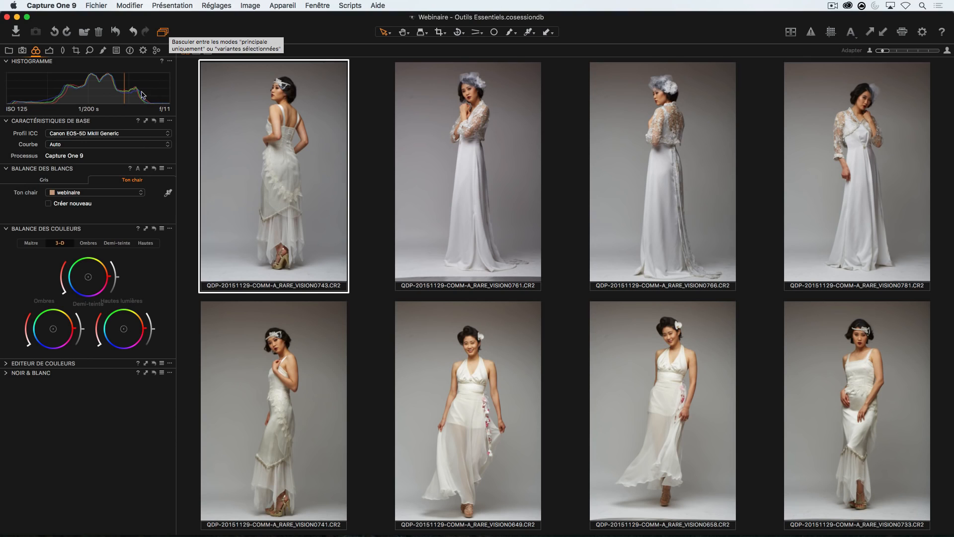
click(146, 172)
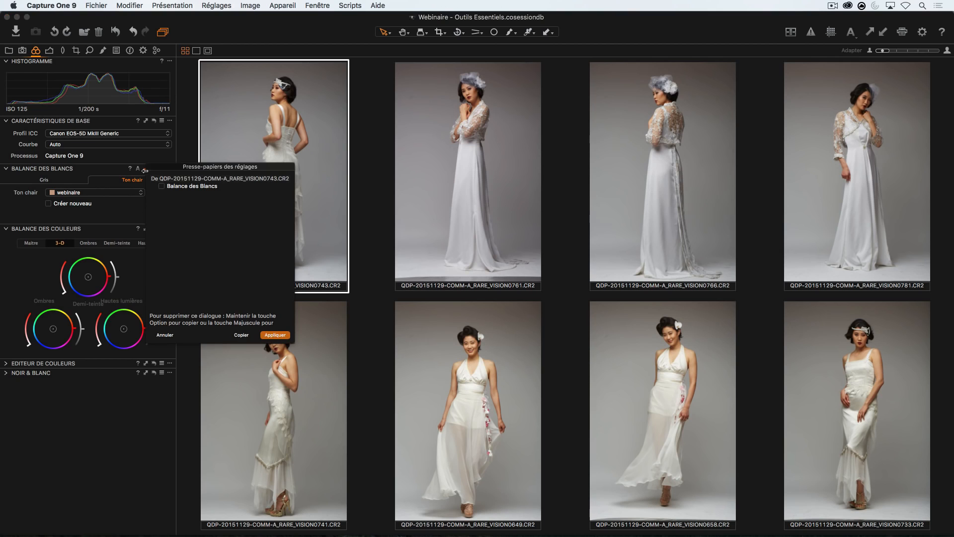
click(185, 186)
click(174, 336)
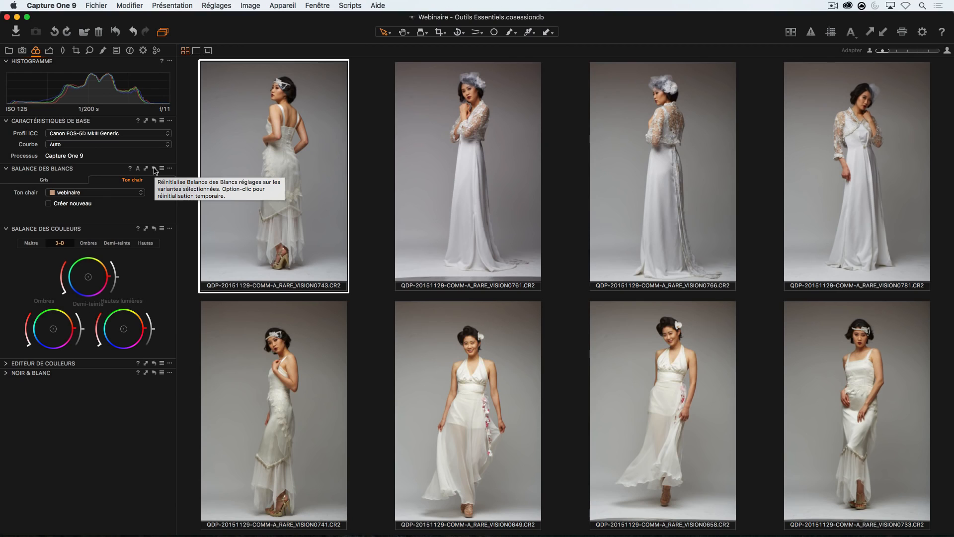
Step: Reset the white balance settings of all eight selected photos
click(155, 169)
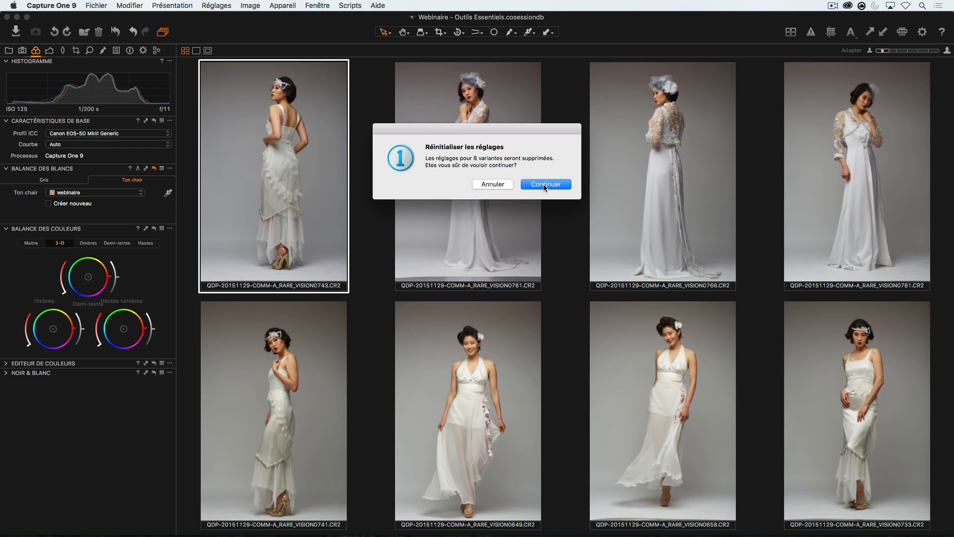
click(546, 186)
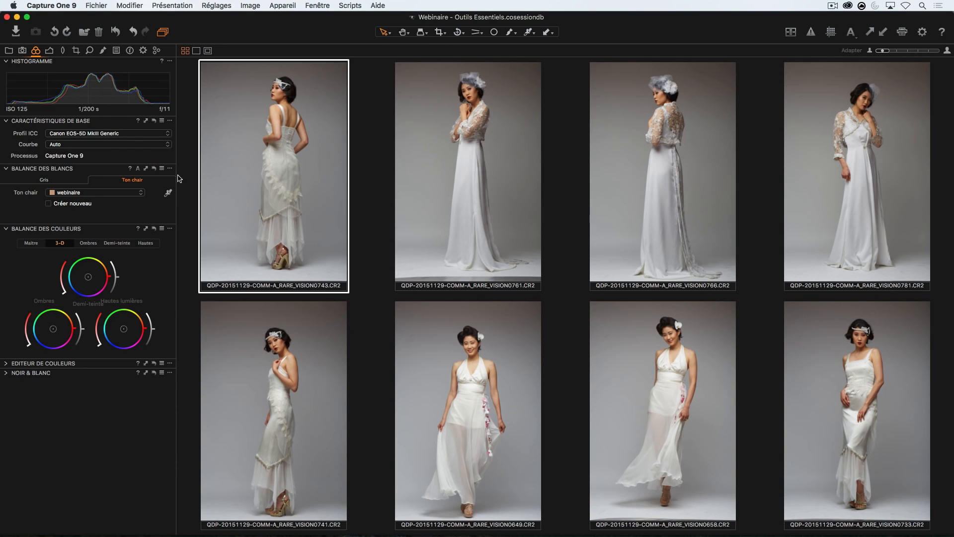
click(163, 169)
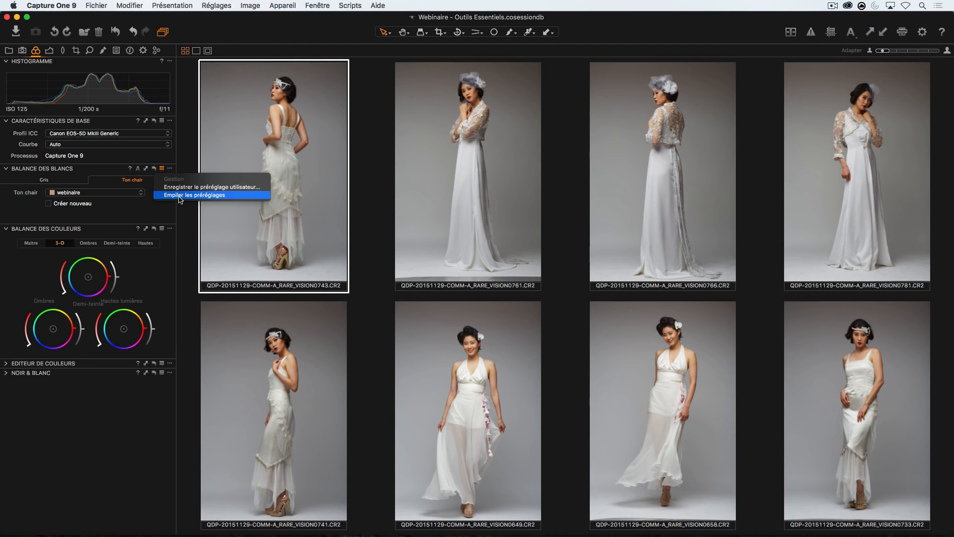
click(170, 169)
click(169, 169)
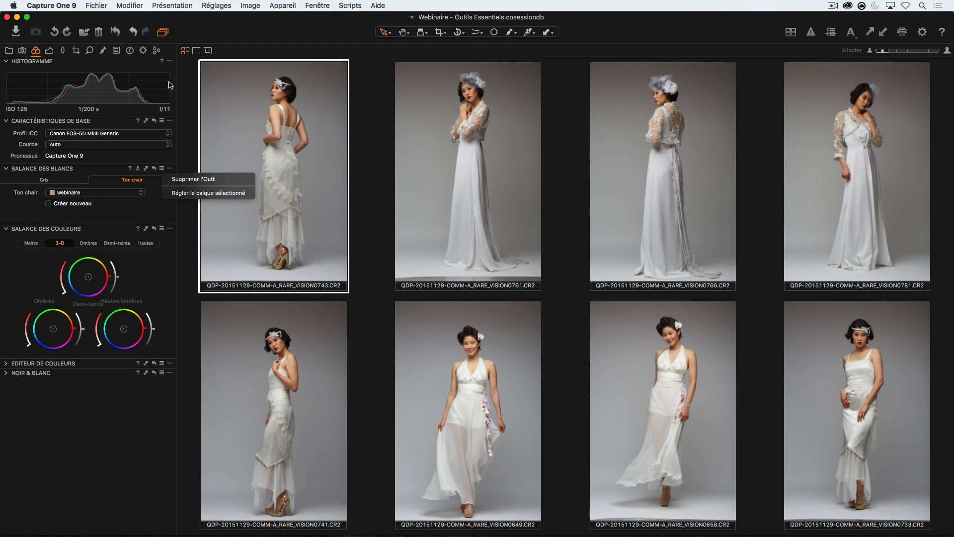
Step: Return the white balance tool to grey mode, show the Color Editor's basic mode, and collapse the base characteristics, white balance and color balance tools
click(193, 103)
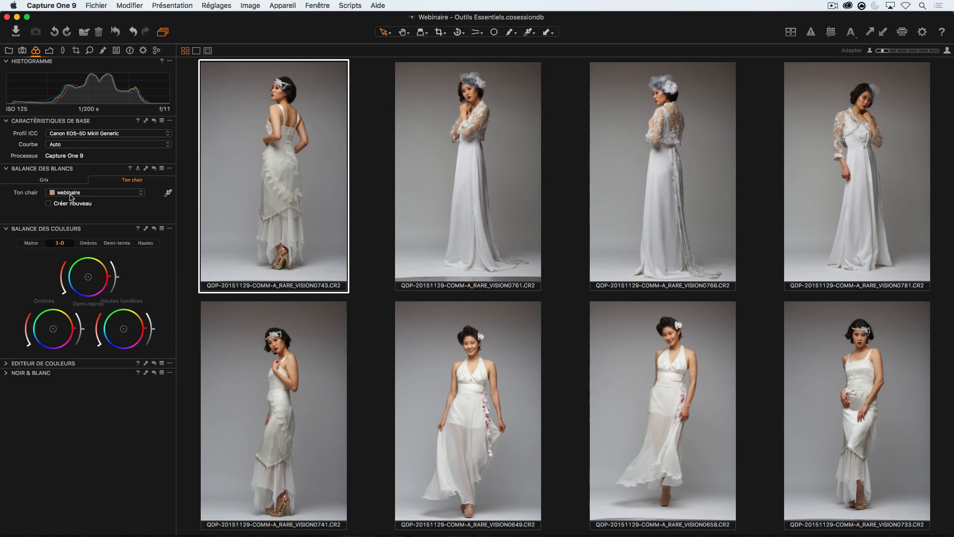
click(61, 182)
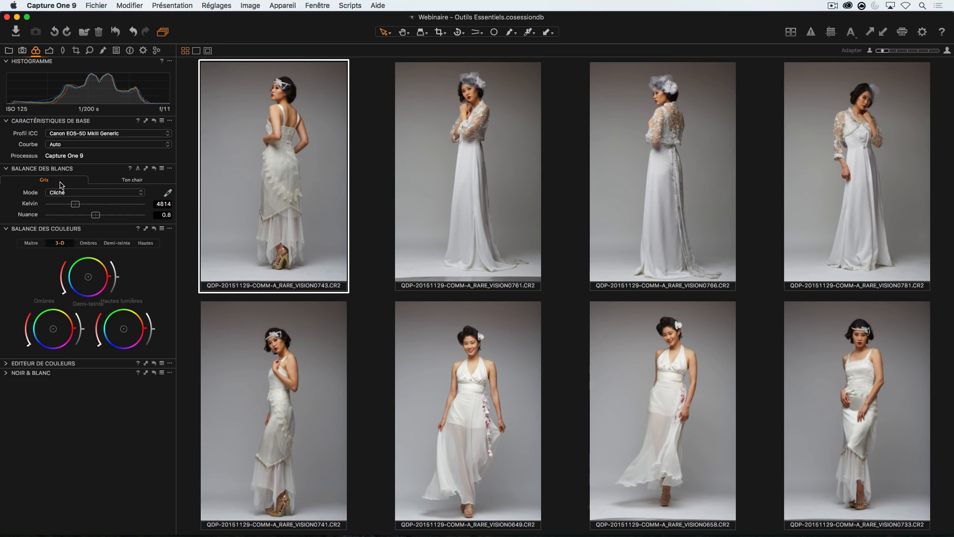
click(8, 231)
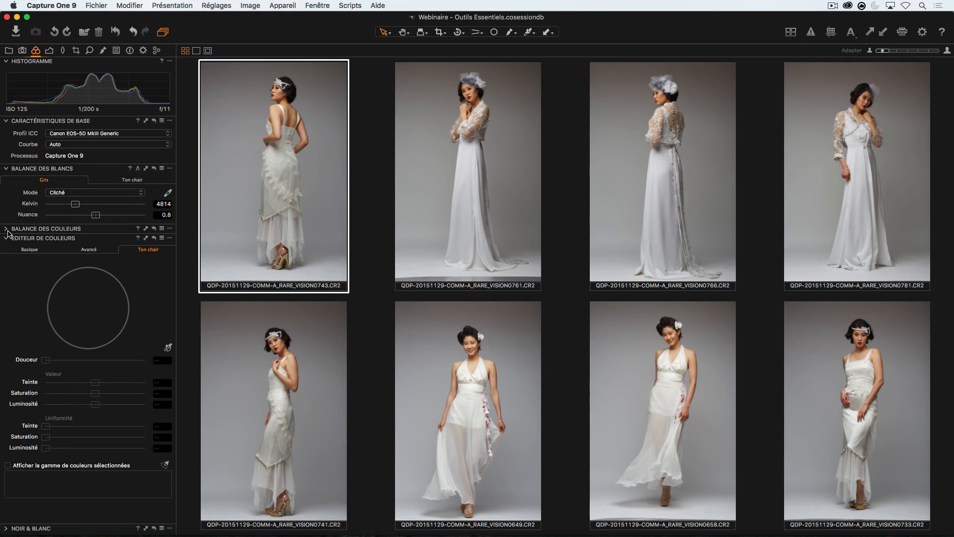
click(29, 250)
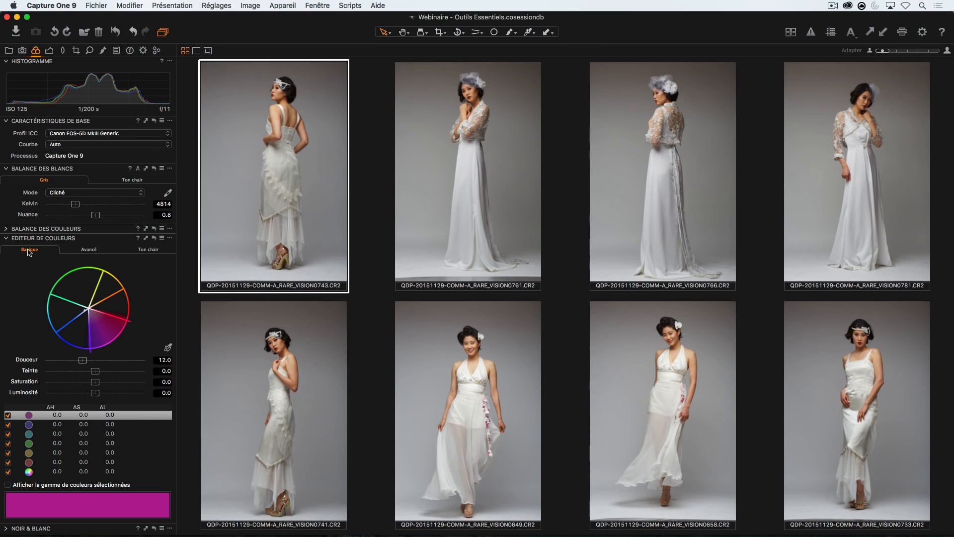
click(7, 169)
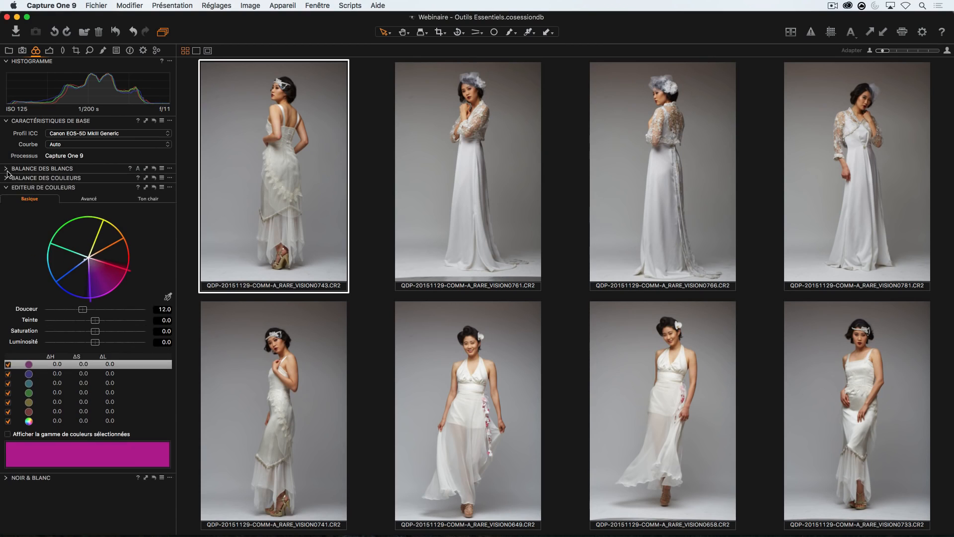
click(6, 121)
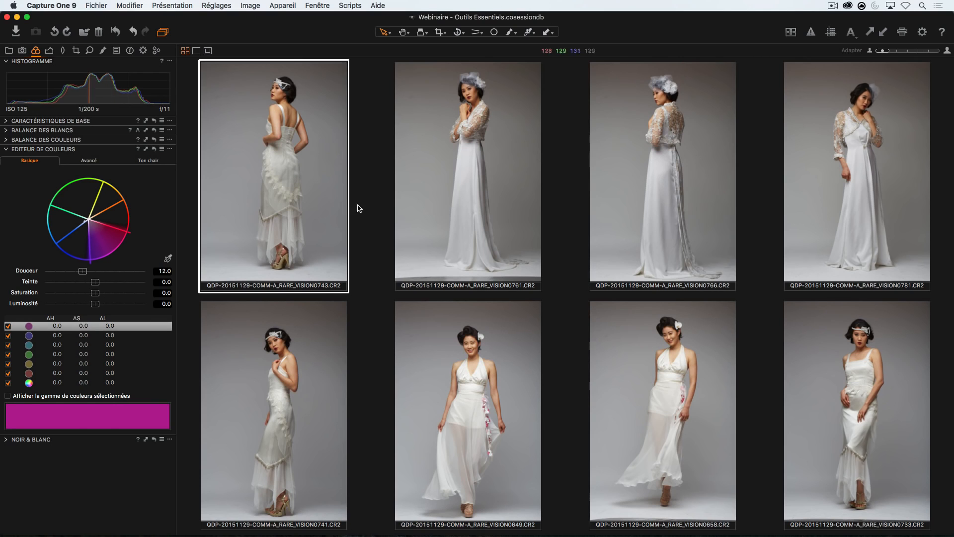
Step: Display the helicopter photo QDP-20151222-COMMERCIAL-SOJA-0468.CR2 alone in the viewer
key(super+alt+v)
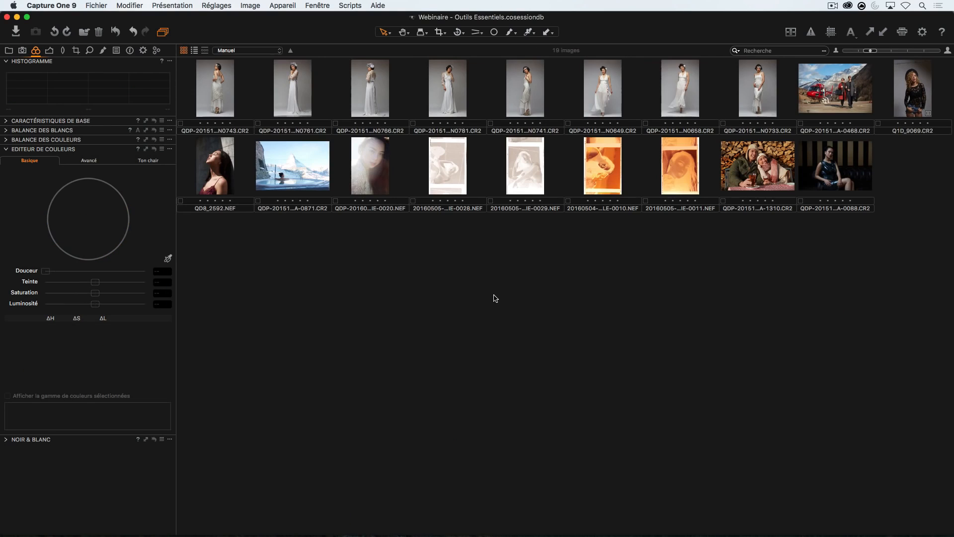
click(829, 93)
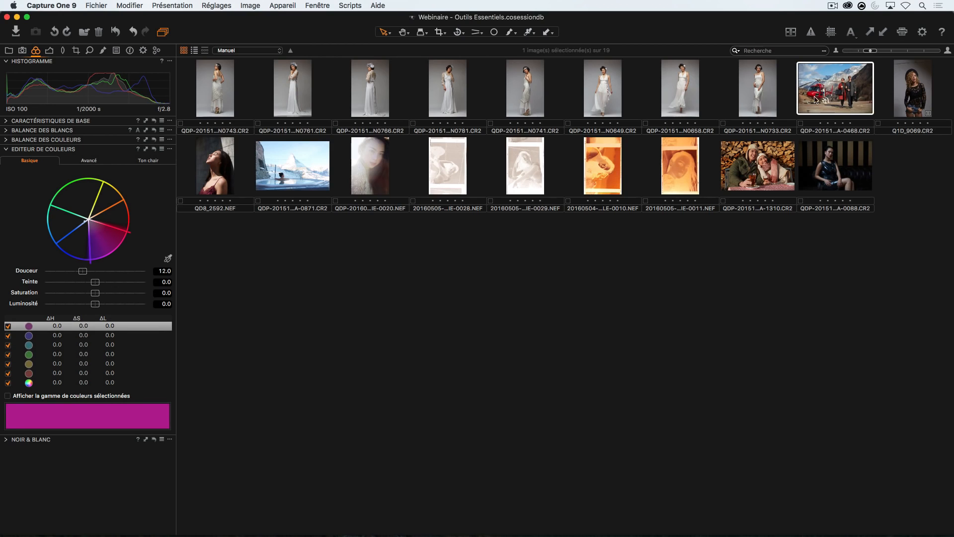
key(super+alt+v)
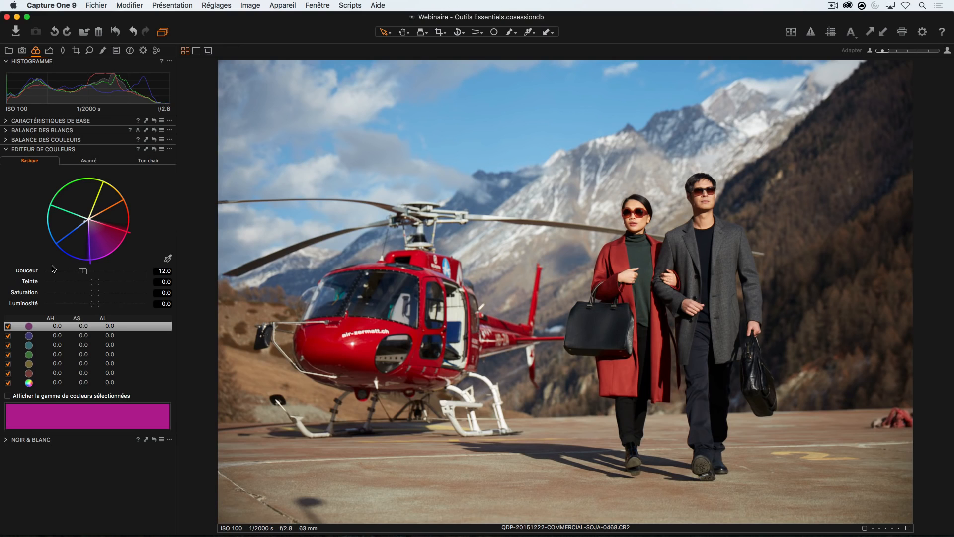
Step: Adjust the basic red range to hue 4.0, saturation -12.7 and lightness -3.6
click(57, 373)
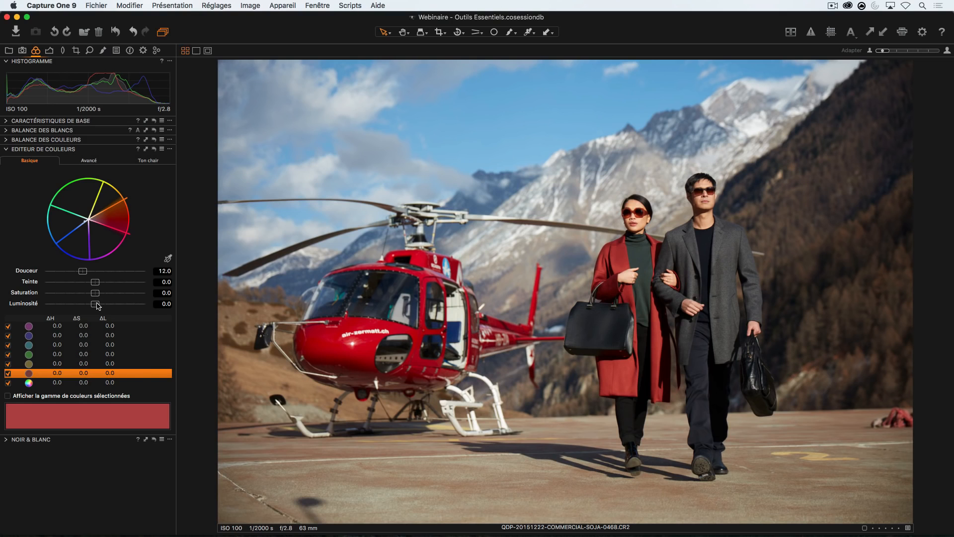
mouse_move(95, 293)
mouse_down()
mouse_move(86, 294)
mouse_move(145, 284)
mouse_move(23, 277)
mouse_move(154, 286)
mouse_move(45, 282)
mouse_move(105, 282)
mouse_move(105, 291)
mouse_up()
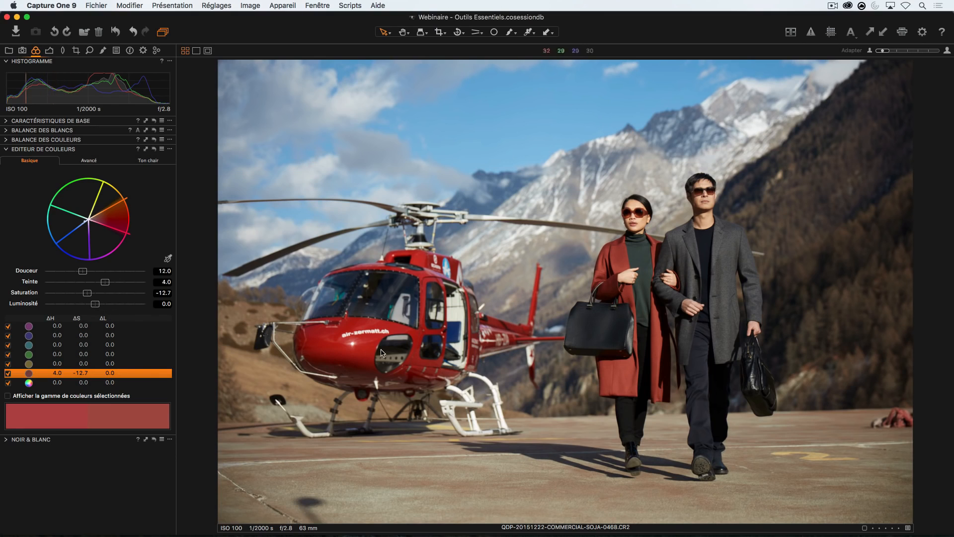
mouse_move(96, 304)
mouse_down()
mouse_move(68, 307)
mouse_move(126, 306)
mouse_move(78, 305)
mouse_up()
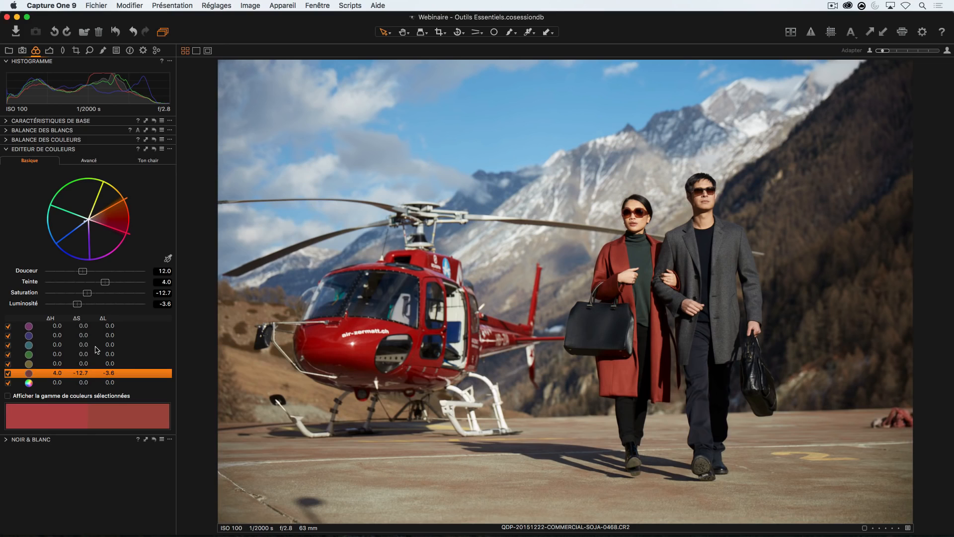
Step: Pick the blue seen through the helicopter's door, and adjust its basic range to hue 3.4, saturation -22.2 and lightness -4.0
click(168, 260)
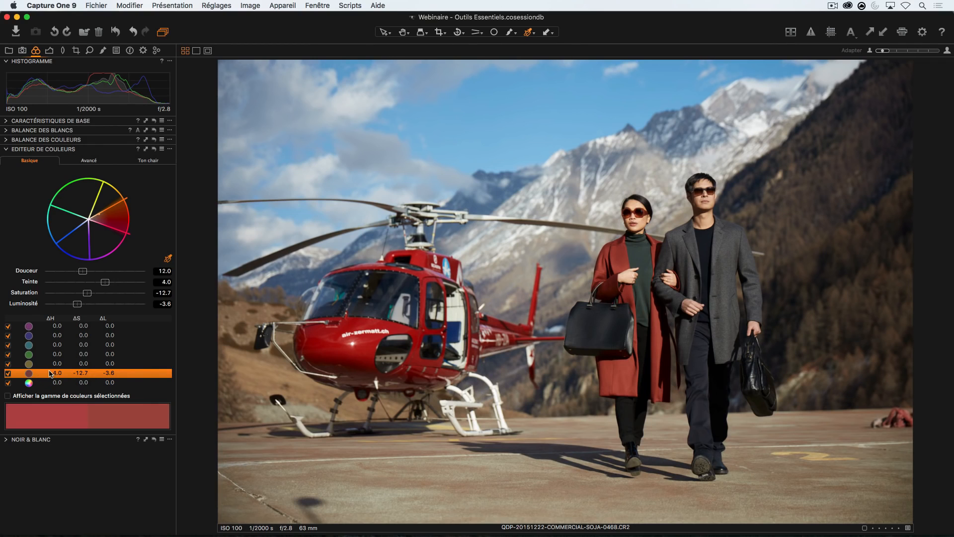
click(458, 330)
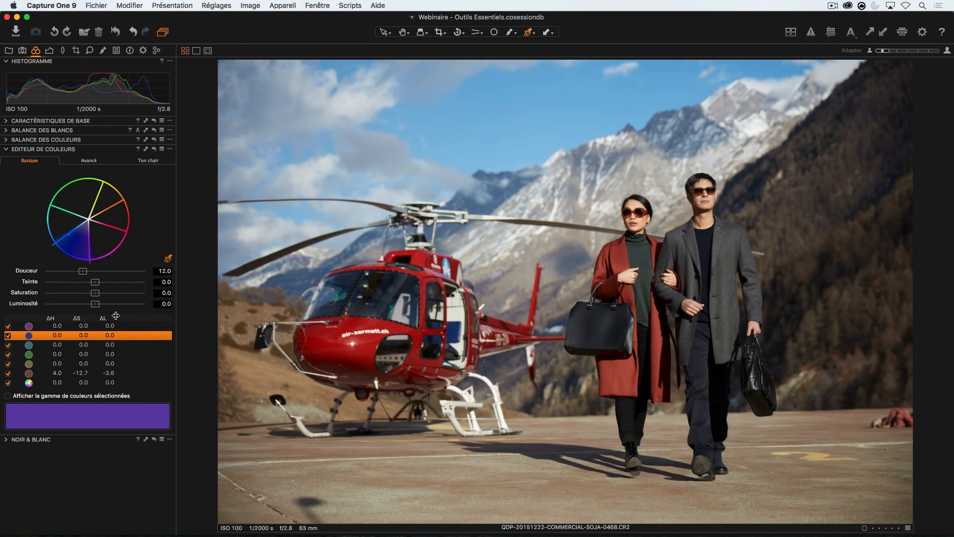
drag(95, 293, 75, 304)
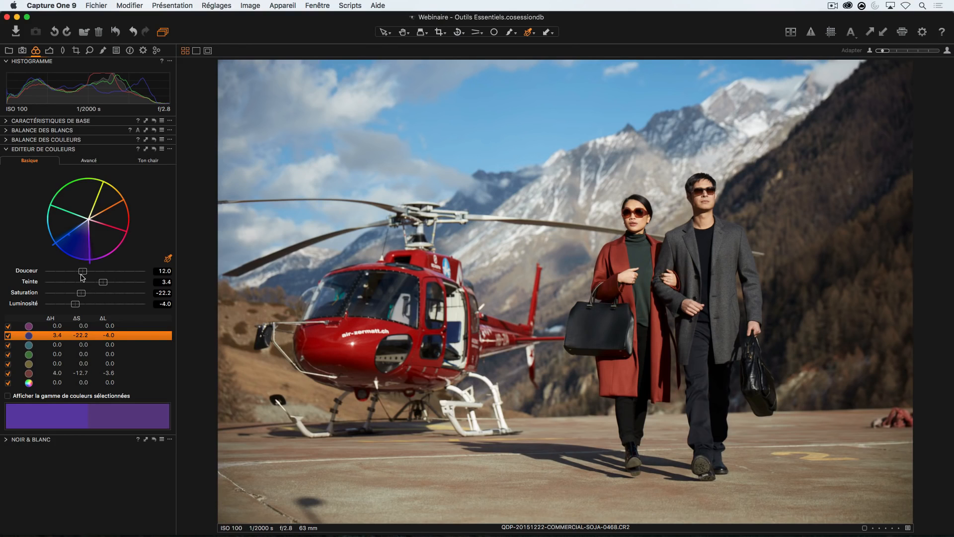
Step: Try the minimum and maximum smoothness on the basic color ranges, and set the smoothness to 8.3
drag(82, 272, 30, 277)
drag(46, 275, 166, 273)
drag(138, 272, 85, 271)
drag(73, 270, 70, 271)
Step: Turn on the display of the selected color range, and show the red range instead of the blue one
key(v)
click(27, 397)
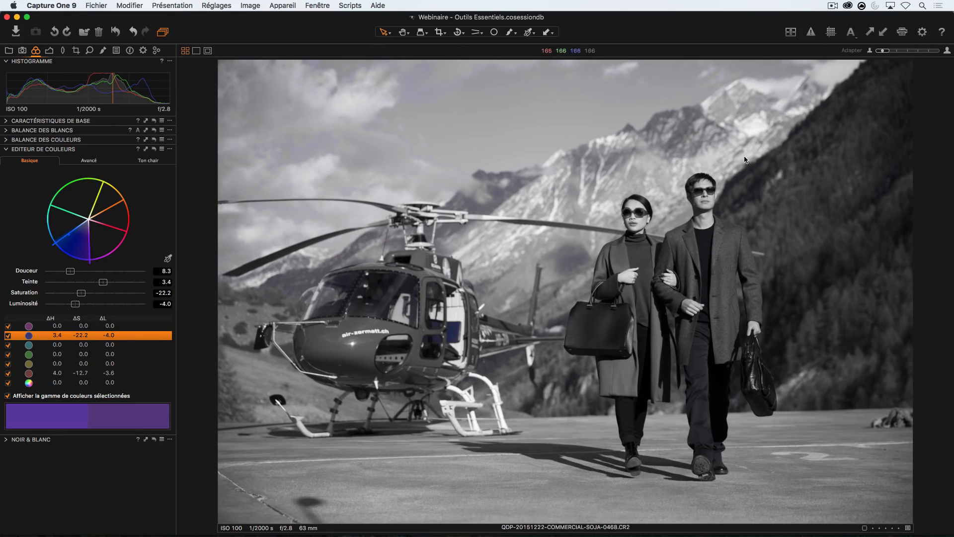
click(50, 373)
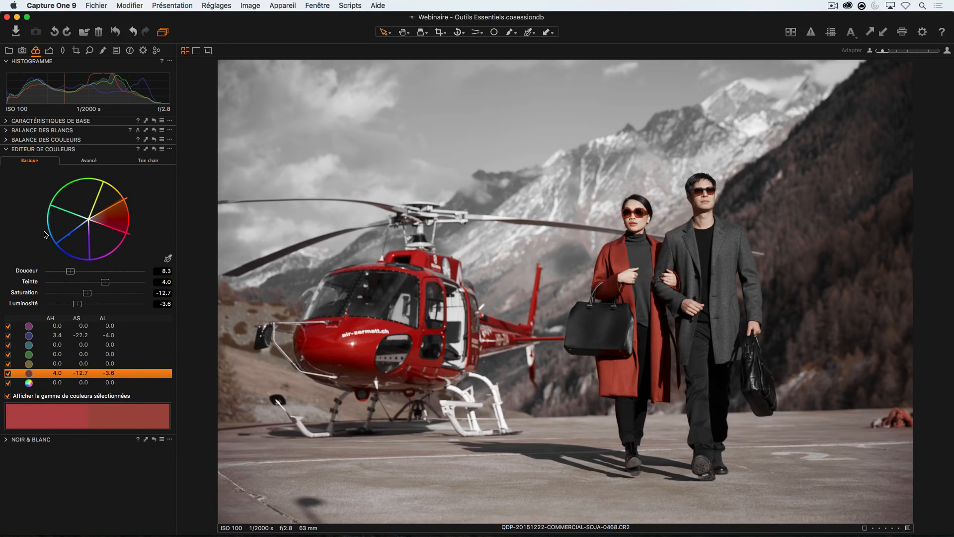
Step: Switch the Color Editor to advanced mode and pick the blue seen through the helicopter's door
click(88, 162)
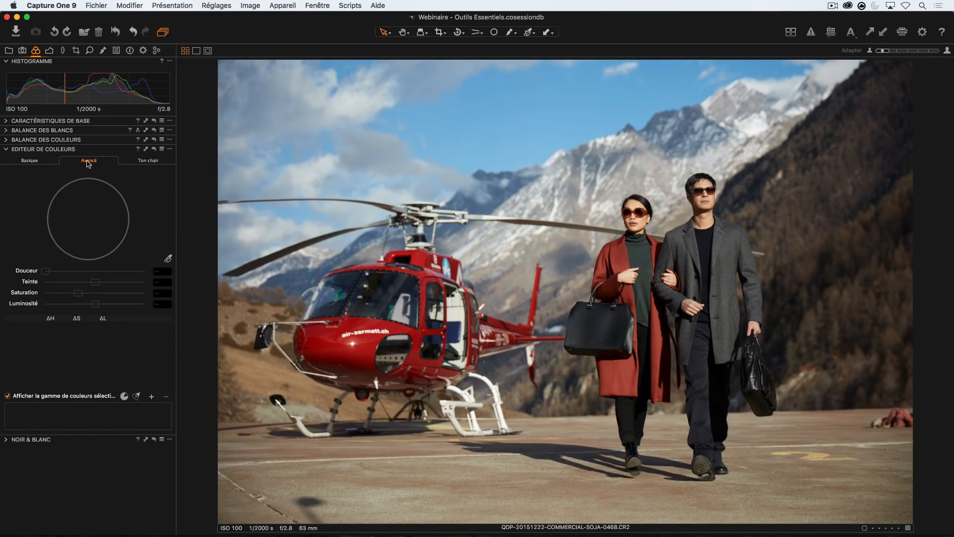
click(168, 259)
click(454, 338)
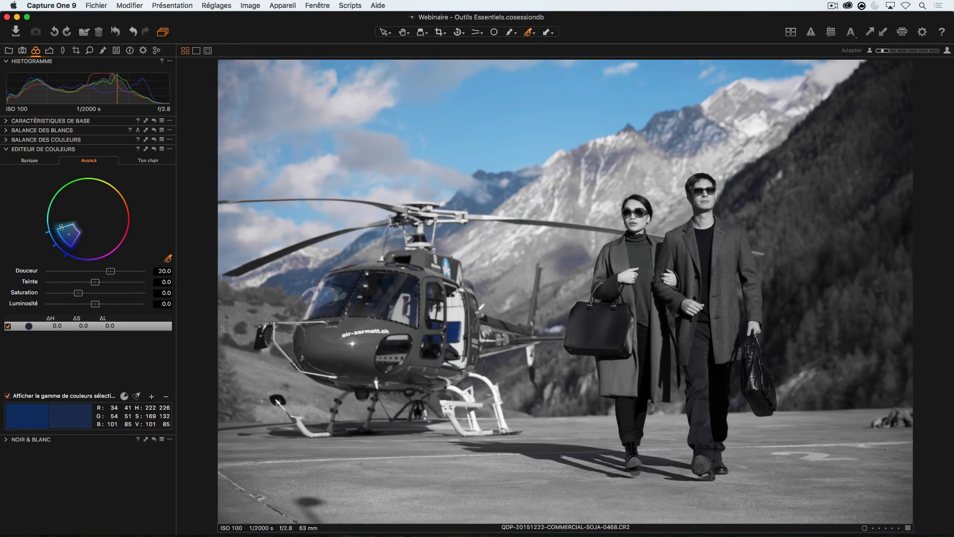
Step: Narrow the picked blue range on the color wheel, and check the isolated color close up on the helicopter
drag(61, 226, 62, 234)
drag(78, 229, 73, 233)
scroll(70, 306, up, 1)
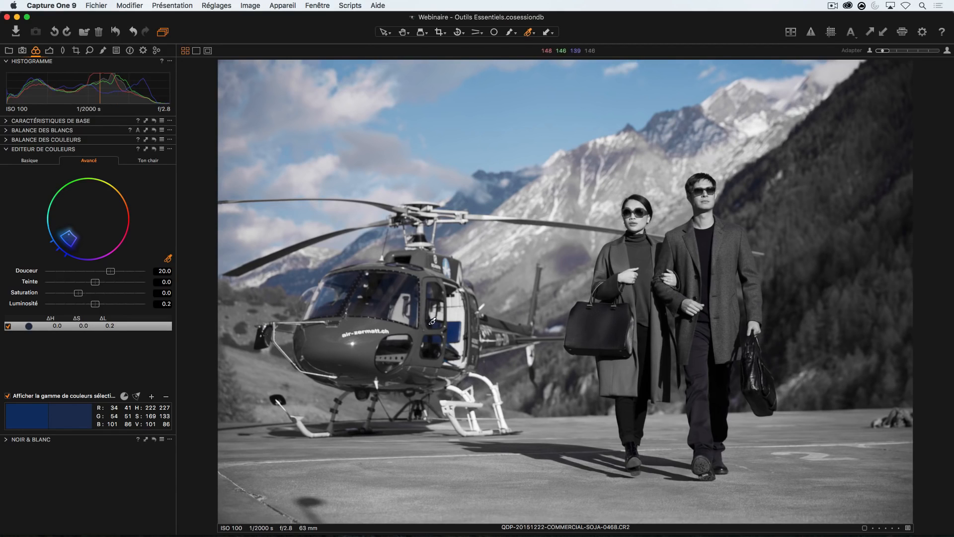
scroll(443, 327, up, 3)
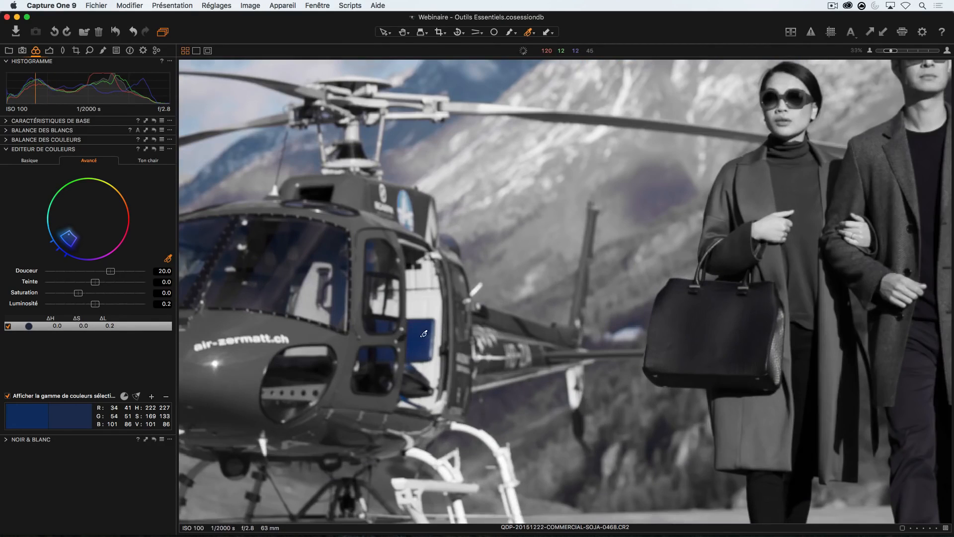
scroll(428, 334, down, 3)
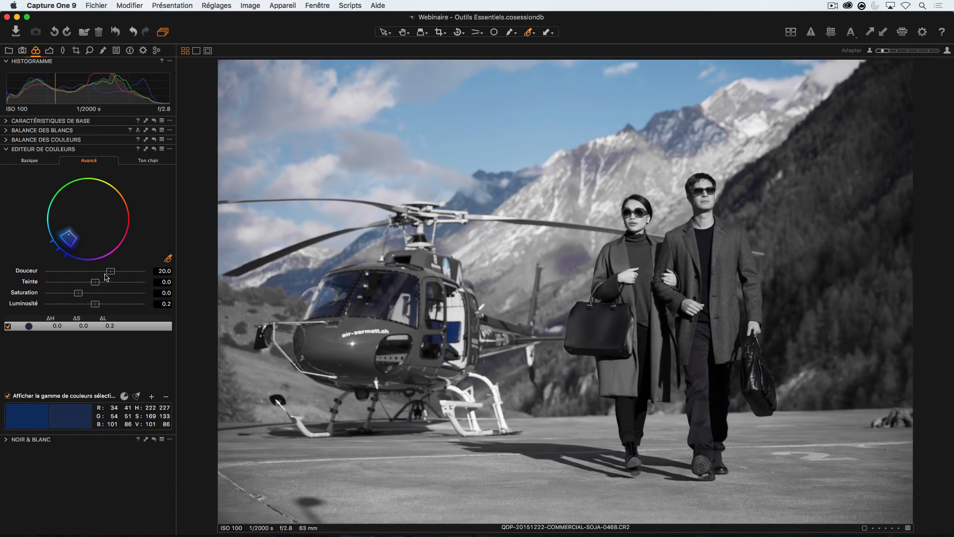
Step: Set the advanced blue range's smoothness to 30.0 and hue to 5.0, and try a lightness of -88.9 before resetting it
drag(108, 274, 70, 276)
drag(74, 272, 156, 273)
mouse_move(95, 283)
mouse_down()
mouse_move(162, 287)
mouse_move(25, 285)
mouse_move(94, 289)
mouse_up()
drag(98, 303, 52, 310)
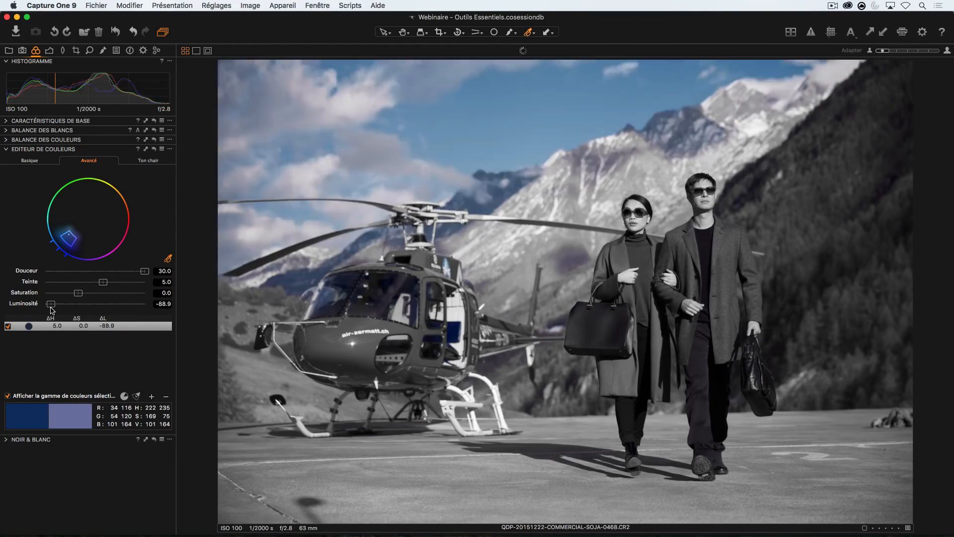
double_click(51, 305)
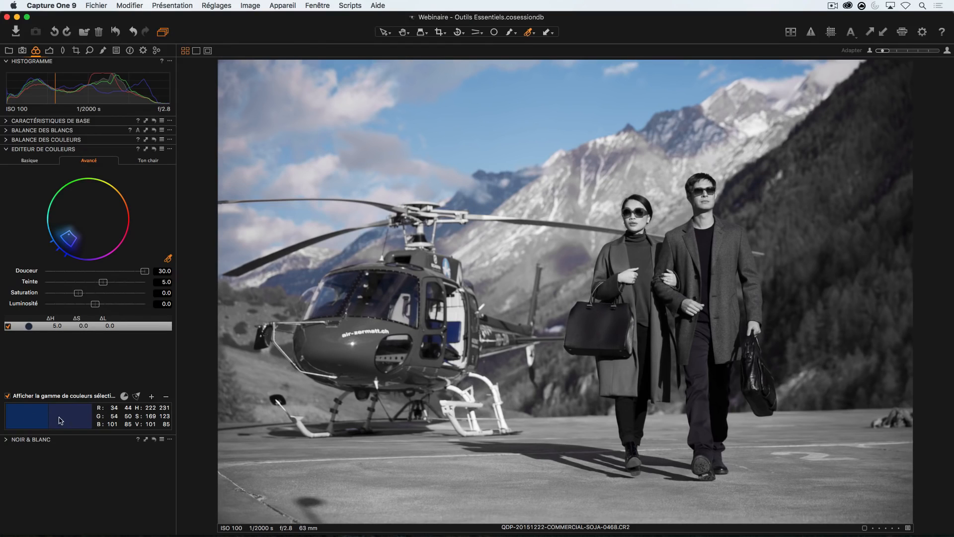
Step: Compare with the basic mode's red range, and in advanced mode add a color range and pick the helicopter's red
click(45, 163)
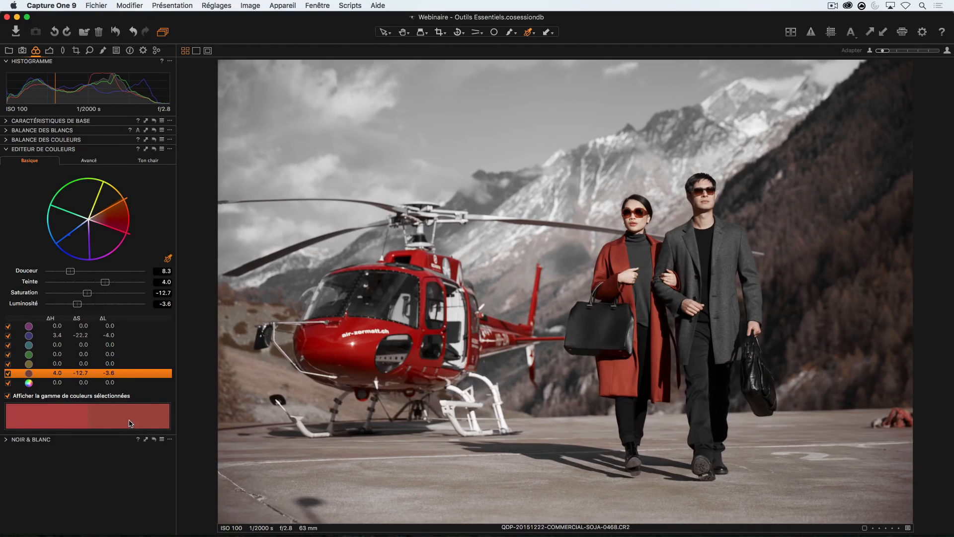
click(89, 160)
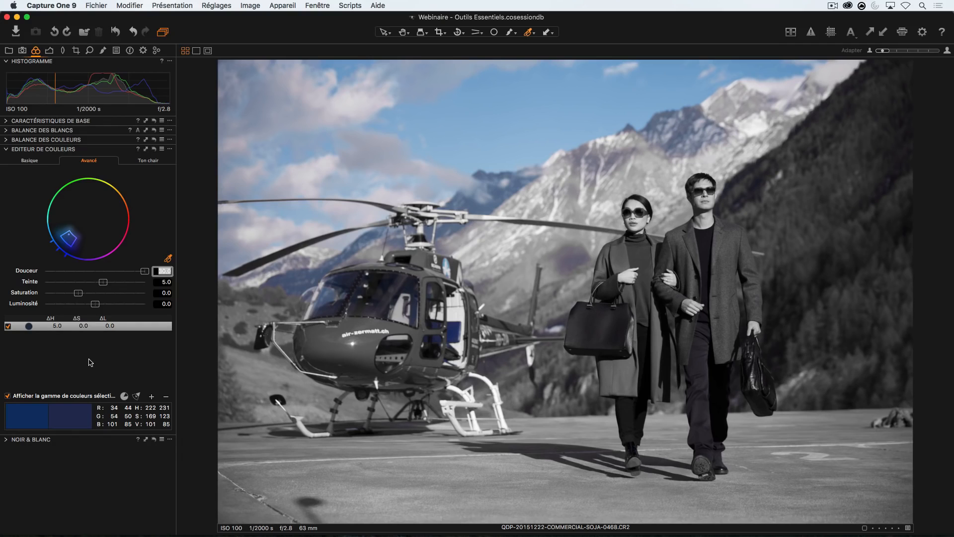
click(153, 397)
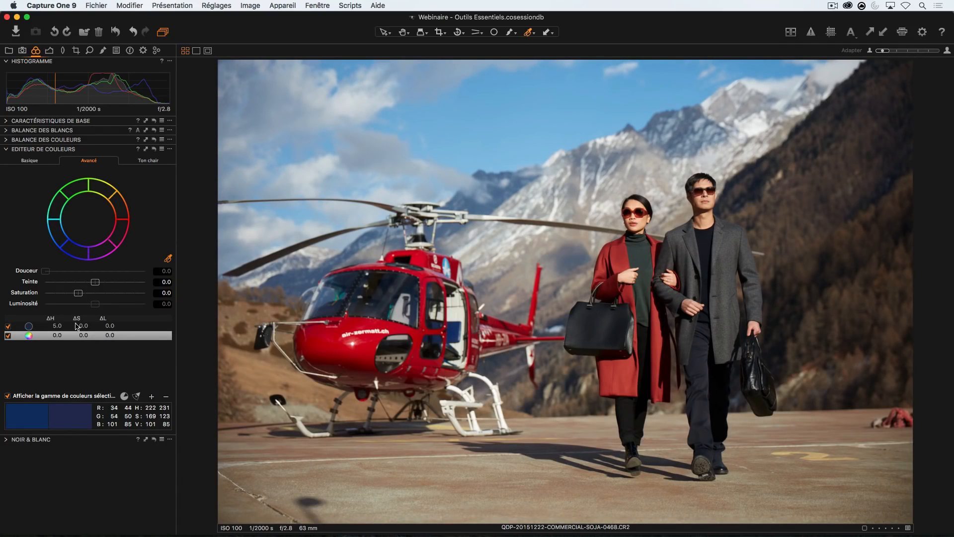
click(169, 259)
click(429, 276)
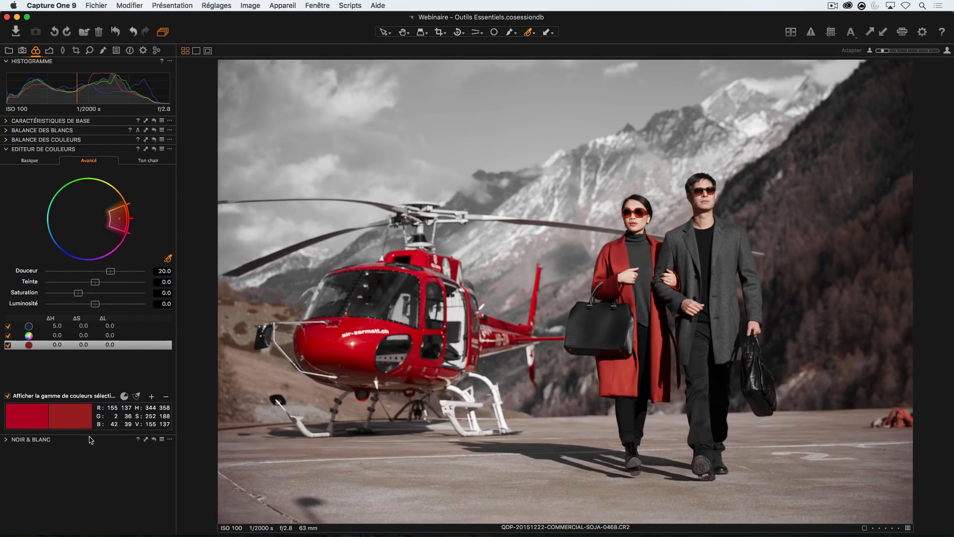
Step: Turn off the display of the selected color range, and toggle the advanced red range off and on again
click(25, 397)
click(24, 397)
click(25, 397)
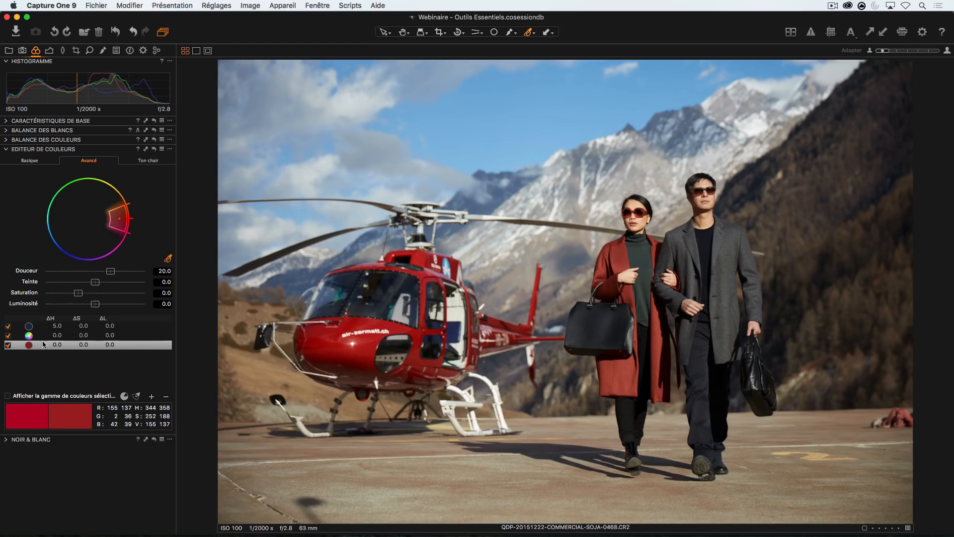
click(8, 345)
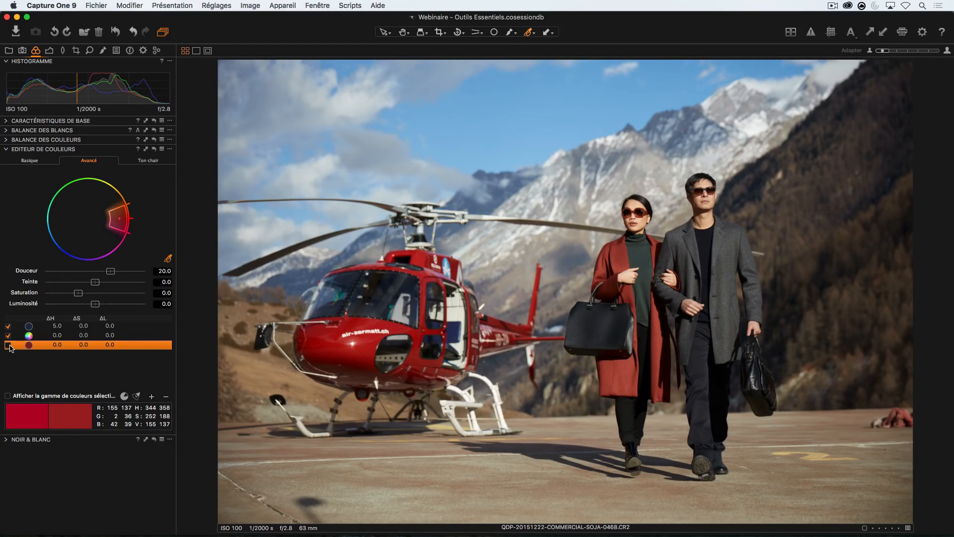
click(8, 345)
Step: Try a saturation of -100 on the advanced blue range, compare the photo with the range off and on, and reset the saturation
click(8, 328)
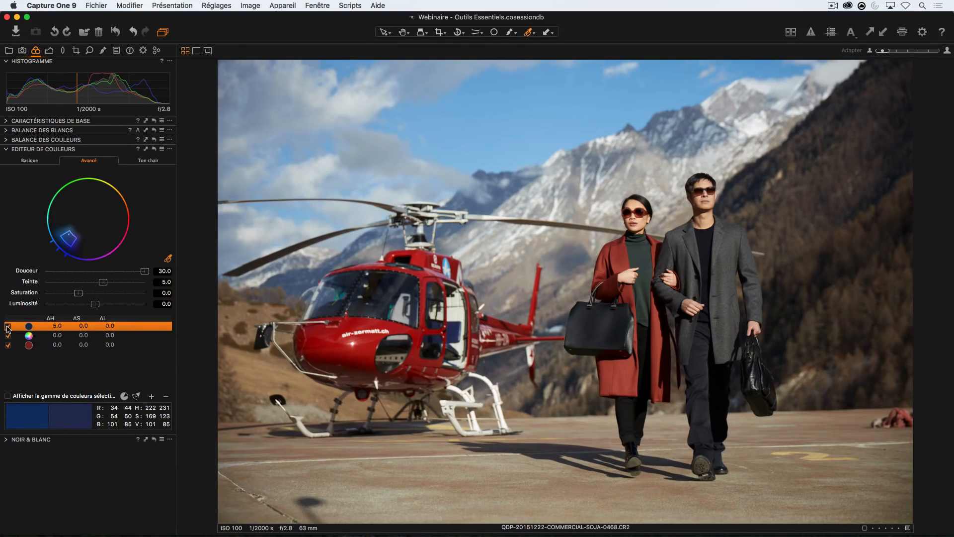
drag(78, 293, 14, 286)
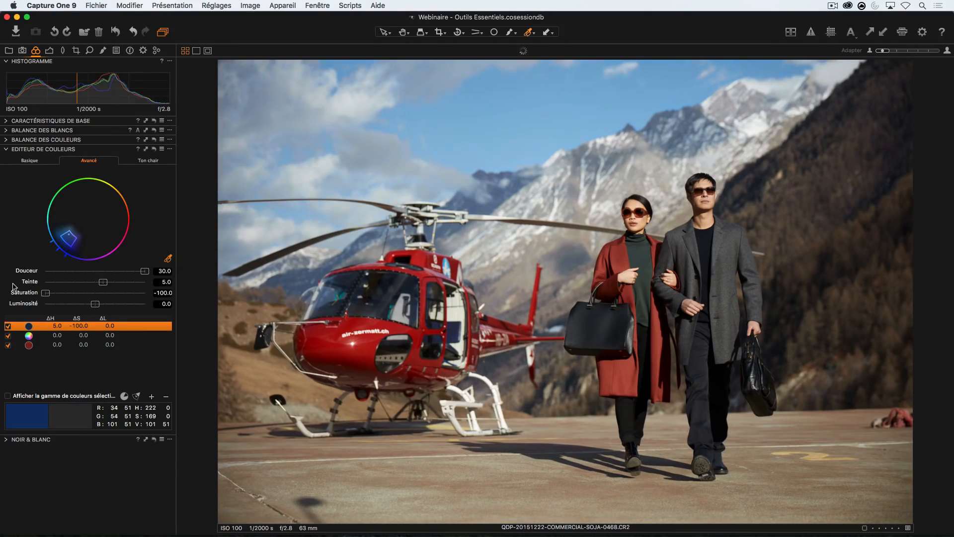
click(8, 326)
click(8, 327)
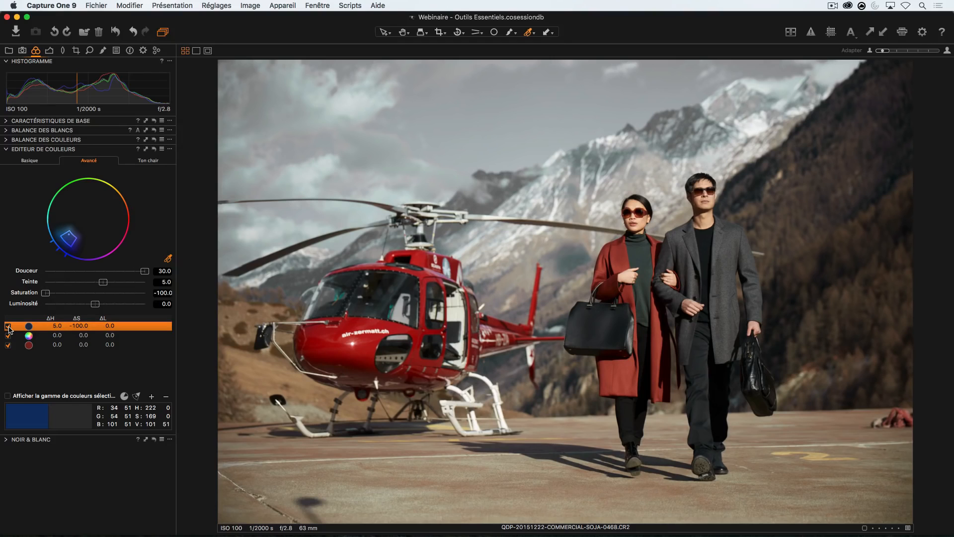
double_click(47, 295)
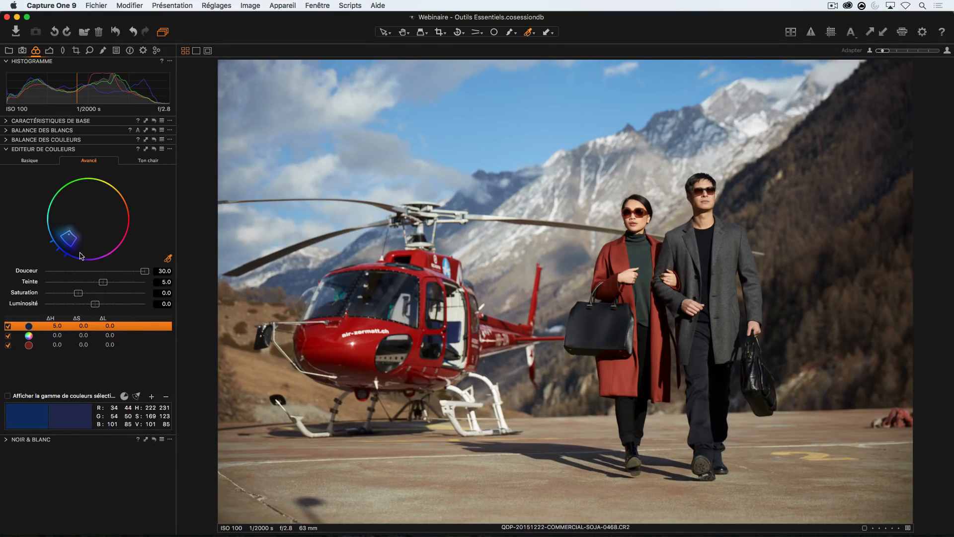
Step: Switch the Color Editor to skin tone mode, open the portrait QD8_2592.NEF and pick the skin color on the woman's cheek
click(151, 163)
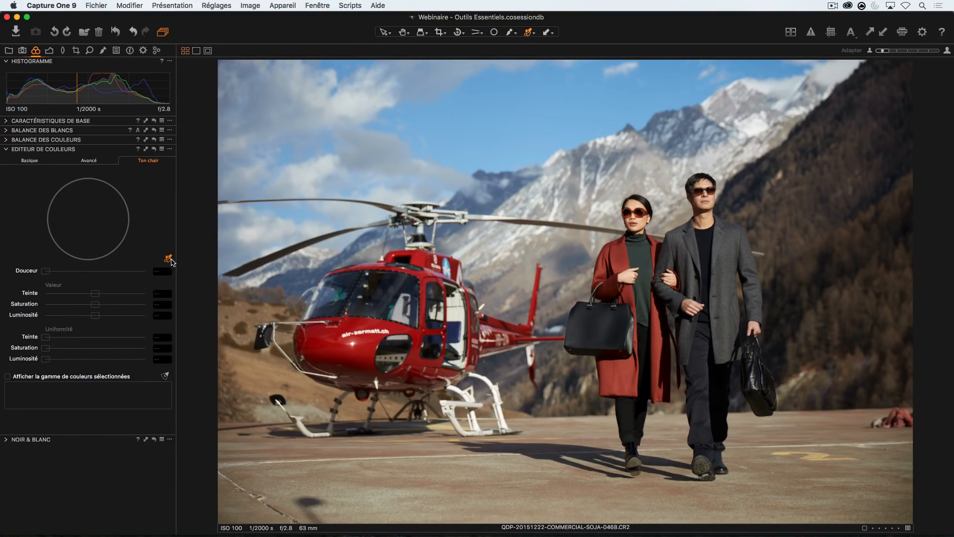
key(super+alt+v)
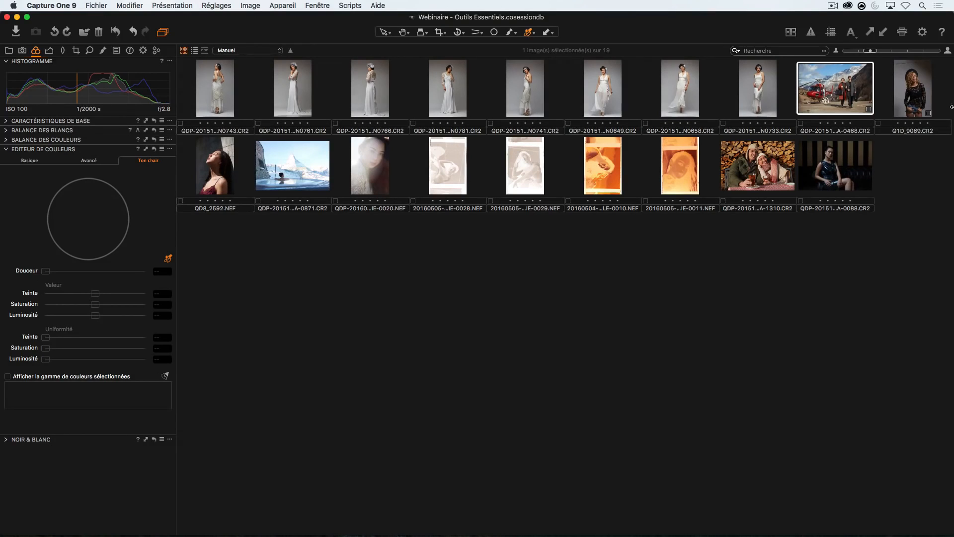
click(223, 172)
key(super+alt+v)
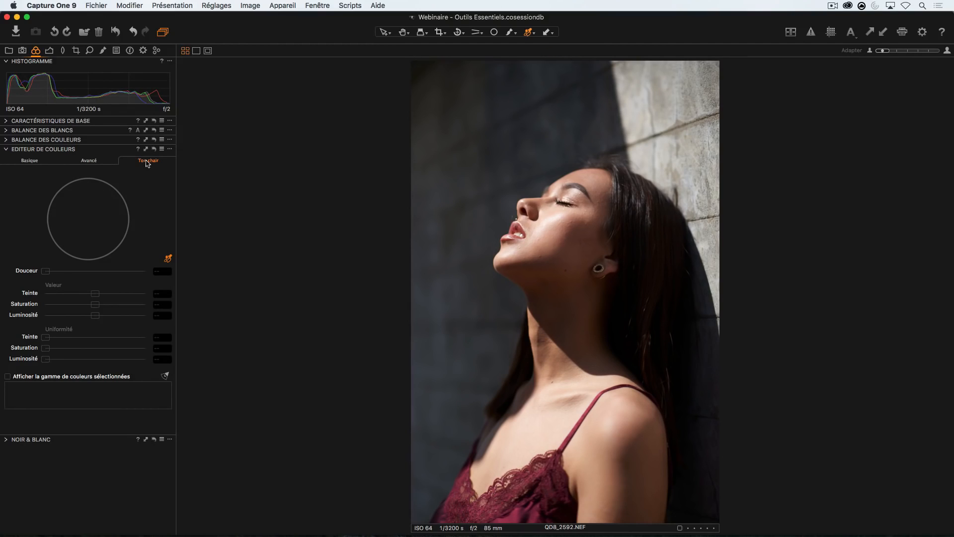
click(168, 260)
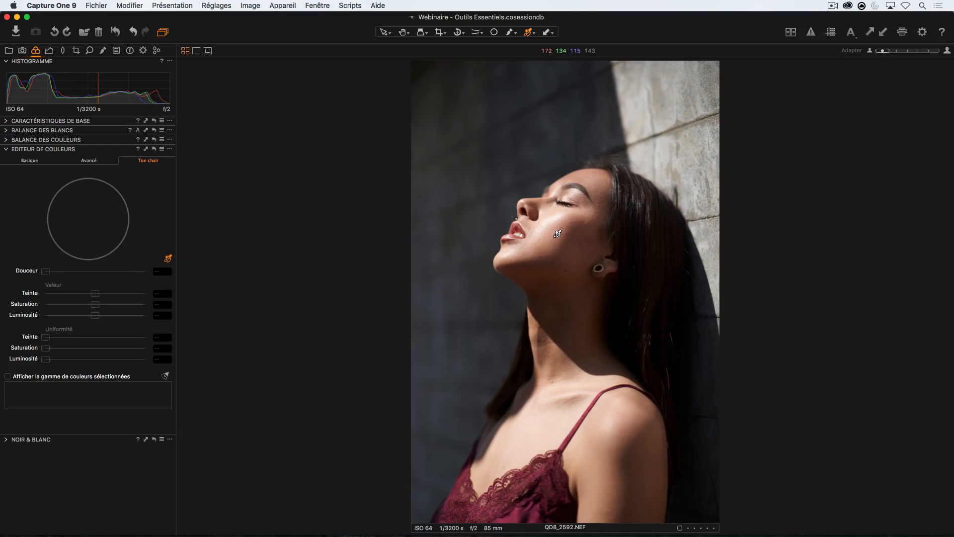
click(558, 234)
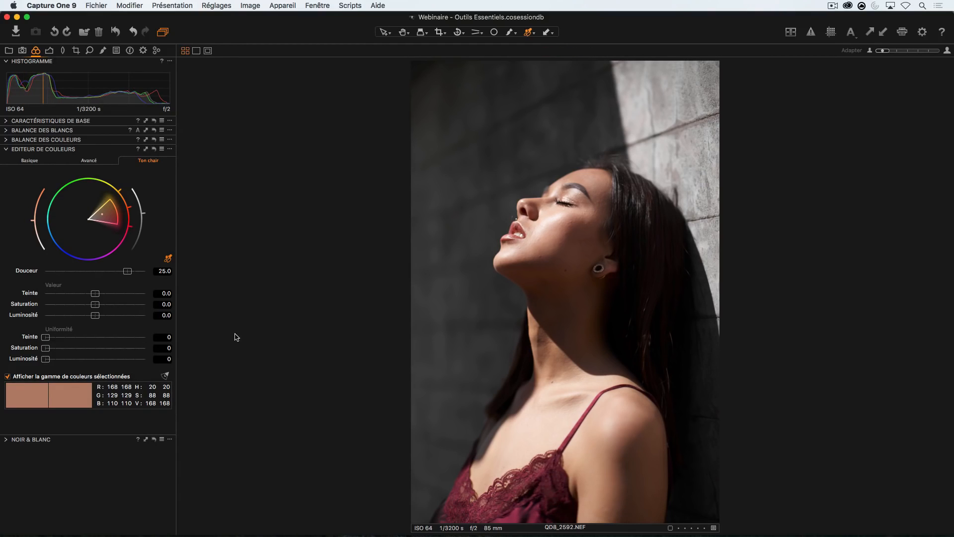
Step: Set the skin tone range's smoothness to 14.1, exclude its least saturated colors, and turn off the display of the selected range
drag(127, 272, 92, 274)
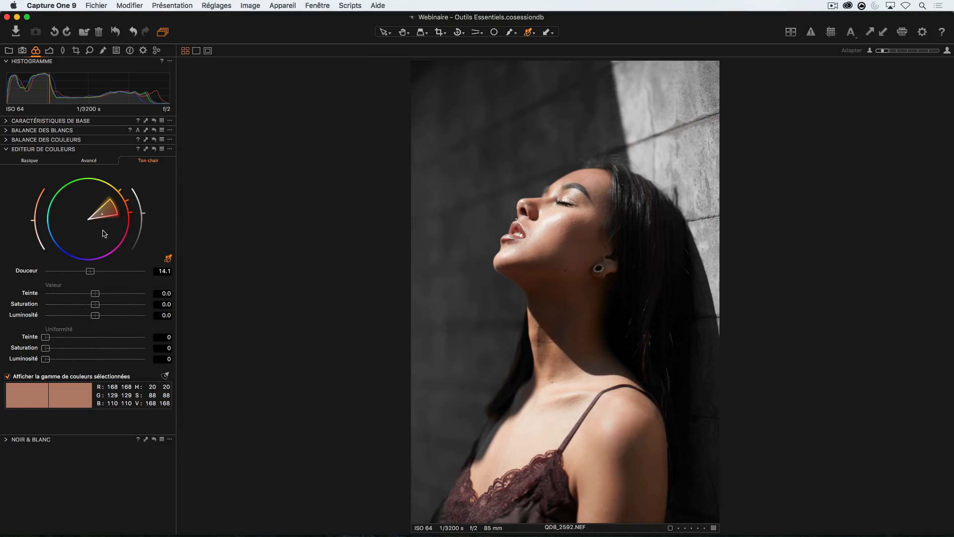
drag(89, 219, 95, 223)
click(7, 376)
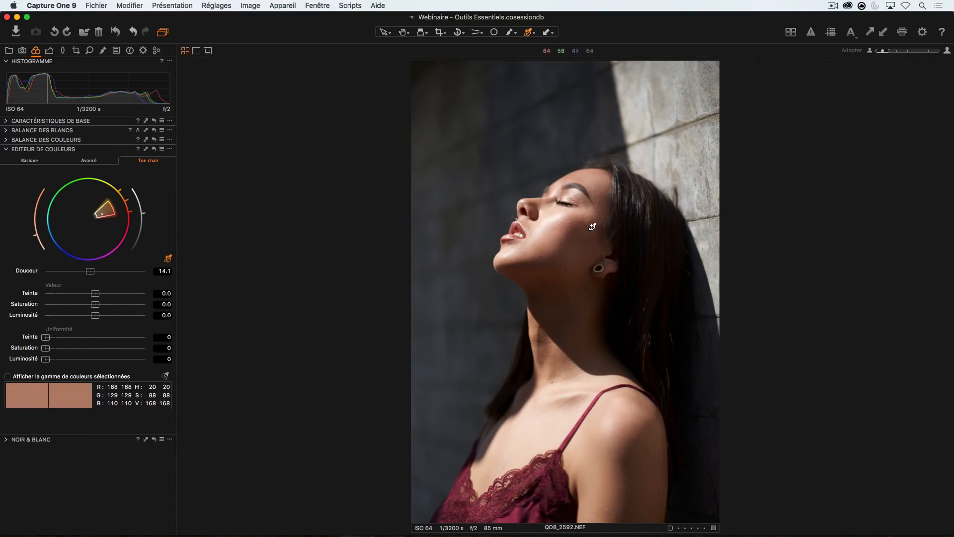
Step: Set the skin tone's hue uniformity to 100 and repeatedly compare the portrait with and without the Color Editor adjustments
key(v)
drag(46, 338, 178, 353)
click(154, 149)
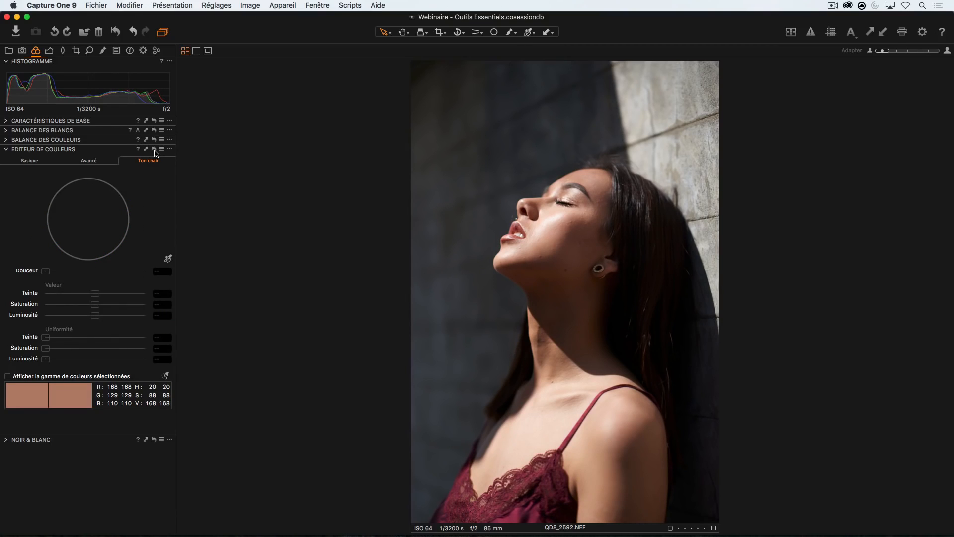
key(super+z)
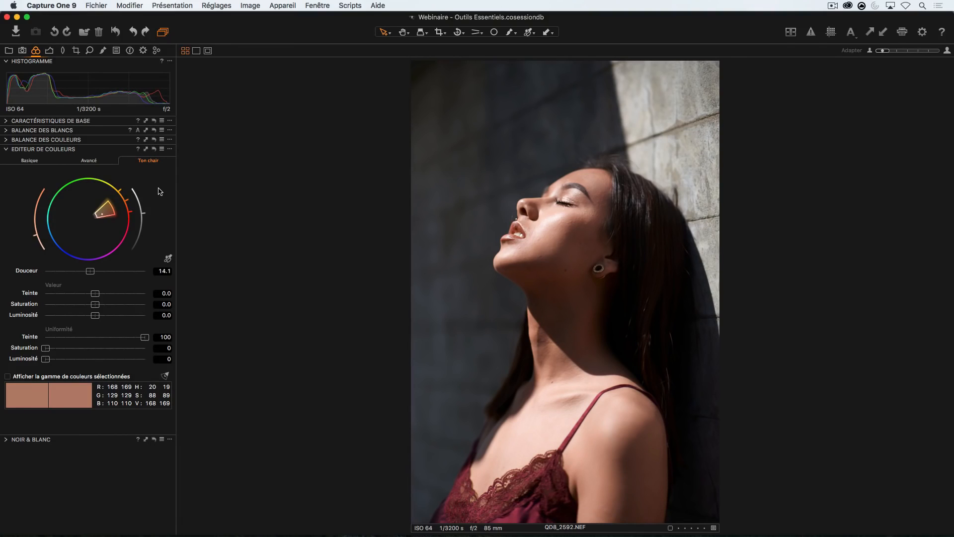
click(155, 150)
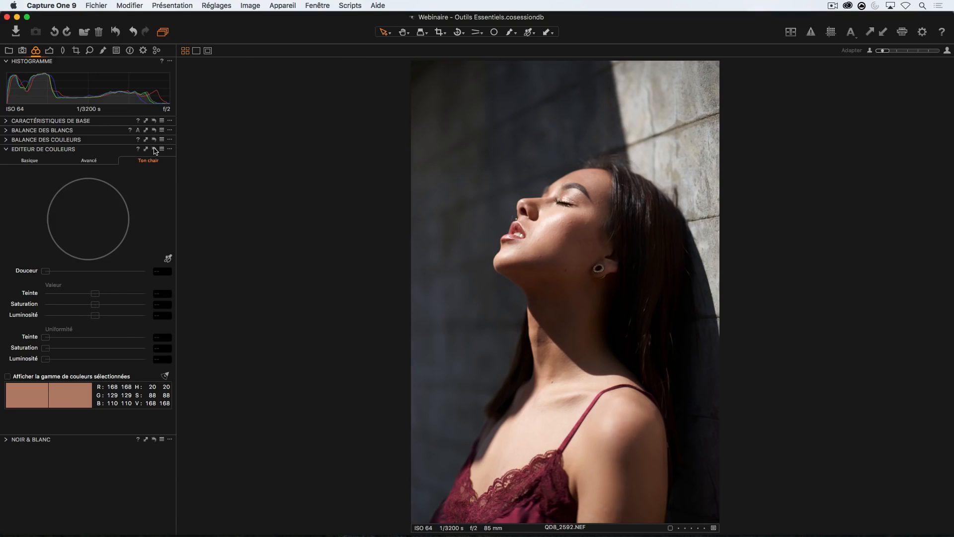
key(super+z)
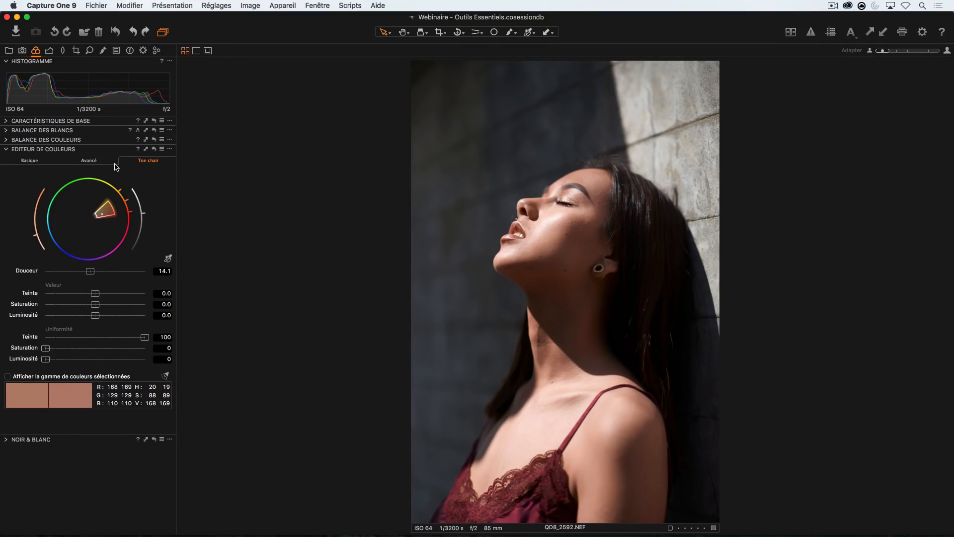
click(154, 150)
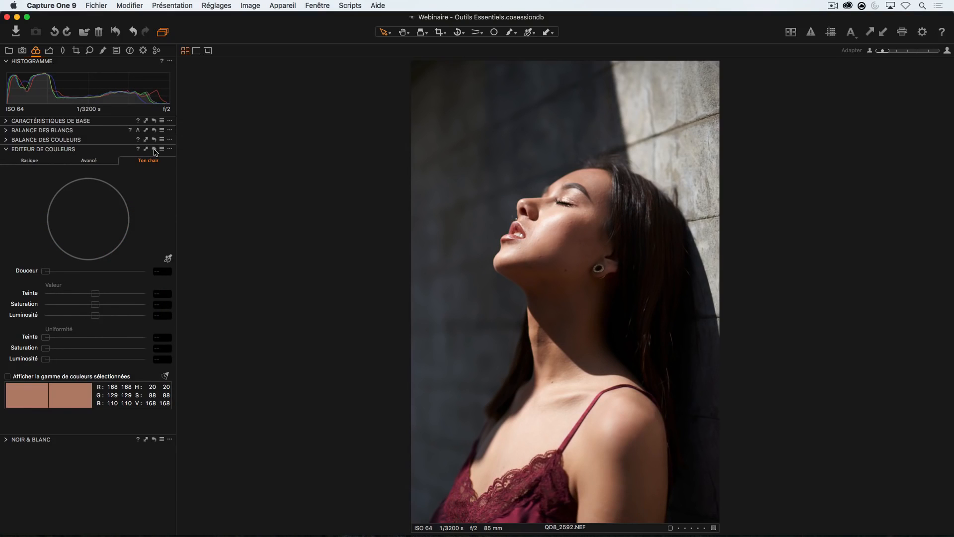
key(super+z)
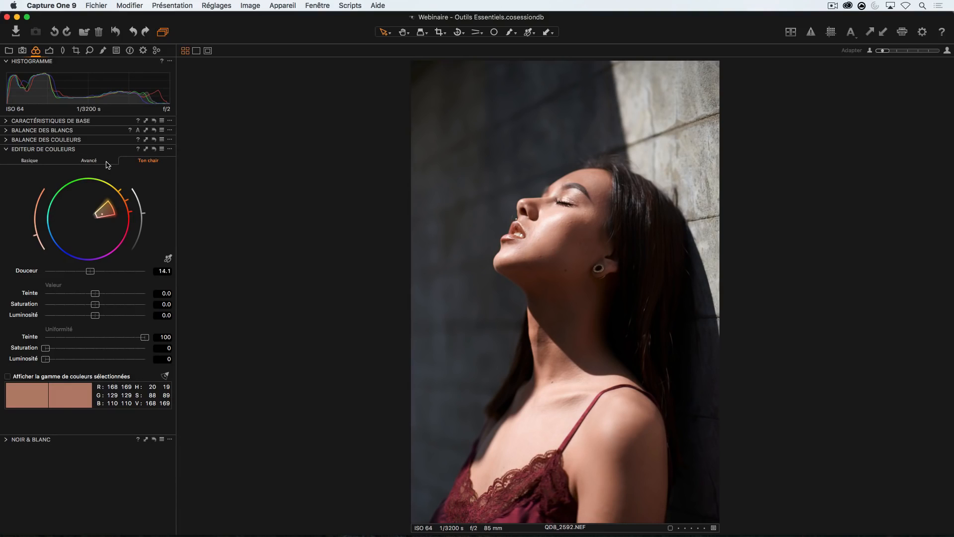
click(154, 150)
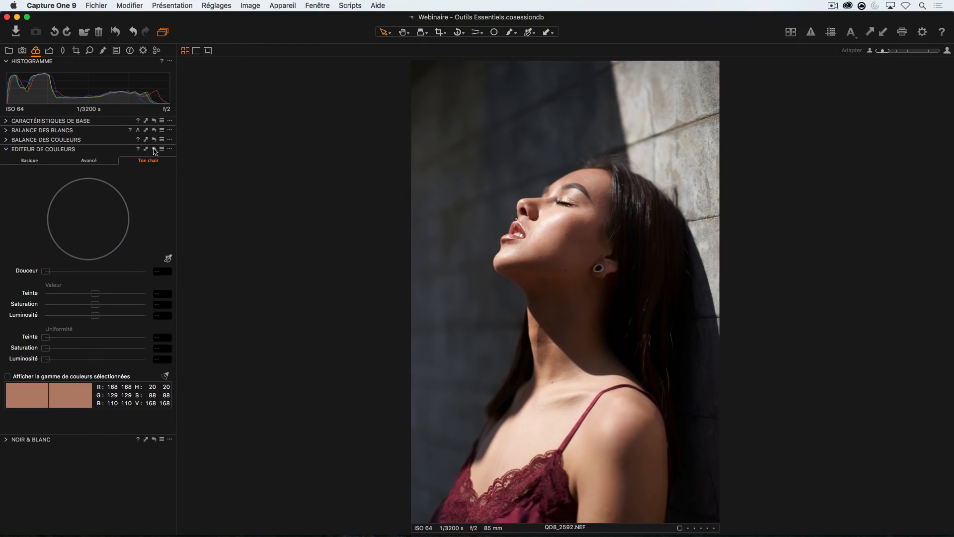
key(super+z)
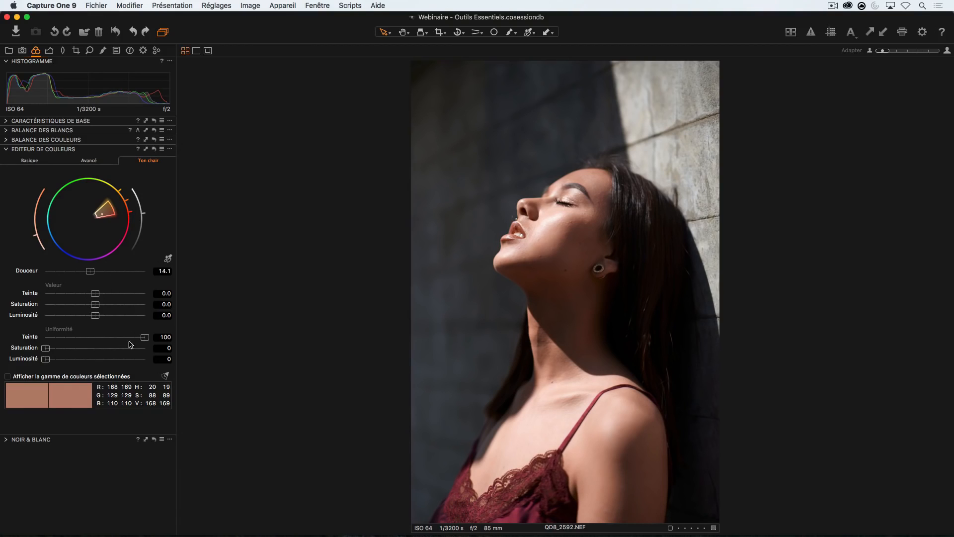
Step: Set the skin tone's uniformity to hue 54 and saturation 37, and try a lightness uniformity of 100 before setting it to 6
drag(145, 338, 88, 342)
drag(91, 341, 86, 342)
drag(87, 341, 55, 353)
drag(54, 353, 90, 359)
drag(89, 349, 82, 351)
drag(45, 359, 225, 360)
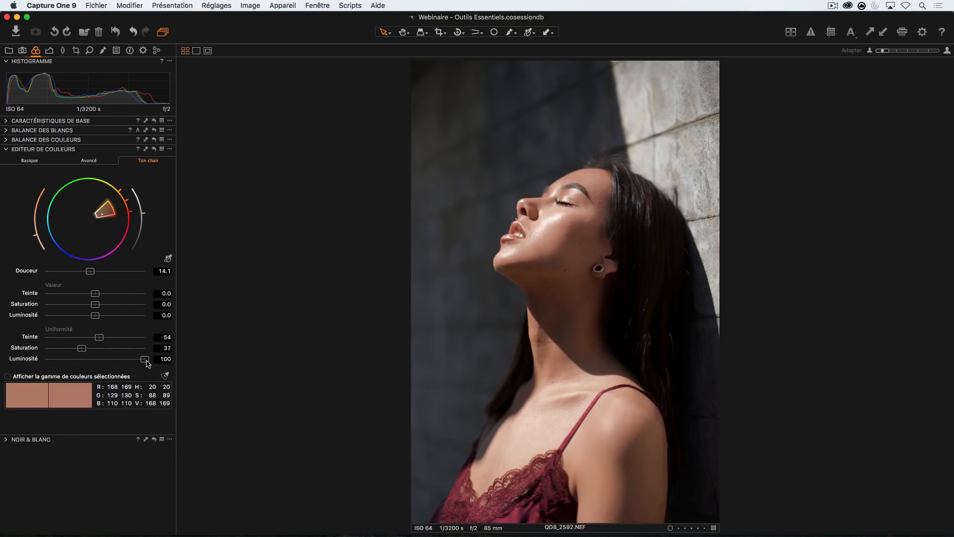
drag(145, 361, 189, 366)
drag(143, 363, 54, 365)
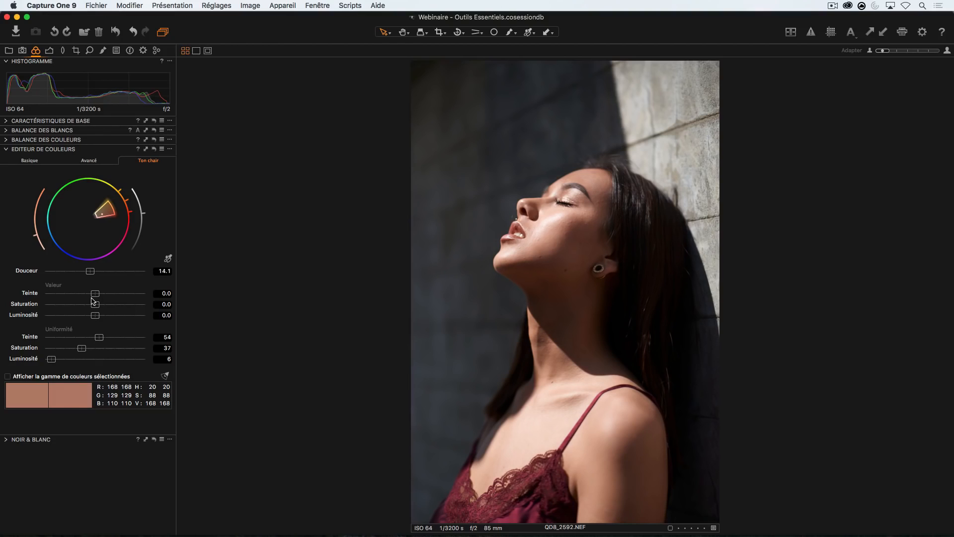
Step: Adjust the skin tone to hue -0.9, saturation -3.3 and lightness 2.6, and take a brief look at the basic mode
mouse_move(95, 297)
mouse_down()
mouse_move(178, 299)
mouse_move(29, 298)
mouse_move(113, 304)
mouse_move(95, 304)
mouse_up()
drag(95, 304, 97, 298)
mouse_move(92, 304)
mouse_down()
mouse_move(93, 294)
mouse_move(101, 318)
mouse_up()
drag(100, 316, 108, 318)
click(35, 160)
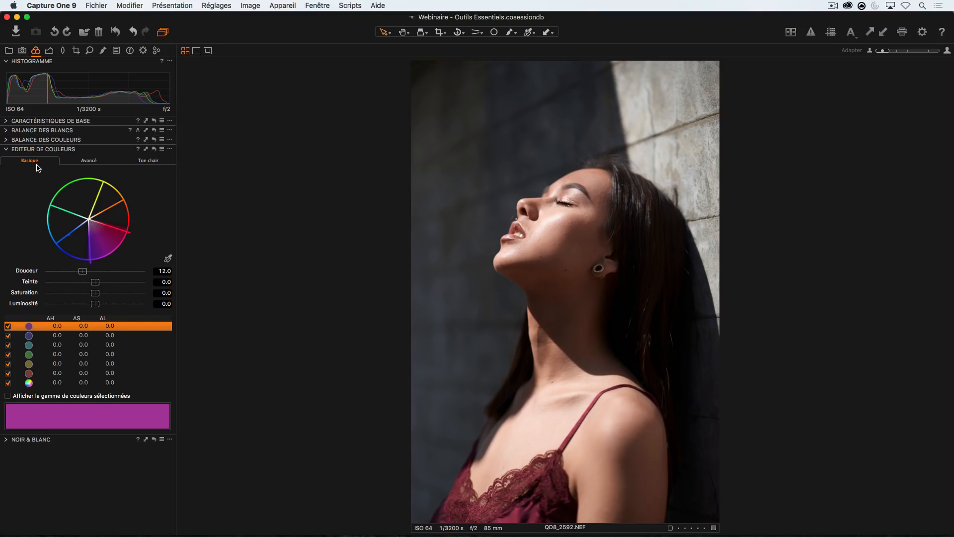
click(149, 163)
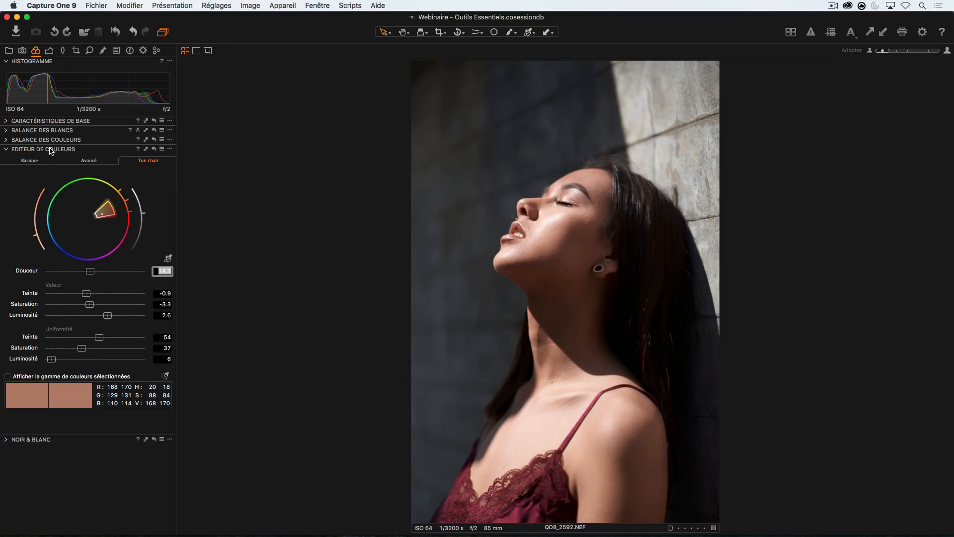
Step: Detach the Color Editor as an enlarged floating tool and shift the skin tone's reference color to hue 17 and saturation 108
drag(45, 151, 248, 83)
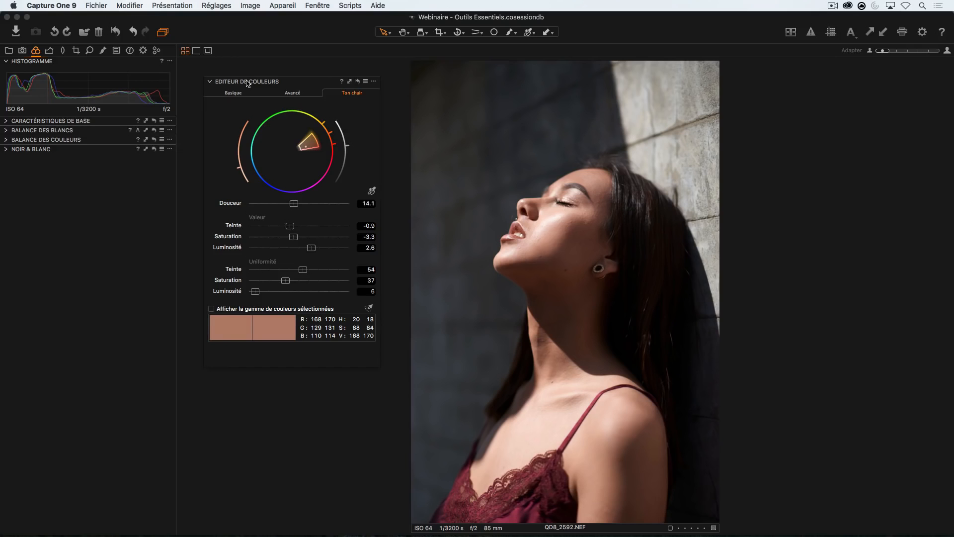
drag(379, 368, 688, 492)
drag(449, 79, 248, 64)
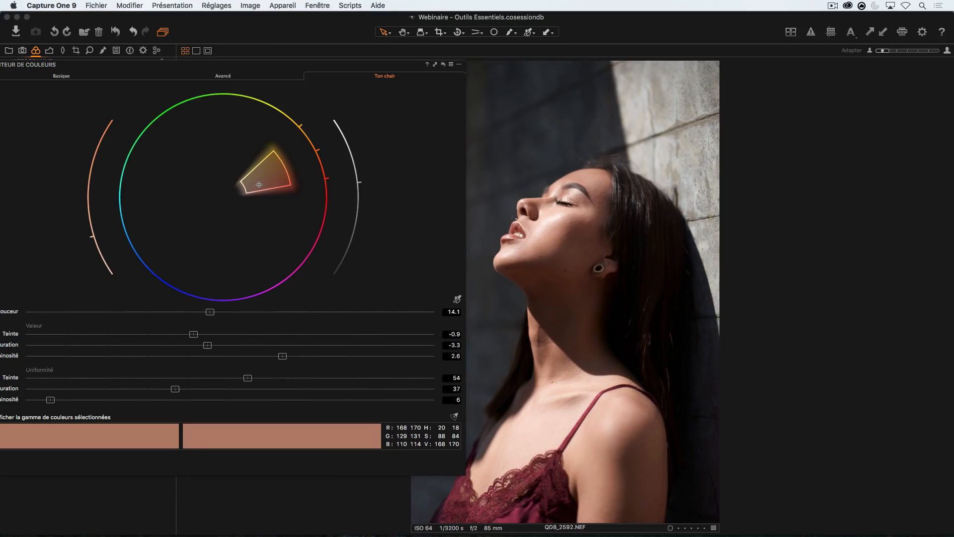
drag(259, 184, 273, 163)
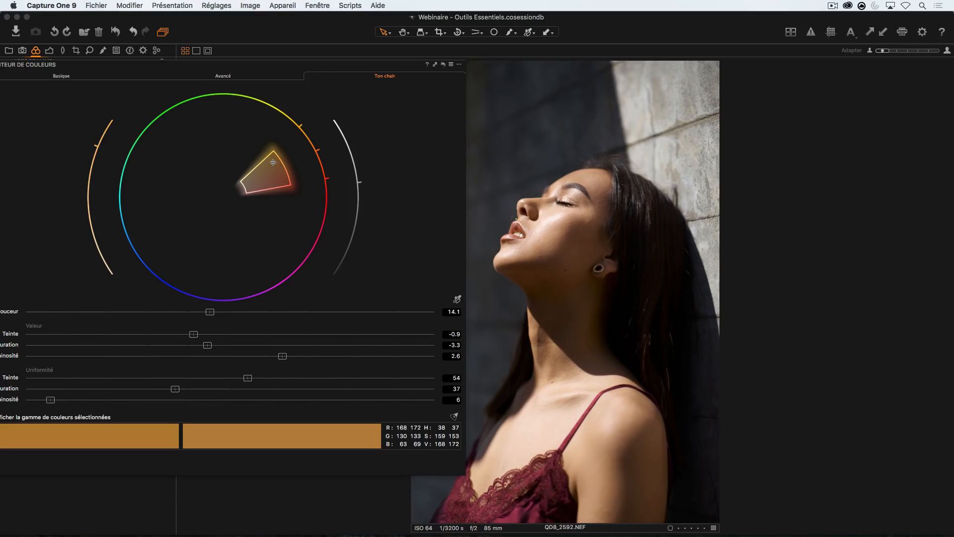
drag(466, 475, 500, 530)
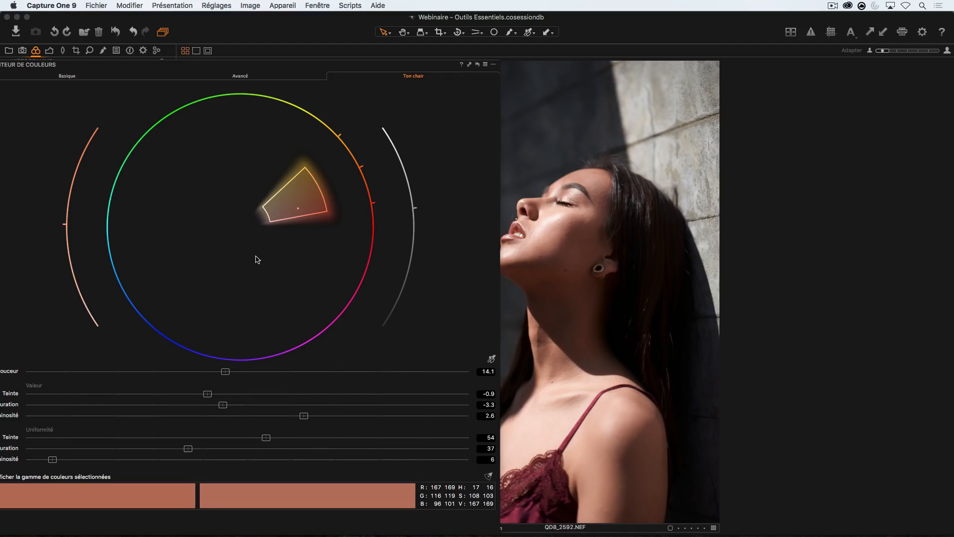
Step: Shrink the floating Color Editor, dock it below the Black & White tool and return to skin tone mode
drag(492, 532, 218, 412)
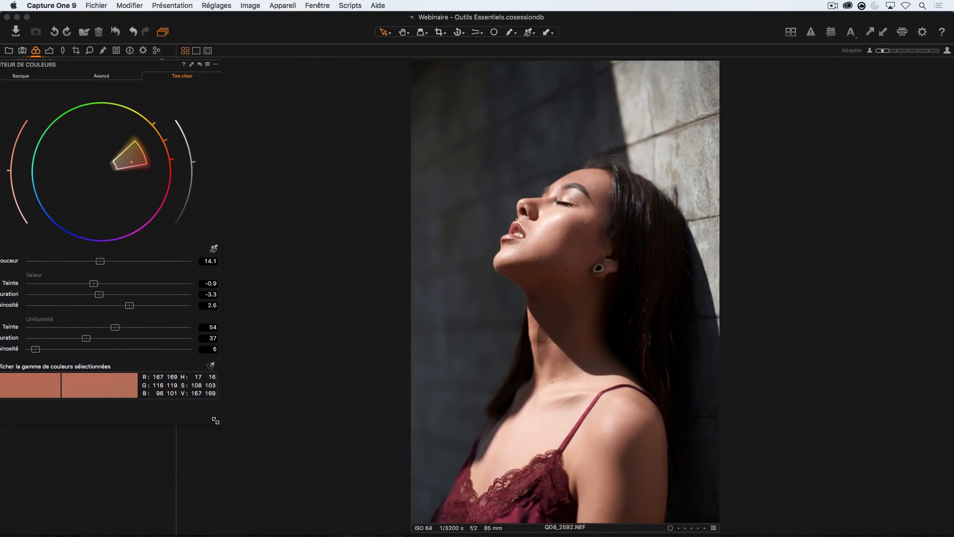
click(101, 77)
drag(44, 66, 61, 229)
click(31, 171)
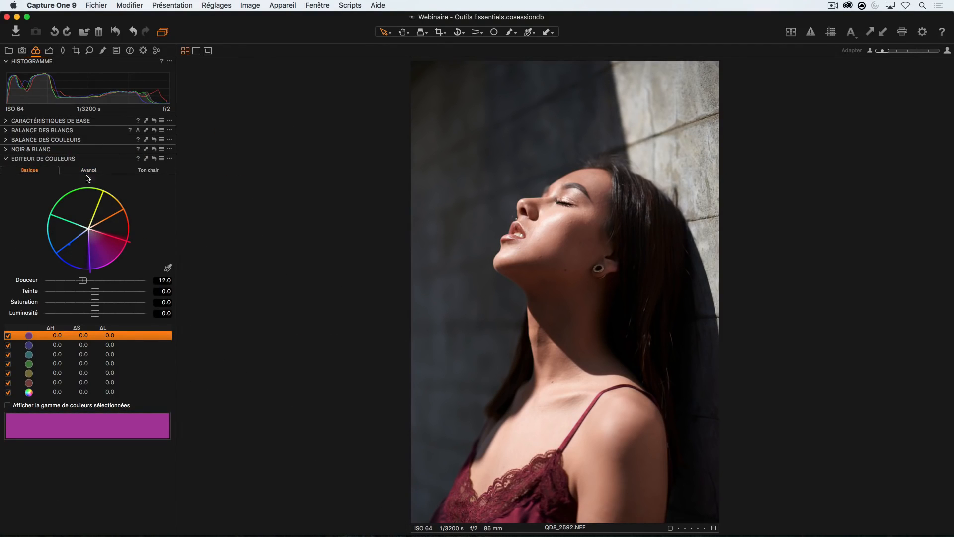
click(149, 170)
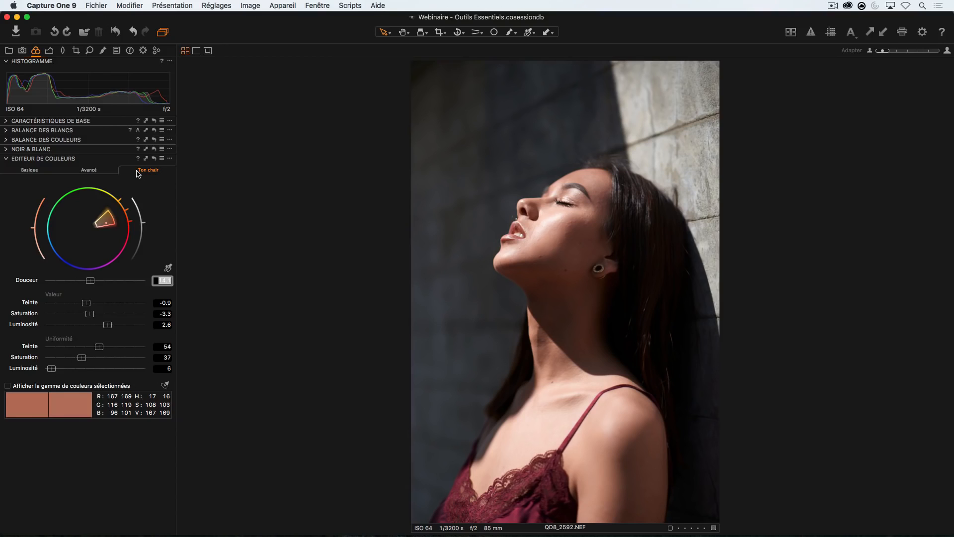
Step: Open the photo Q1D_9069.CR2 and pick the blue of the denim shorts in skin tone mode
key(super+alt+v)
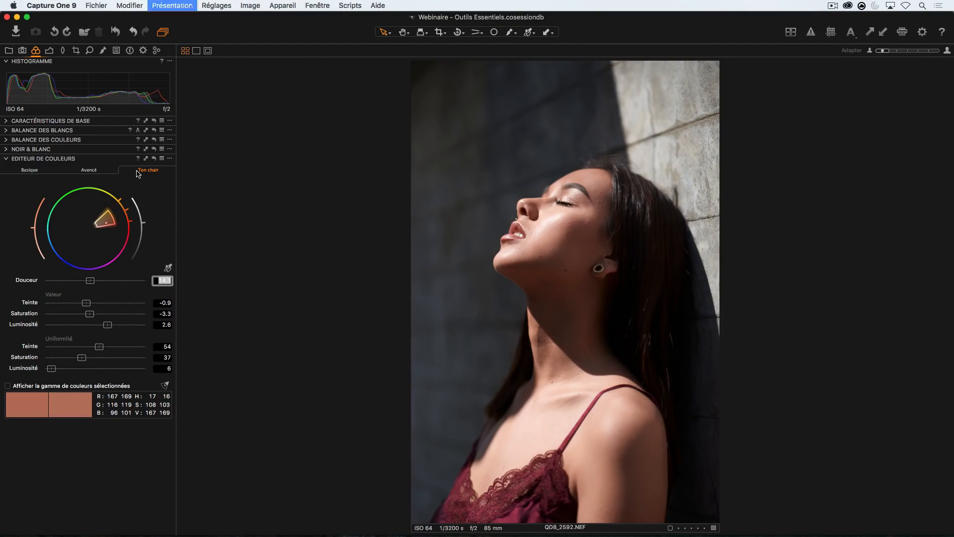
click(916, 100)
key(super+alt+v)
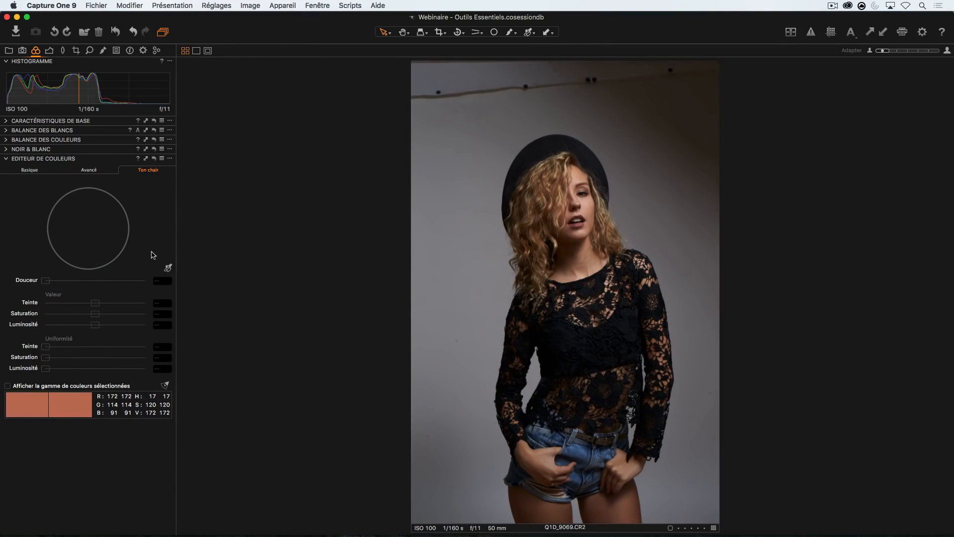
click(169, 269)
click(565, 441)
Step: Try hue, saturation and lightness uniformity of 100 on the denim's blue range, and reset the Color Editor
drag(46, 346, 255, 351)
drag(46, 357, 199, 365)
drag(45, 368, 252, 388)
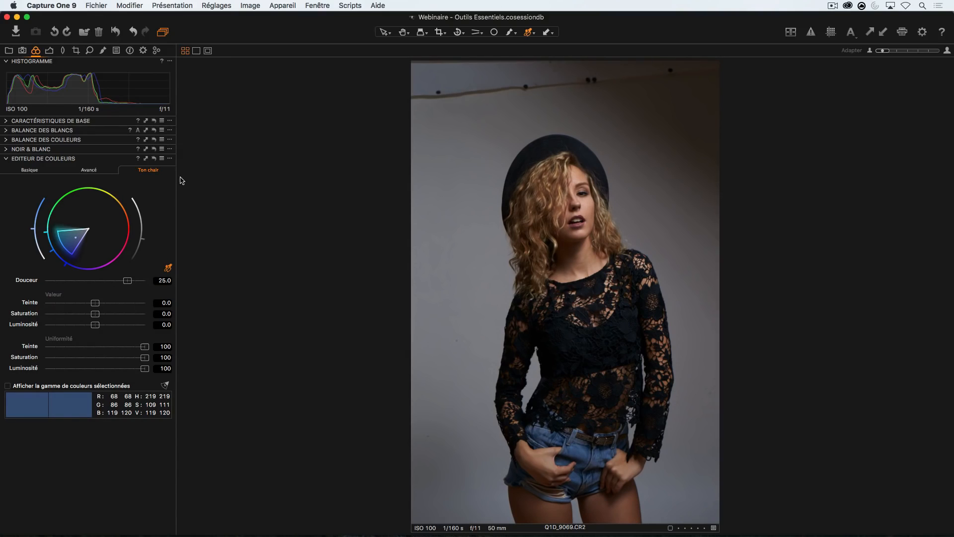
click(155, 159)
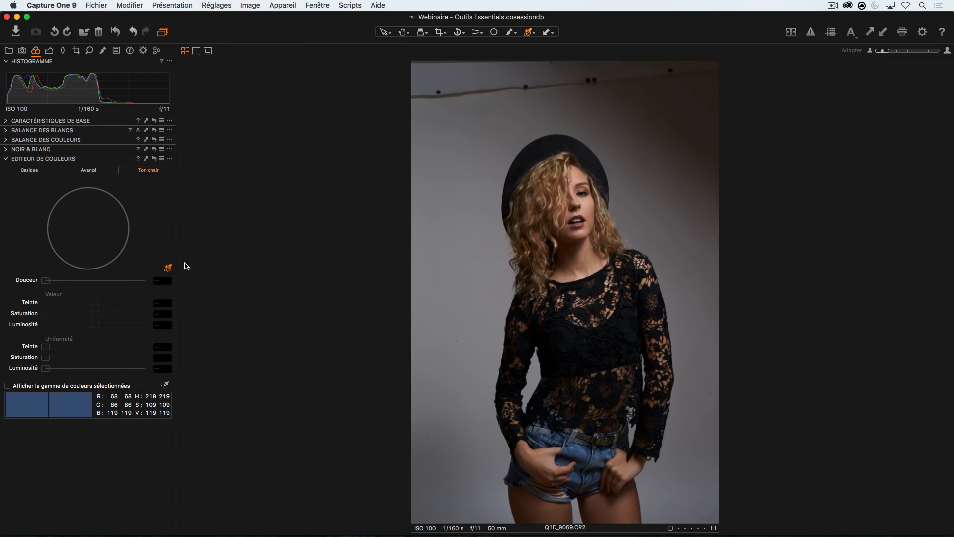
Step: Look at the empty advanced mode, reopen the portrait QD8_2592.NEF and return to skin tone mode
click(96, 174)
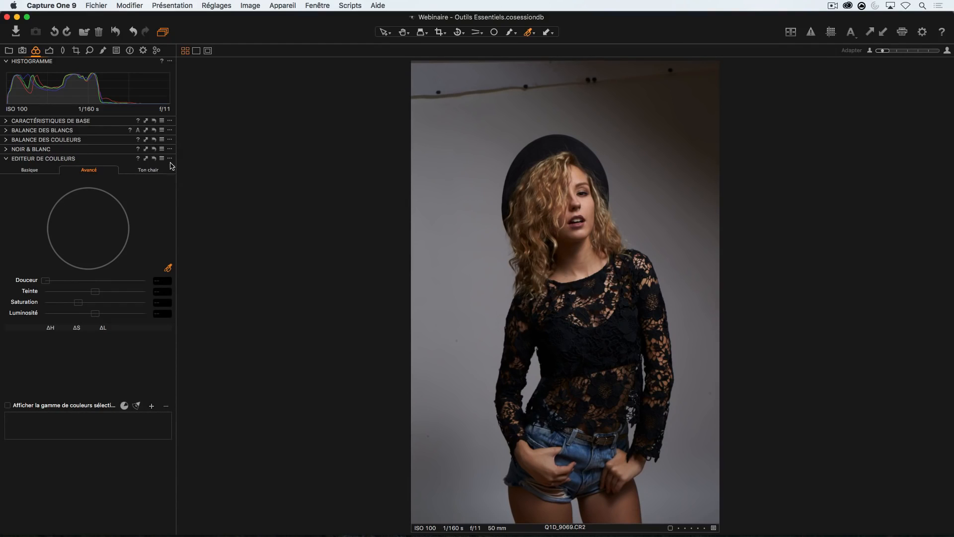
key(super+alt+v)
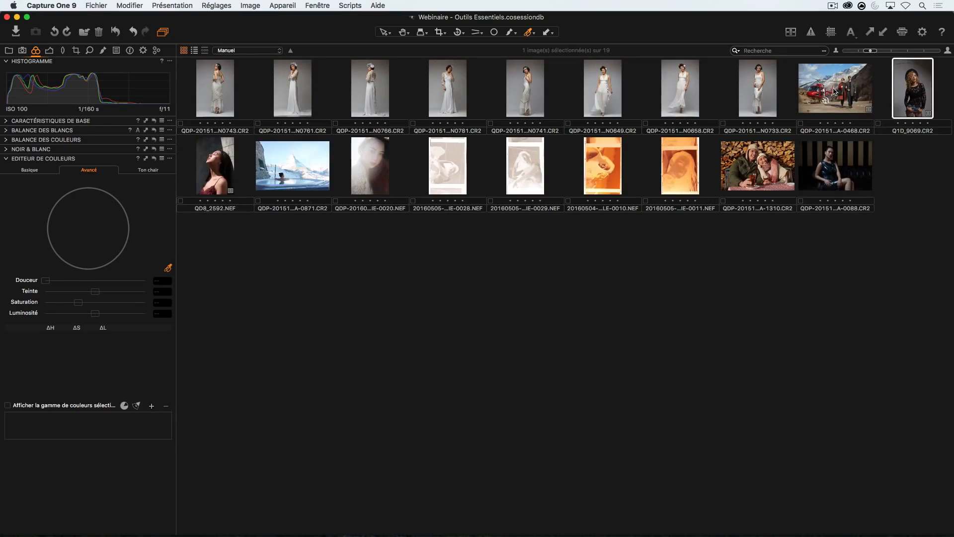
double_click(233, 188)
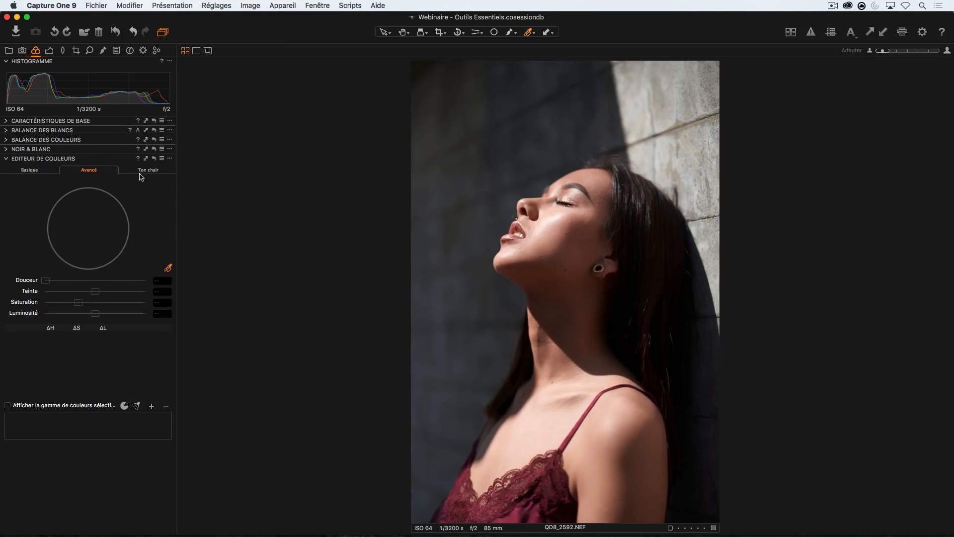
click(142, 172)
Step: Compare the Color Editor's basic, advanced and skin tone modes, and create a mask layer from the skin tone selection
click(28, 173)
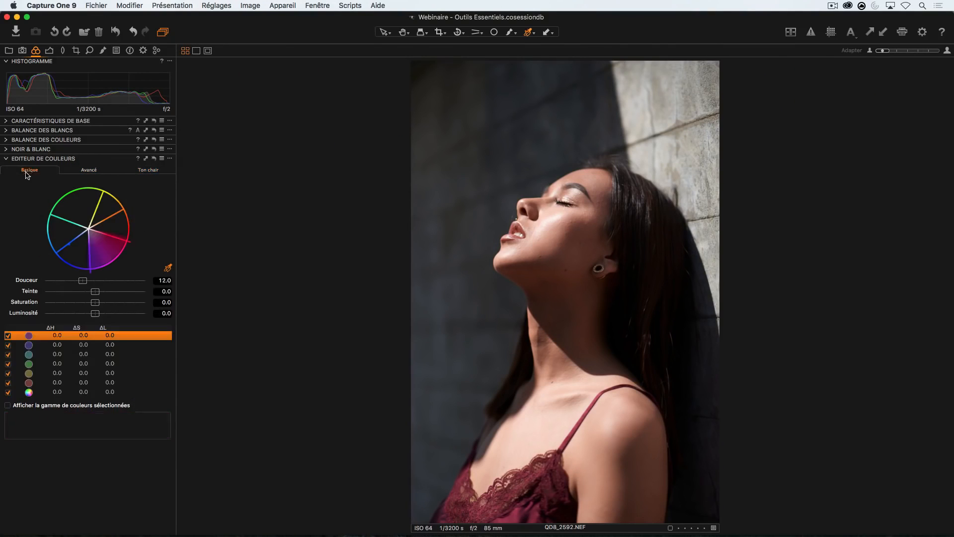
click(80, 173)
click(145, 174)
click(114, 174)
click(137, 173)
click(170, 160)
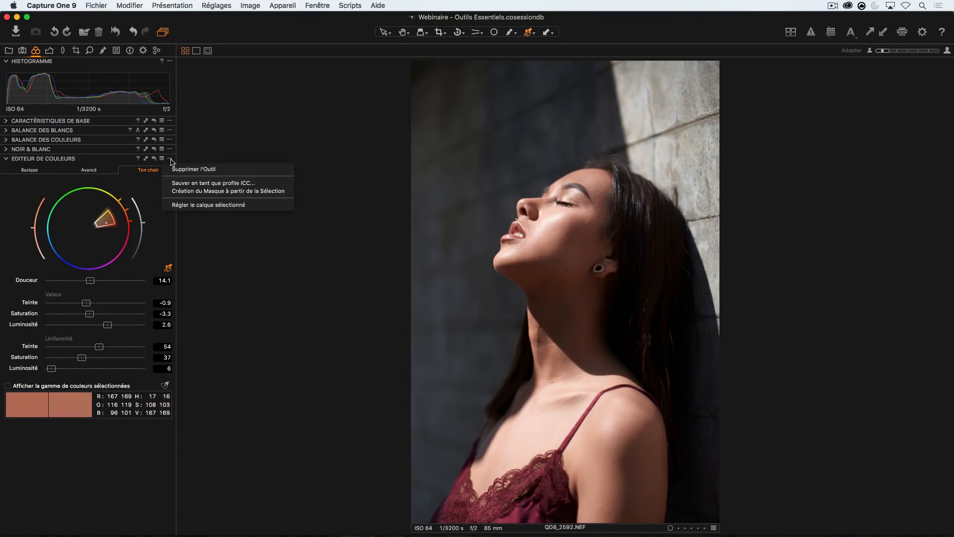
click(199, 192)
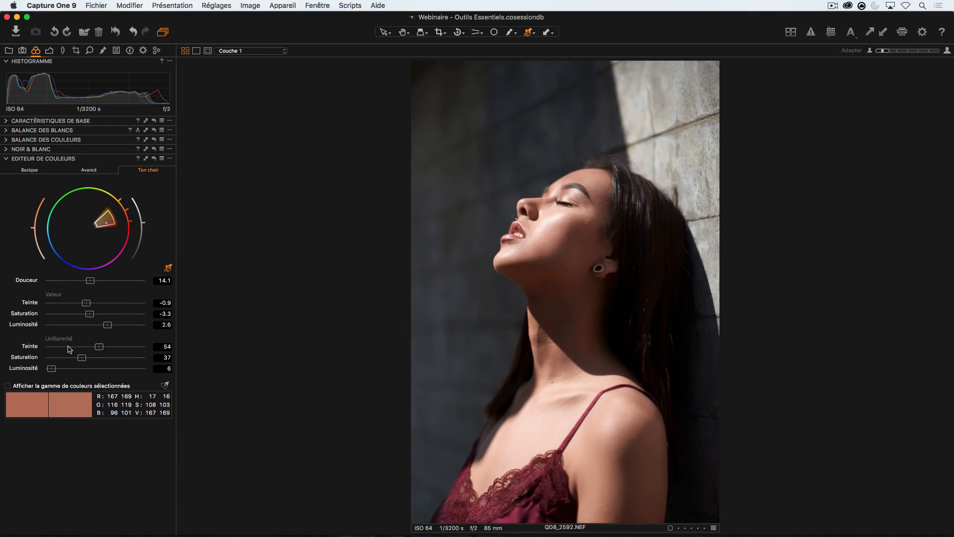
Step: Open the local adjustments for Couche 1 and always display its mask over the portrait
click(104, 50)
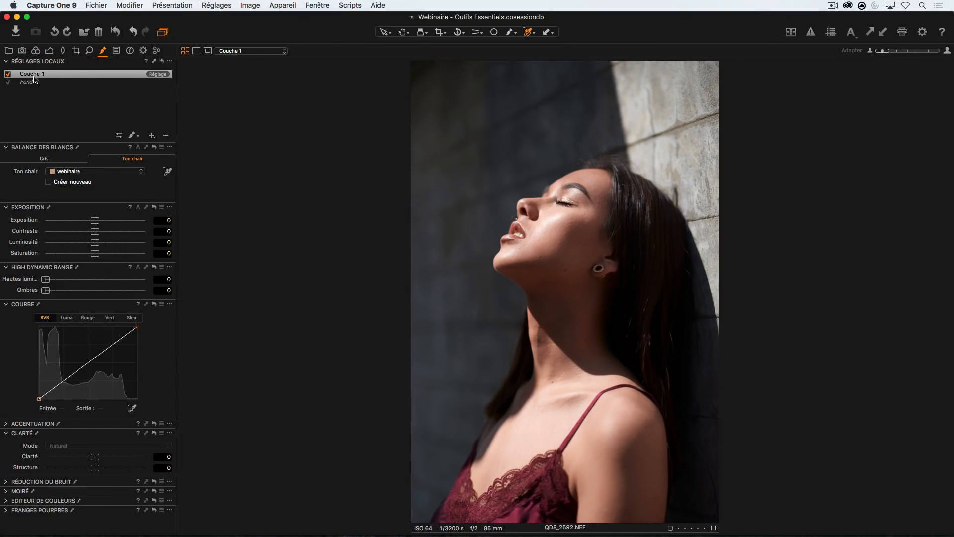
click(508, 32)
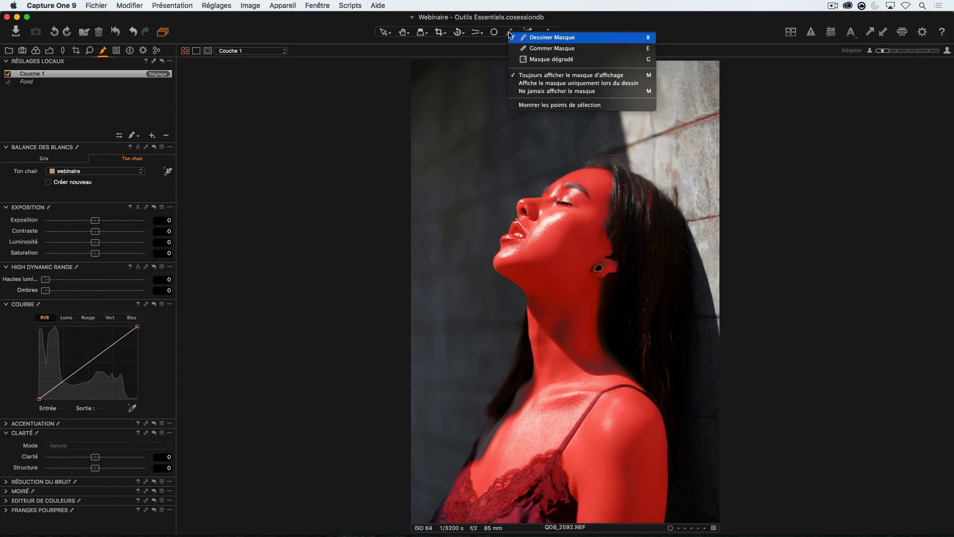
click(540, 76)
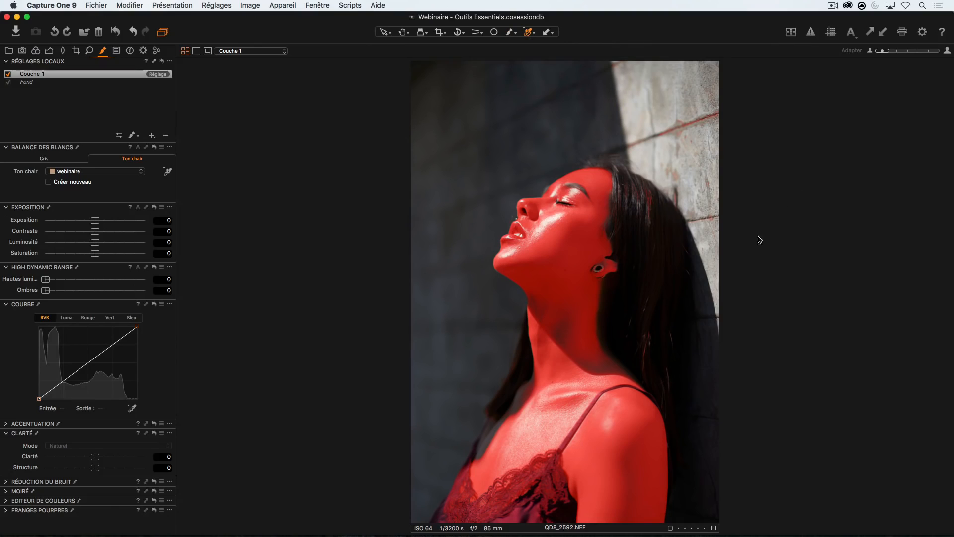
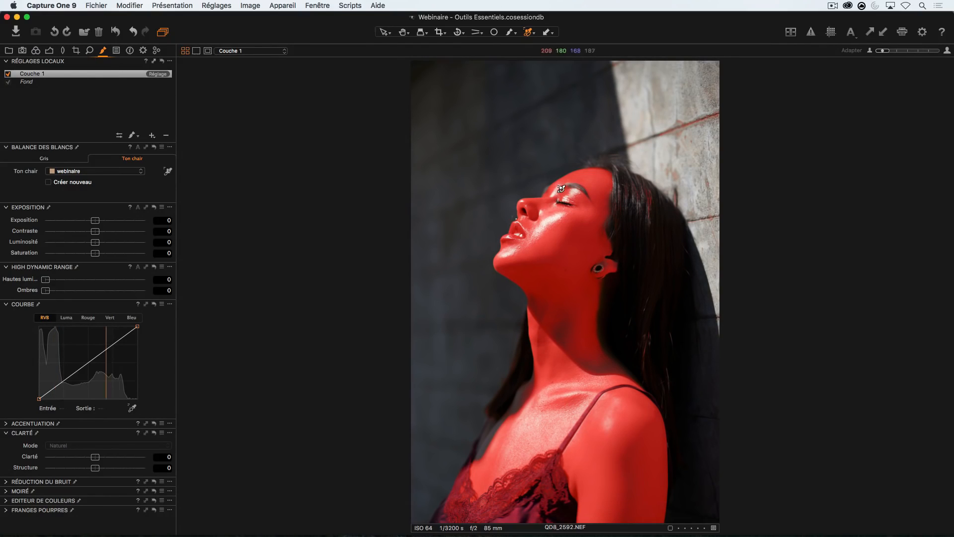
Step: Bring up the exposure tools and view the white dress photo QDP-20151129-COMM-A_RARE_VISION0743.CR2 in the viewer
click(49, 50)
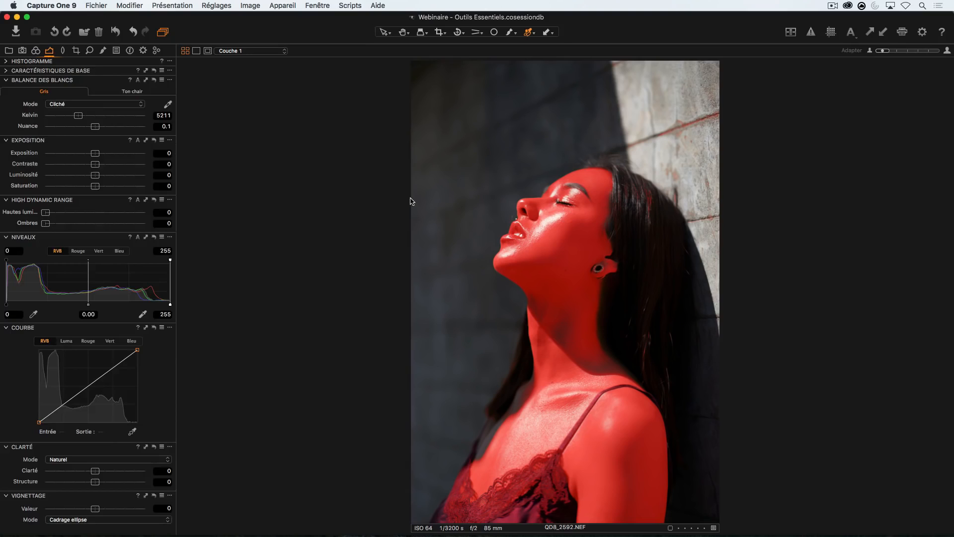
key(alt+super+v)
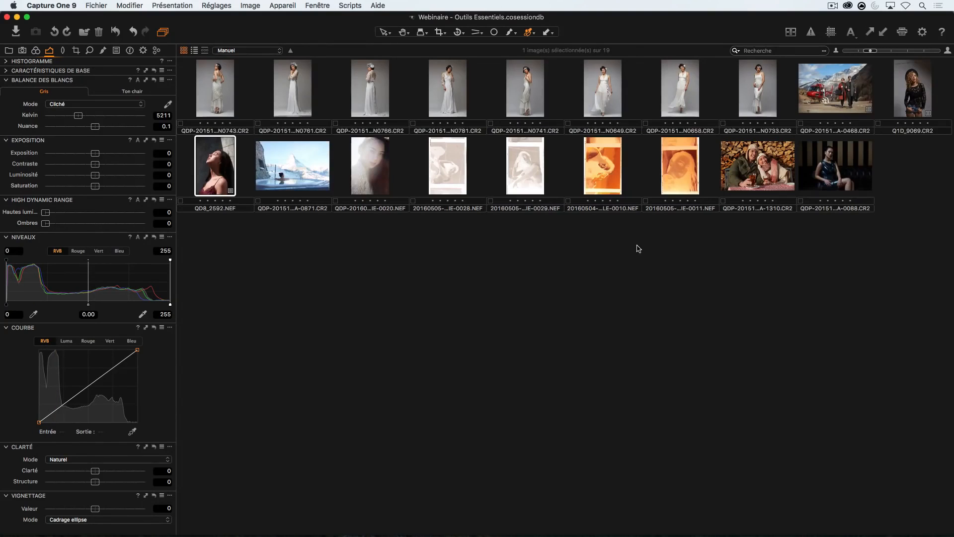
click(219, 87)
double_click(199, 88)
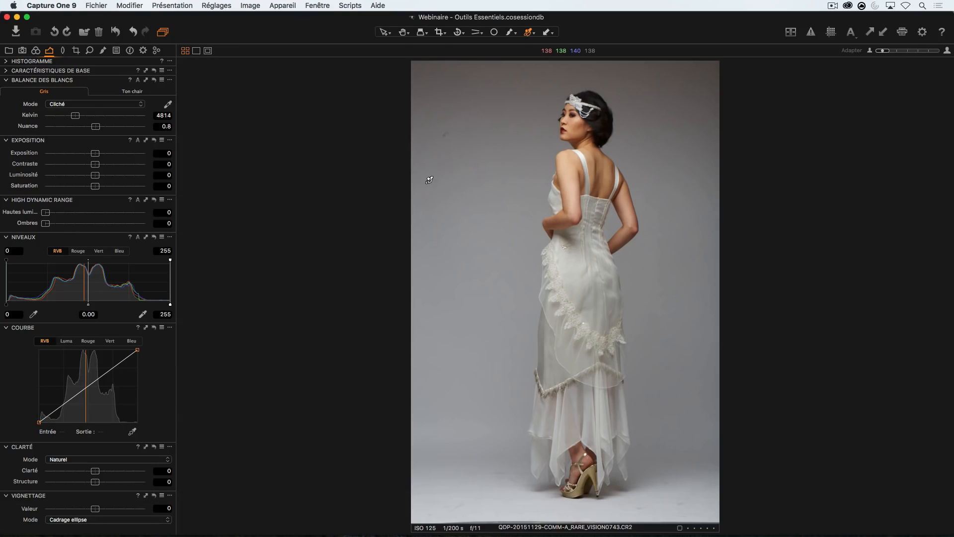
Step: Reopen the portrait QD8_2592.NEF, switch to the selection cursor and hide the red mask overlay
key(alt+super+v)
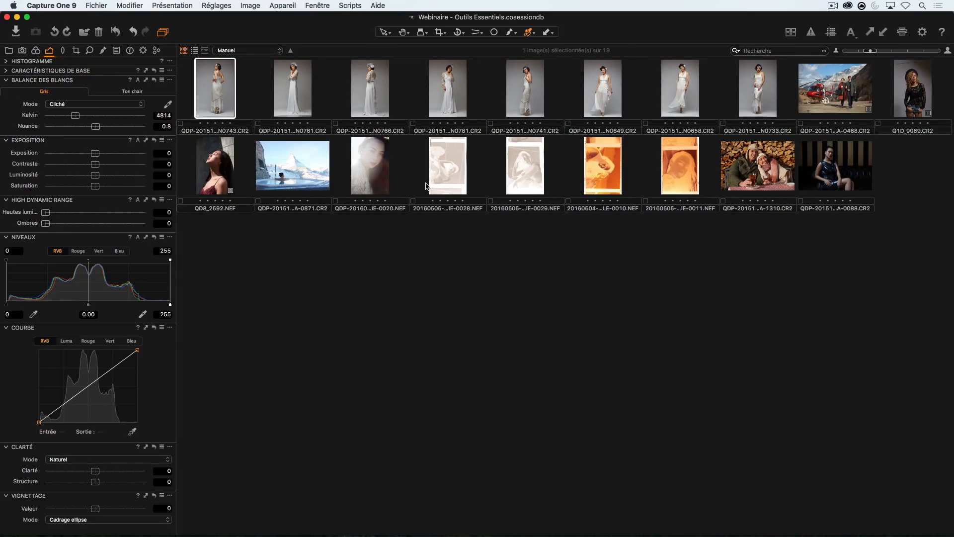
click(234, 167)
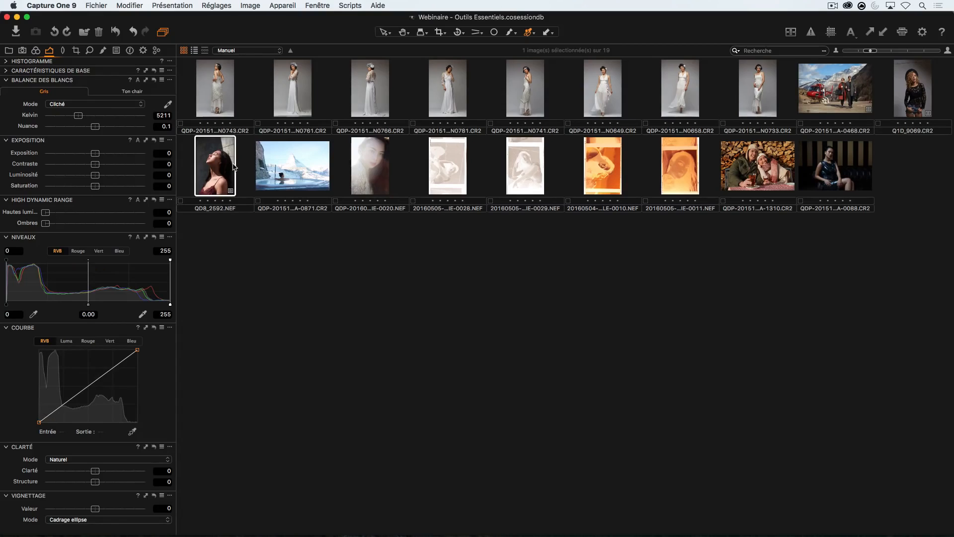
double_click(204, 168)
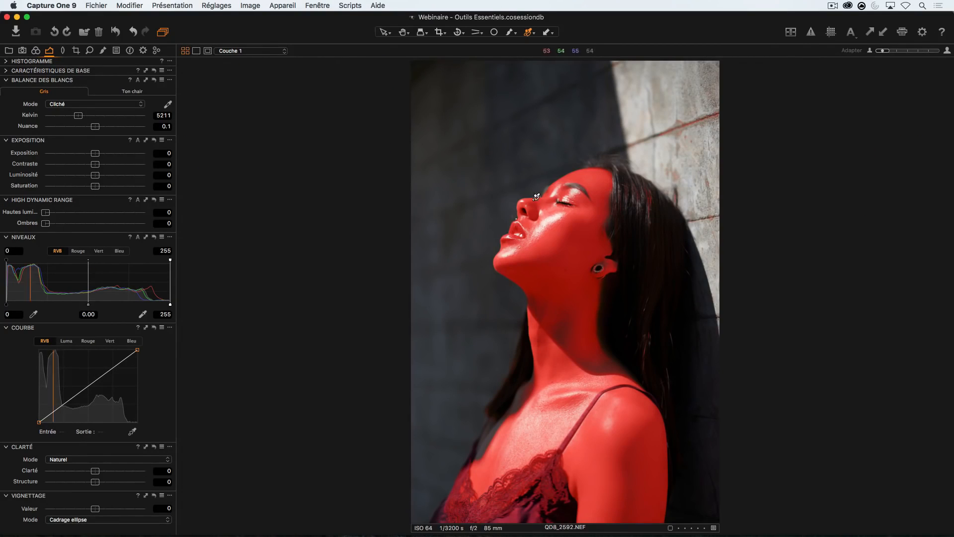
key(v)
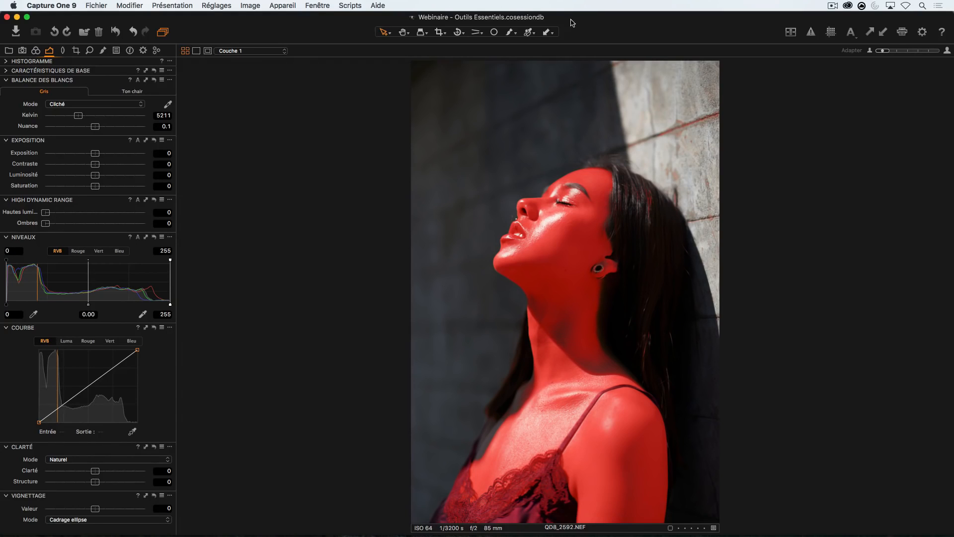
key(m)
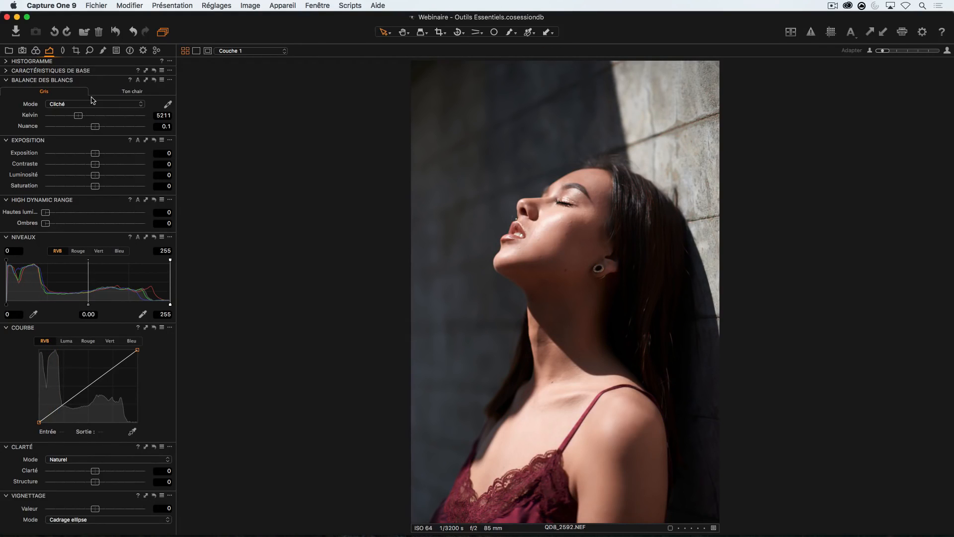
Step: Return to the color tools, expand Color Balance and collapse the Color Editor
click(35, 50)
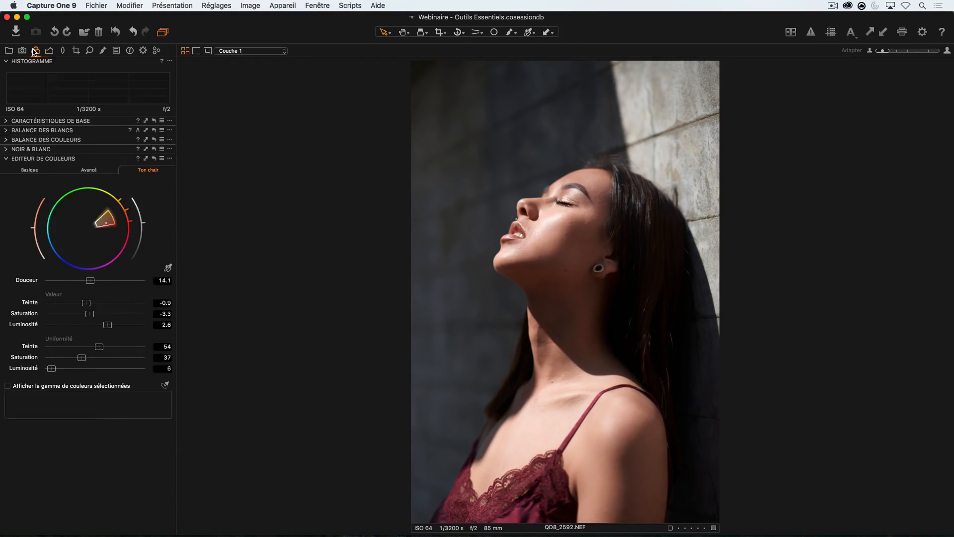
click(7, 141)
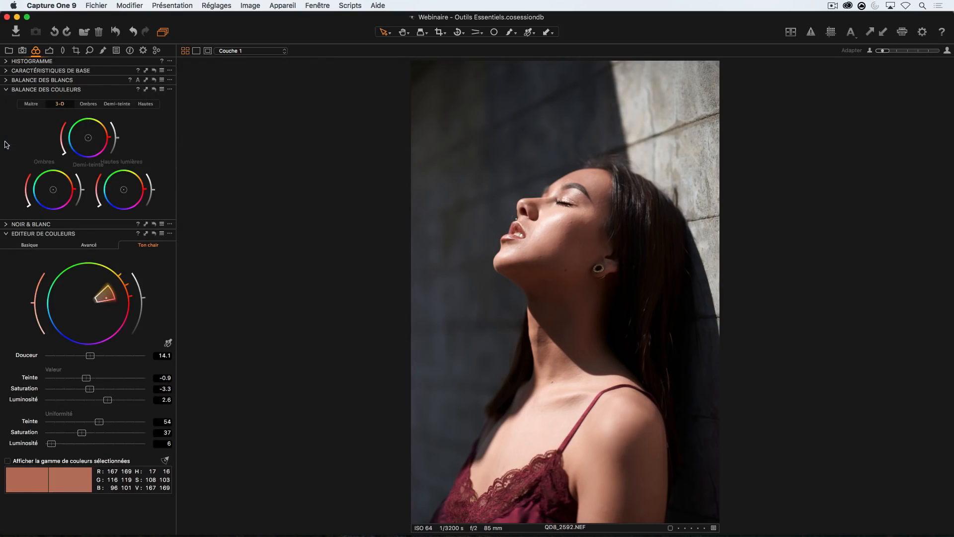
click(6, 235)
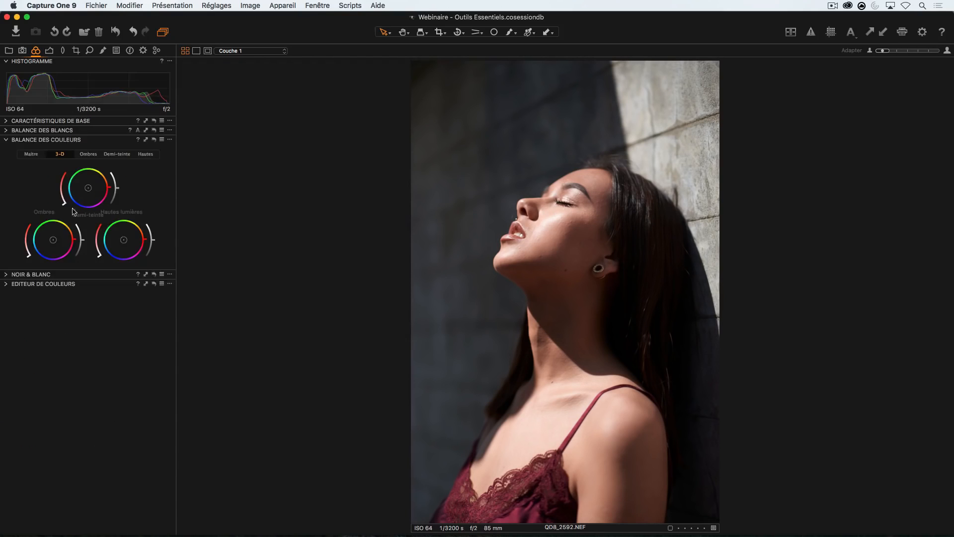
Step: Look through the Master, 3-Way, Shadow, Midtone and Highlight modes of Color Balance
click(32, 154)
click(60, 154)
click(84, 154)
click(115, 154)
click(146, 154)
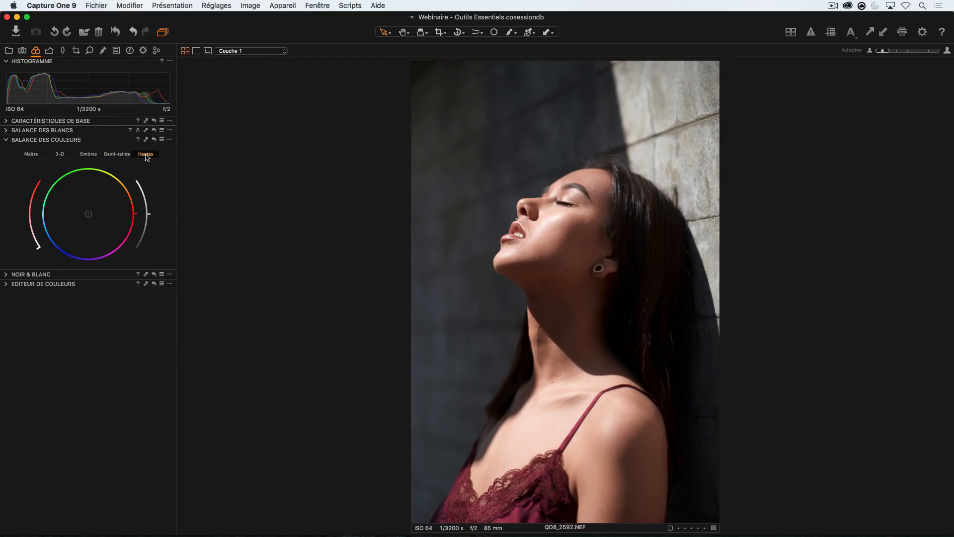
click(69, 157)
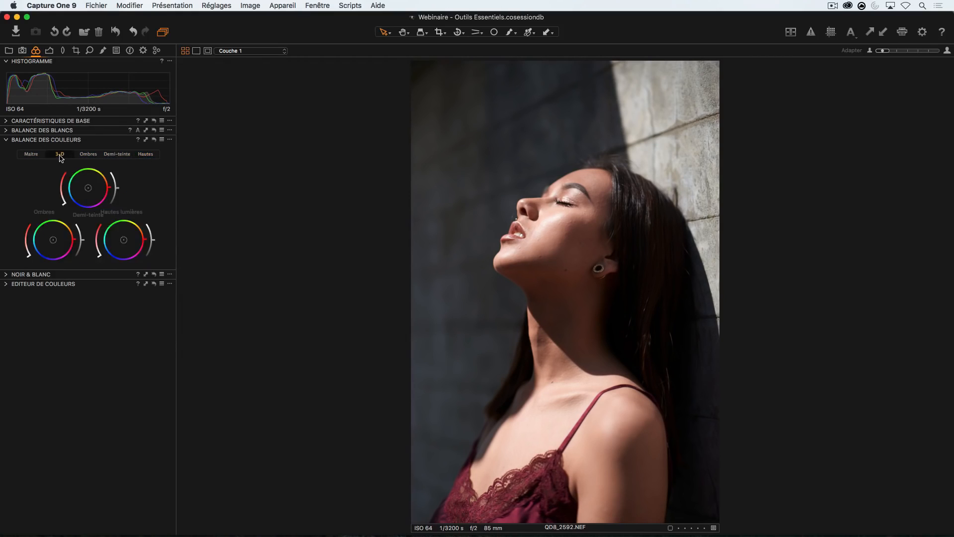
click(37, 157)
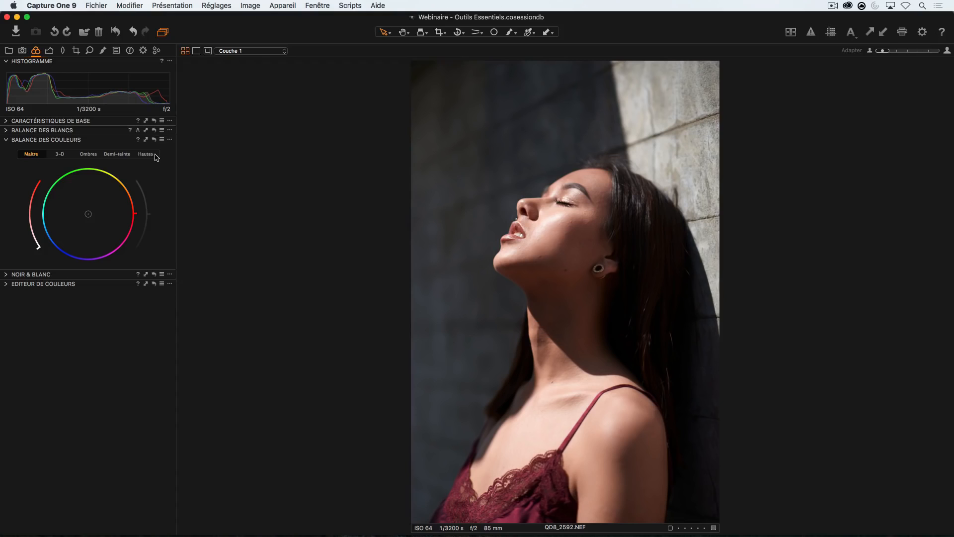
click(64, 157)
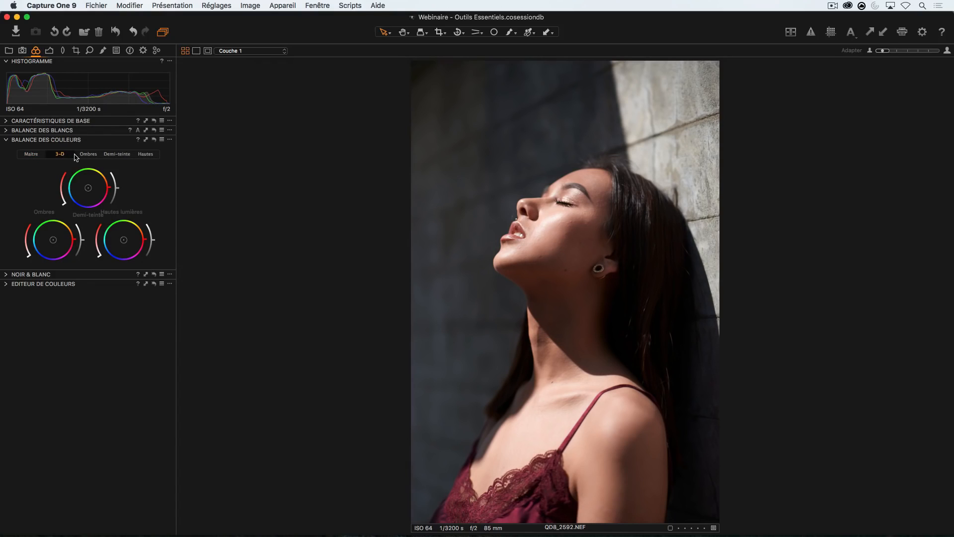
Step: Try orange, yellow and red tints with the Master color wheel, and bring its saturation back to zero
click(32, 154)
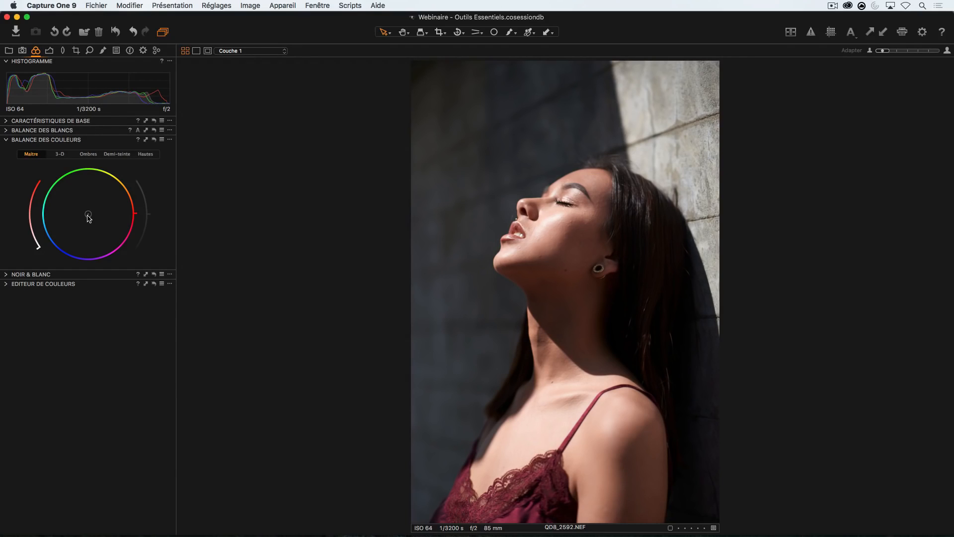
drag(89, 218, 168, 181)
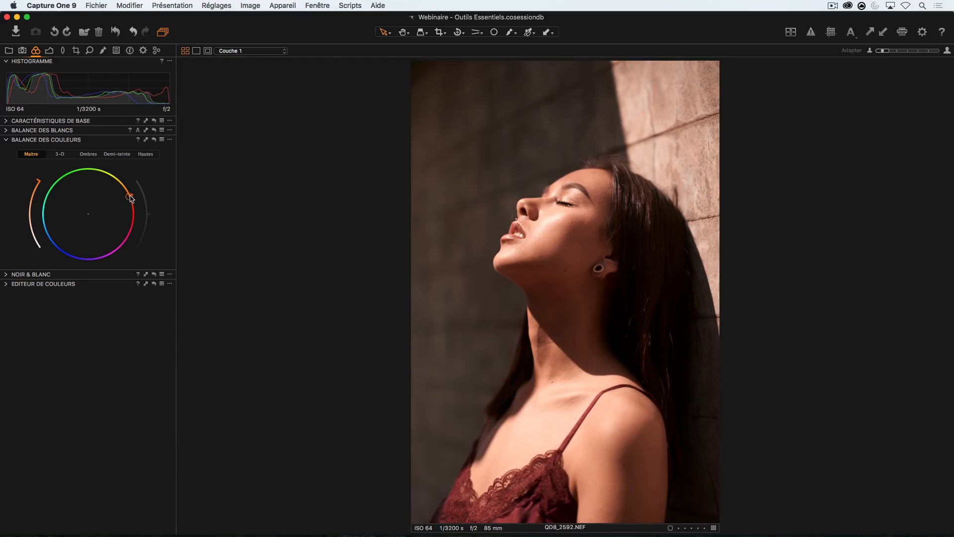
drag(130, 198, 116, 178)
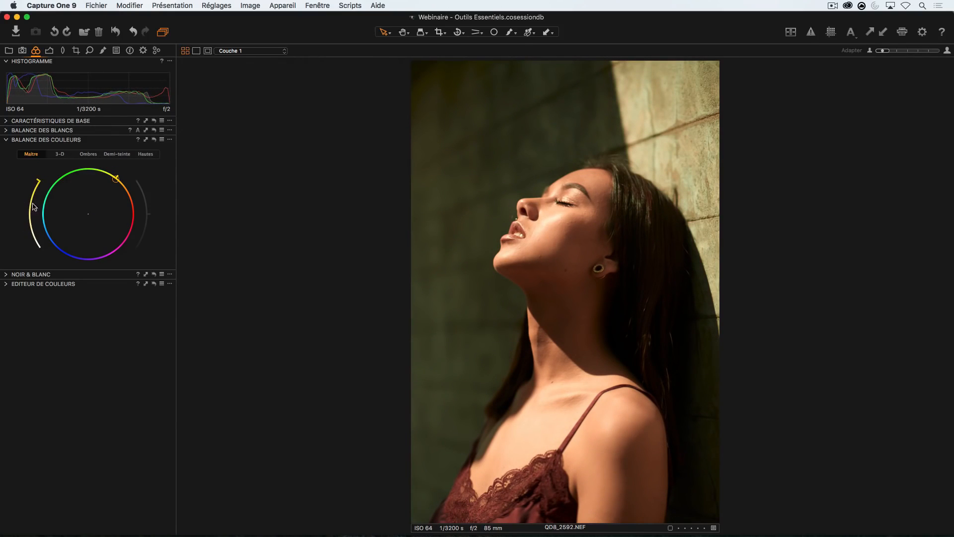
drag(115, 178, 147, 219)
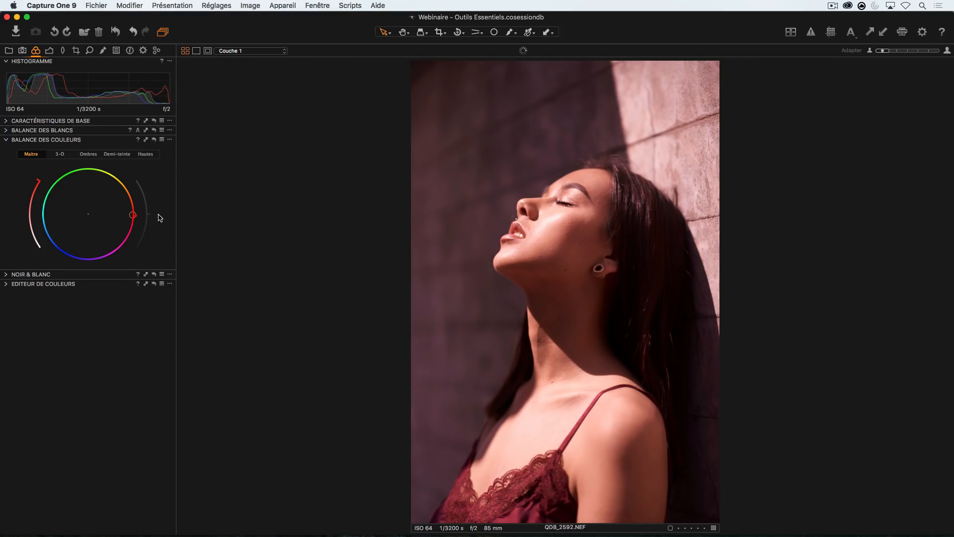
drag(38, 185, 38, 247)
Step: Try brightening and darkening the highlights in 3-Way Color Balance, and compare with the High Dynamic Range highlights setting
click(60, 154)
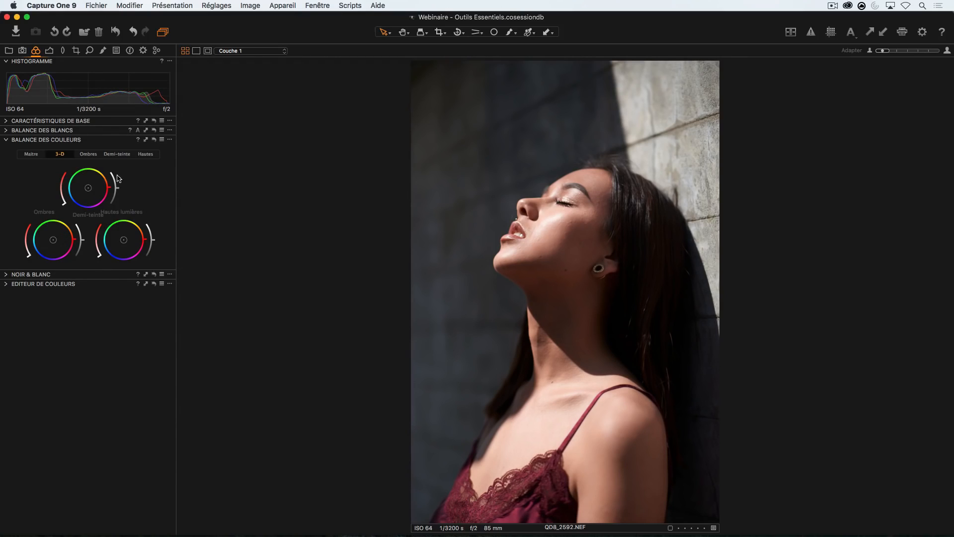
click(30, 155)
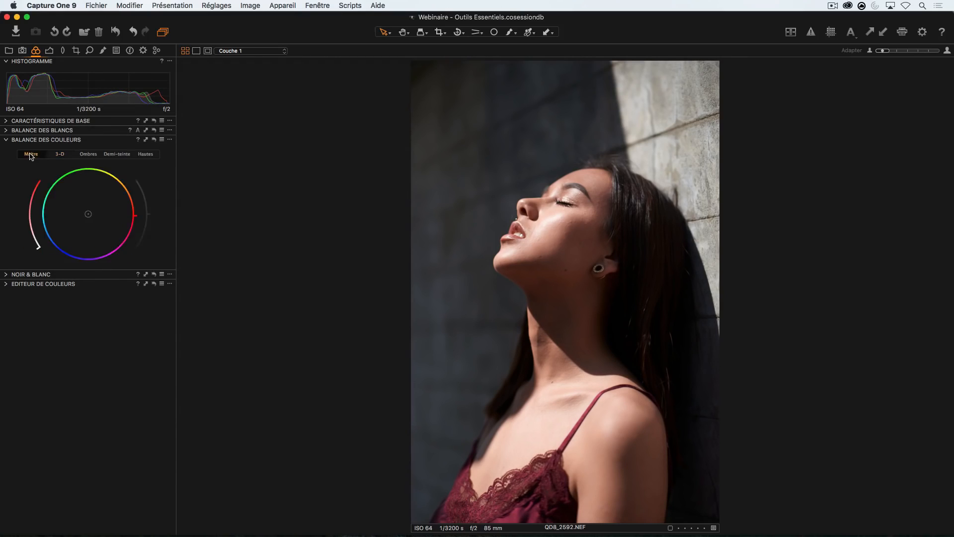
click(58, 155)
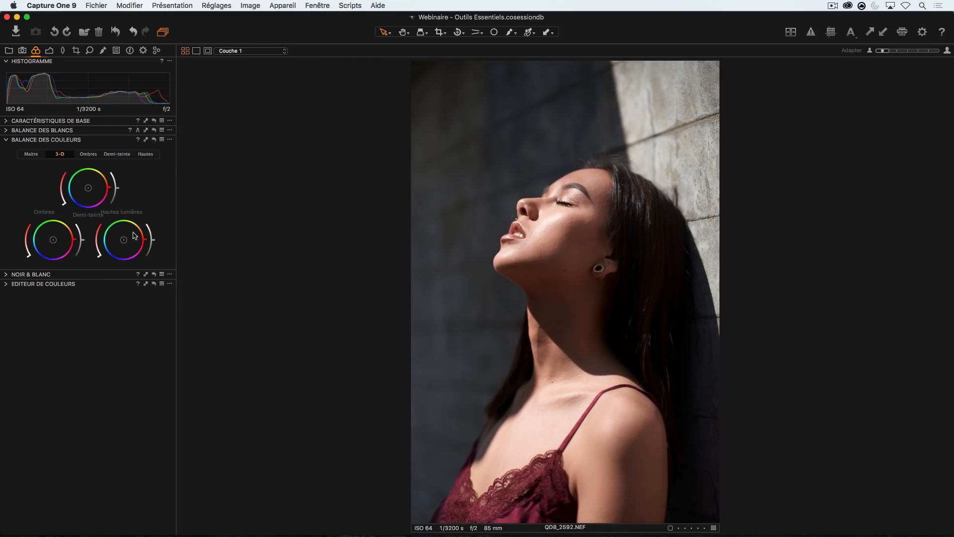
drag(156, 240, 153, 179)
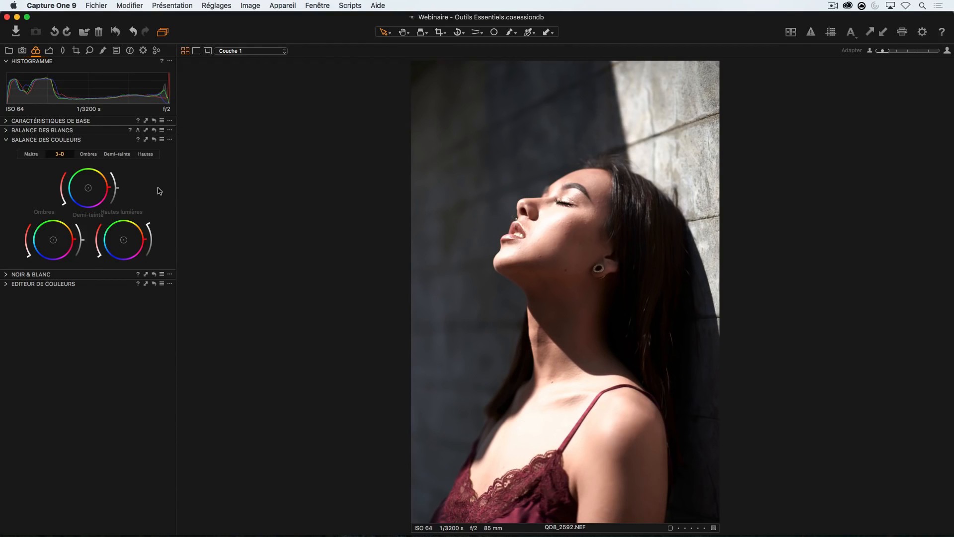
drag(158, 187, 147, 275)
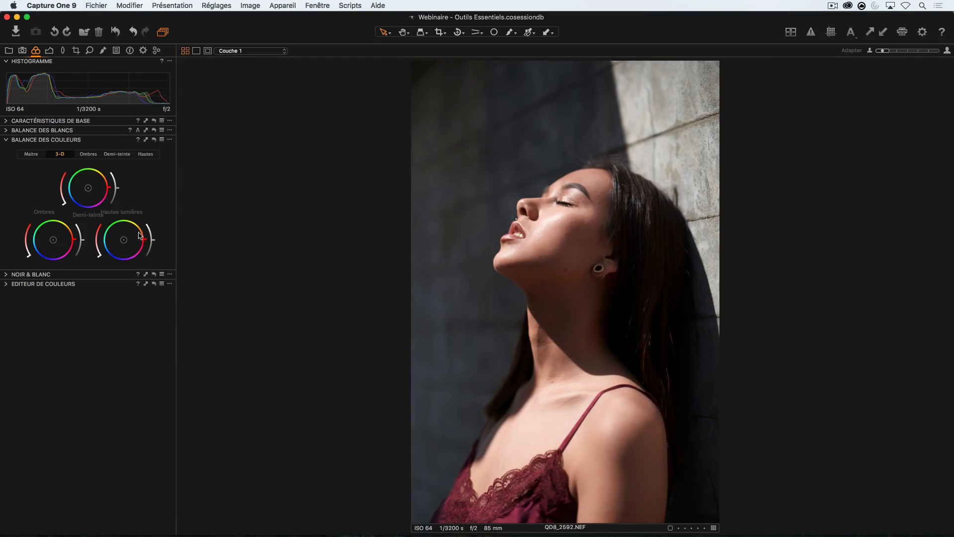
mouse_move(153, 240)
mouse_down()
mouse_move(148, 267)
mouse_move(154, 243)
mouse_up()
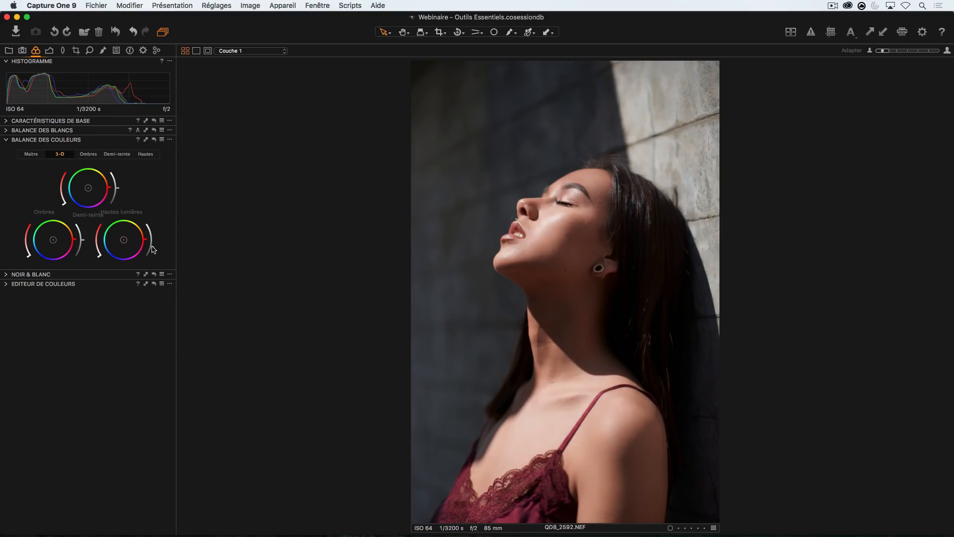
click(49, 50)
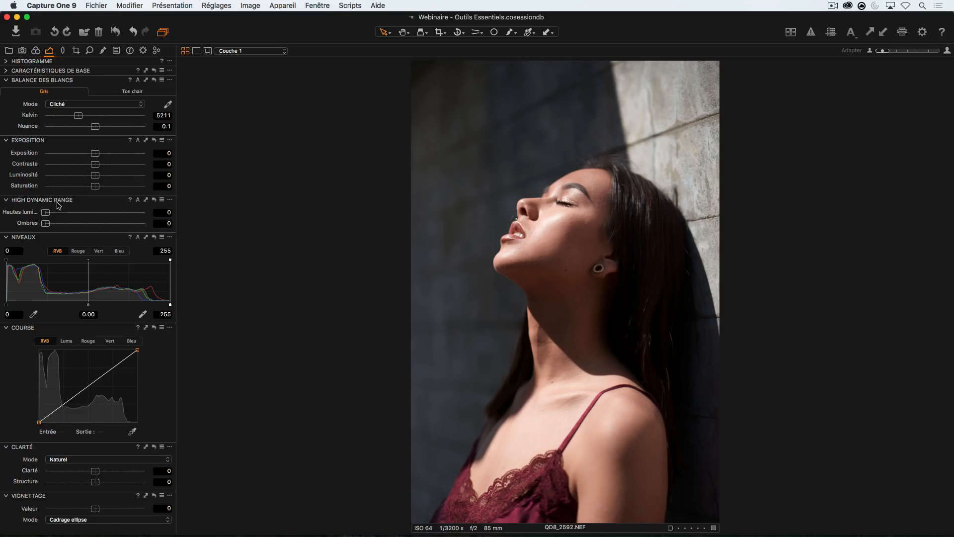
drag(45, 212, 13, 201)
Step: Tint the portrait's shadows a saturated blue in 3-Way Color Balance
click(35, 51)
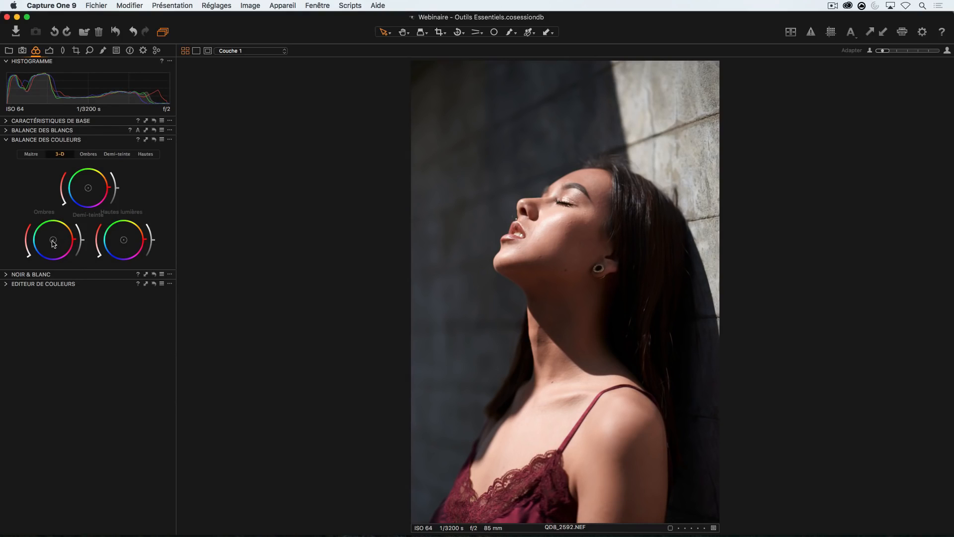
drag(53, 240, 44, 257)
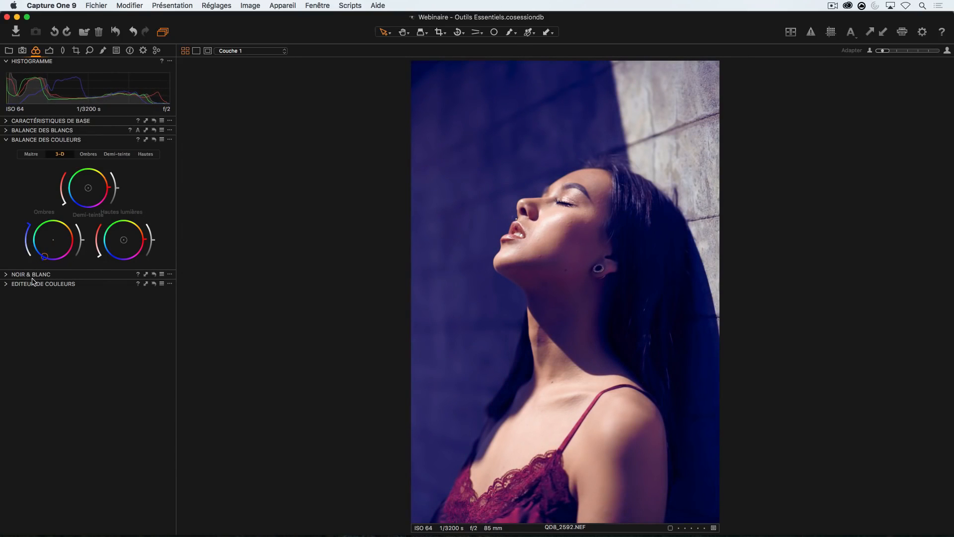
Step: Tint the portrait's highlights yellow in 3-Way Color Balance, and reduce the saturation of the shadow and highlight tints
drag(123, 237, 128, 227)
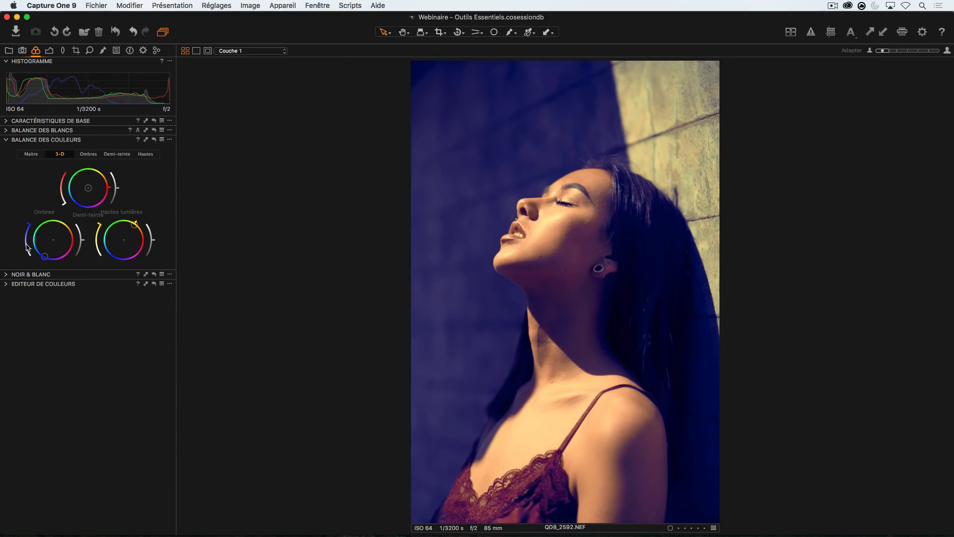
drag(28, 228, 24, 252)
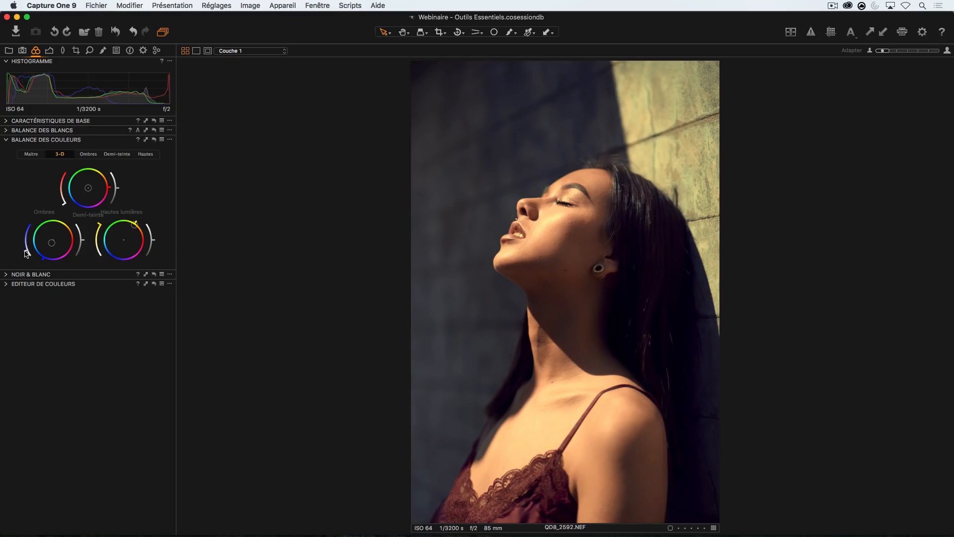
drag(97, 250, 94, 257)
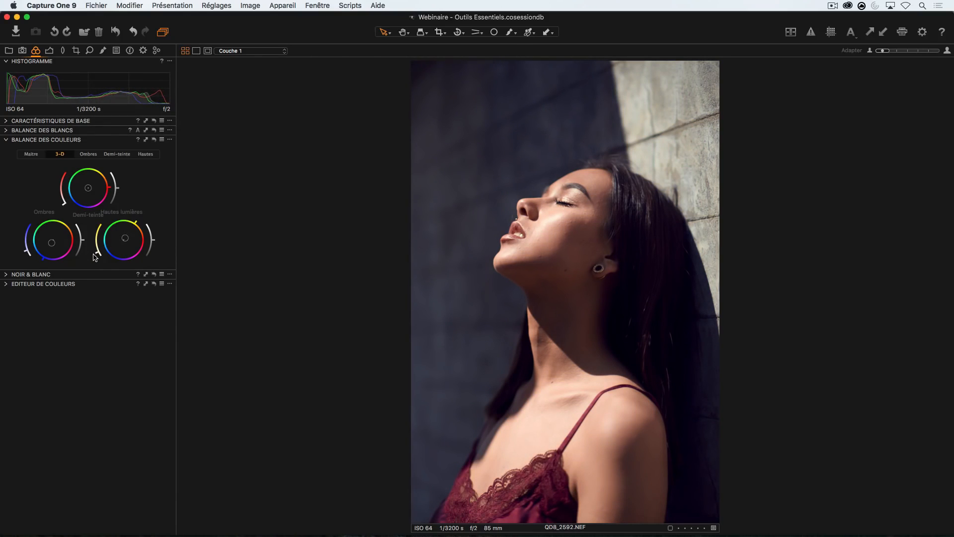
Step: Compare the portrait with and without the Color Balance tints, and reset the Color Balance adjustments
click(155, 140)
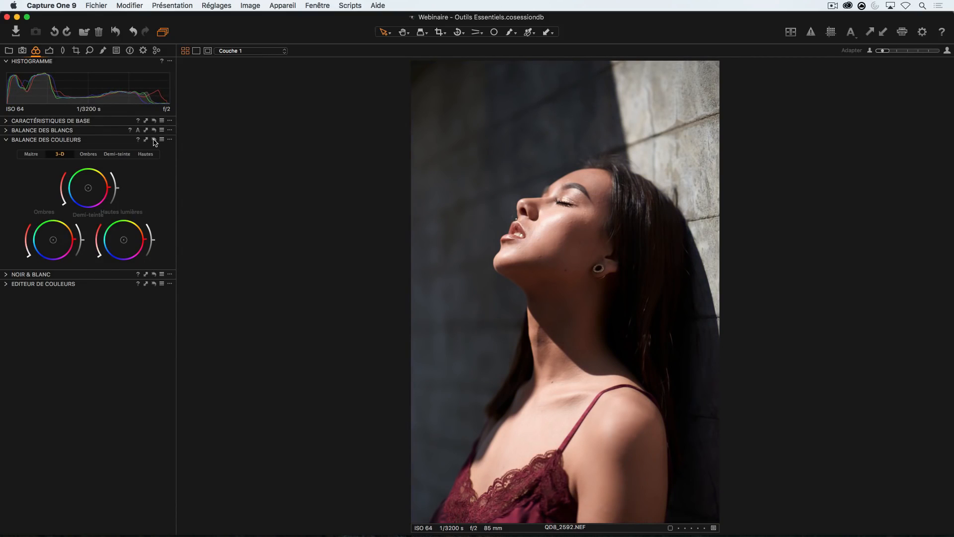
alt+click(153, 140)
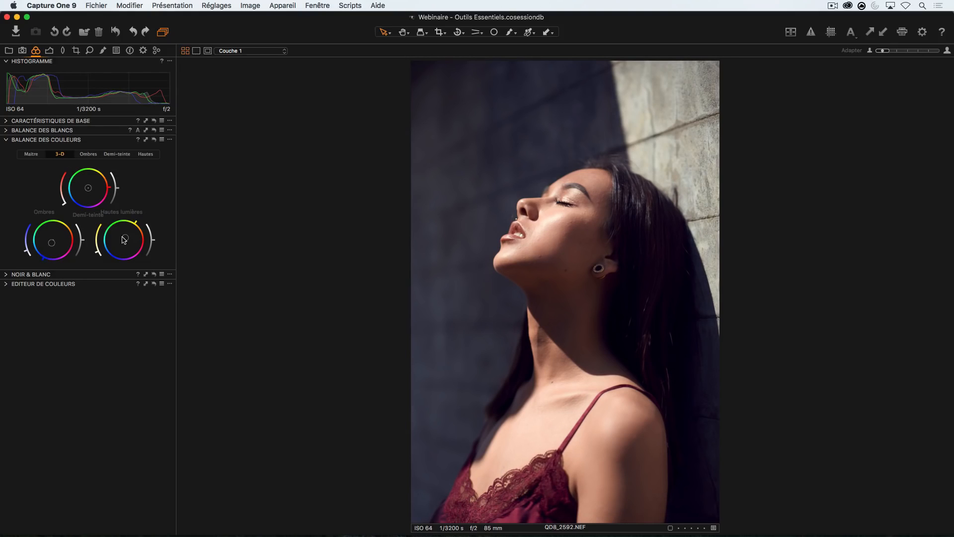
click(154, 140)
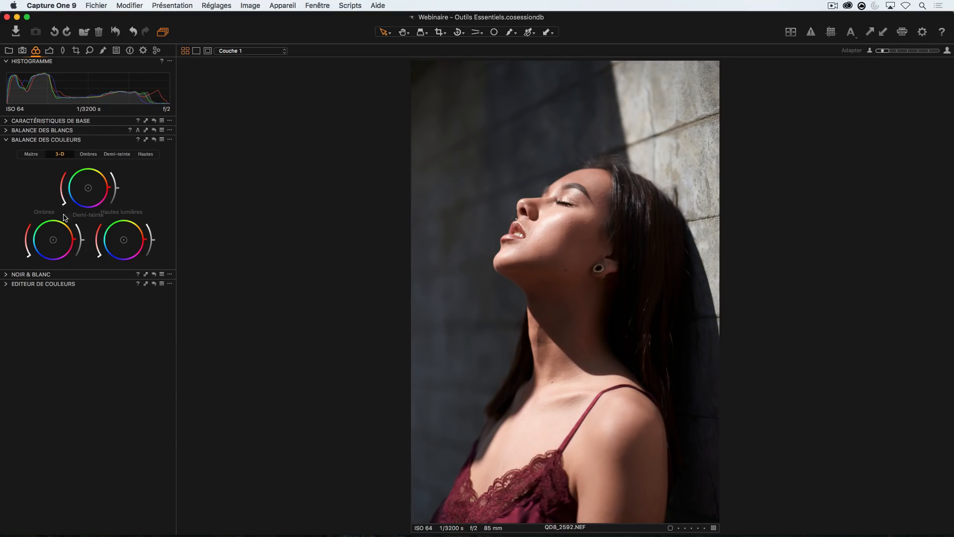
Step: Tint the shadows cyan and the highlights red at low saturation in 3-Way Color Balance, with a slight red tint in the midtones
drag(51, 242, 21, 242)
drag(123, 240, 158, 243)
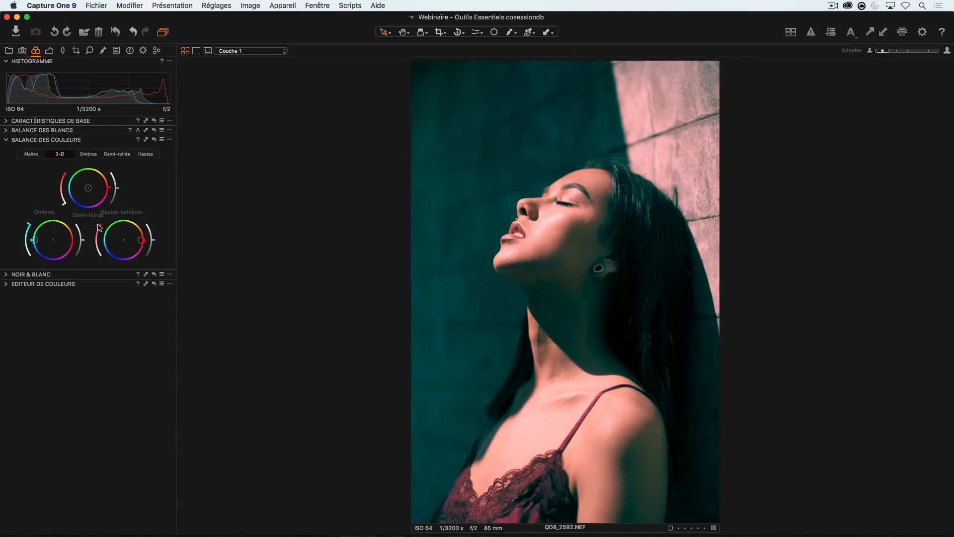
drag(100, 228, 97, 251)
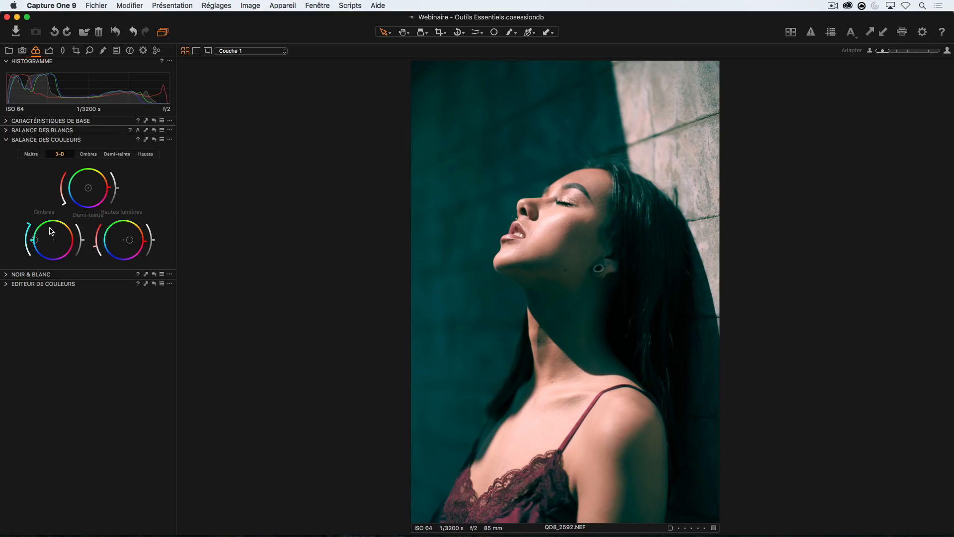
drag(25, 249, 26, 253)
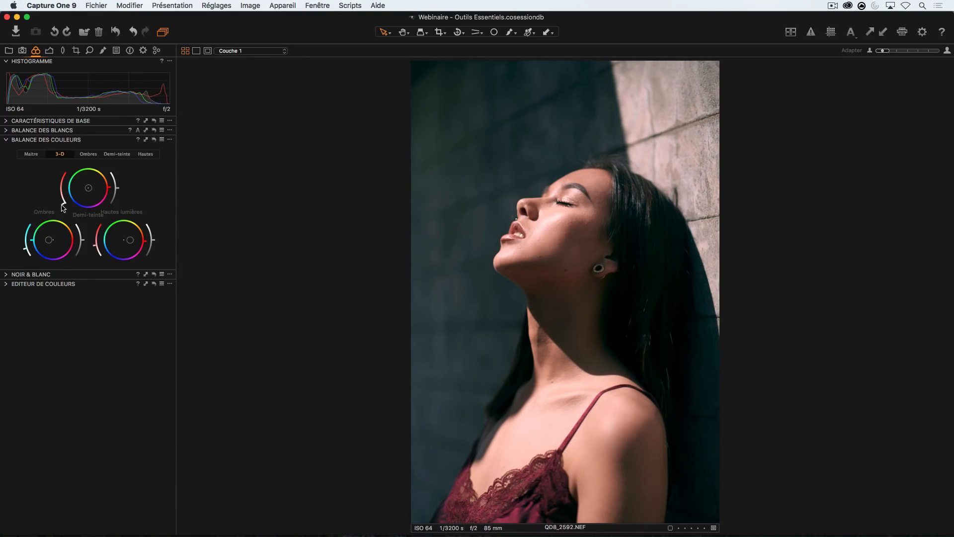
drag(62, 204, 60, 202)
mouse_move(110, 190)
mouse_down()
mouse_move(102, 168)
mouse_move(83, 166)
mouse_move(67, 193)
mouse_move(105, 183)
mouse_move(108, 192)
mouse_up()
Step: Look over the local adjustment tools available for the layer, including gray White Balance, and the skin tone settings in the Color Editor
click(104, 50)
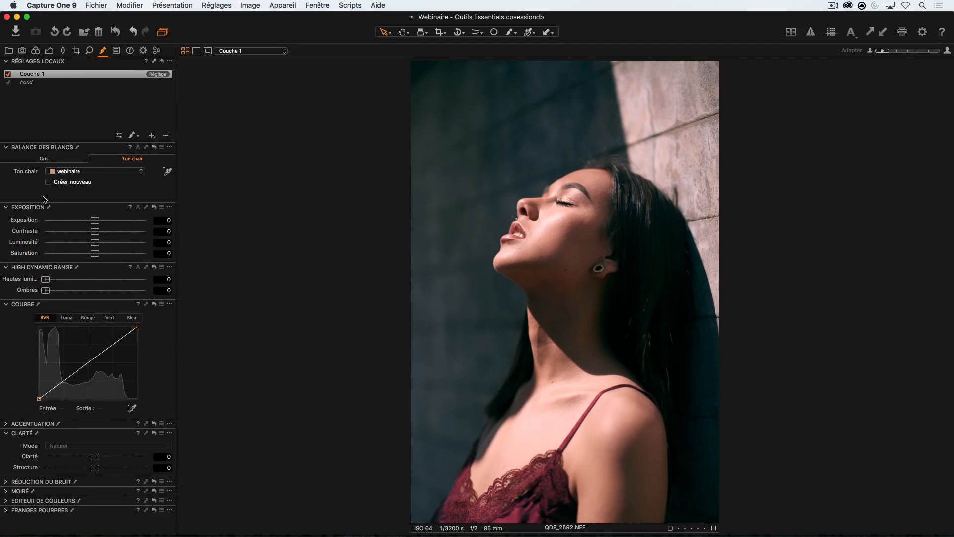
click(44, 159)
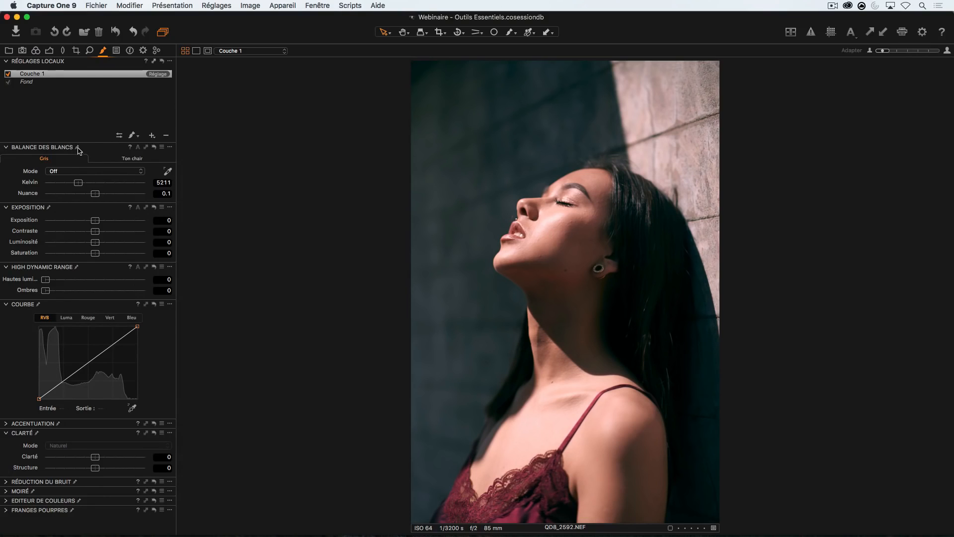
mouse_move(78, 151)
click(35, 50)
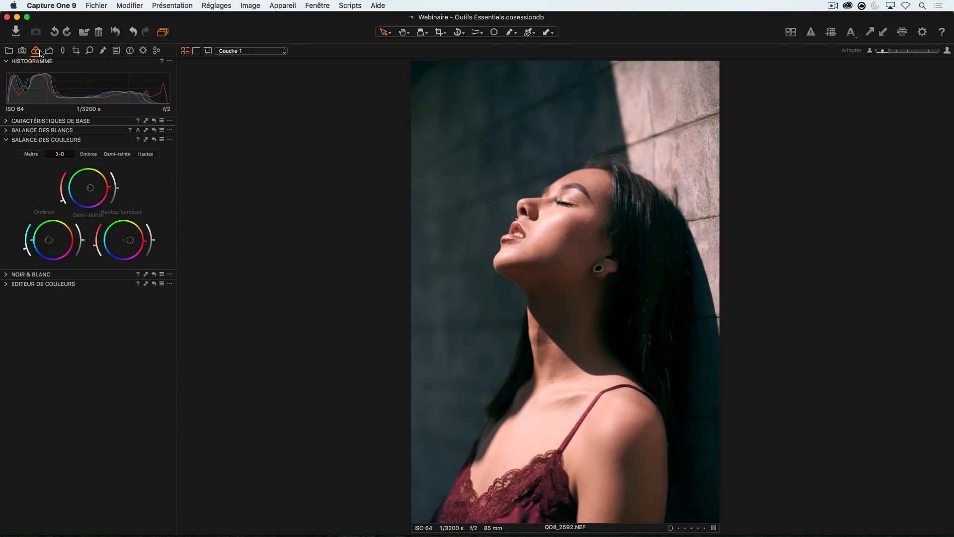
click(8, 284)
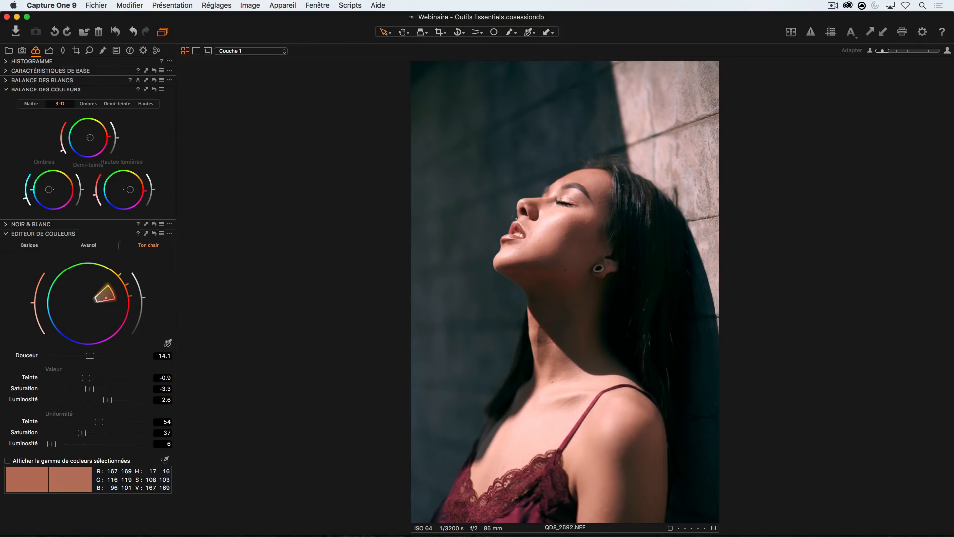
click(104, 52)
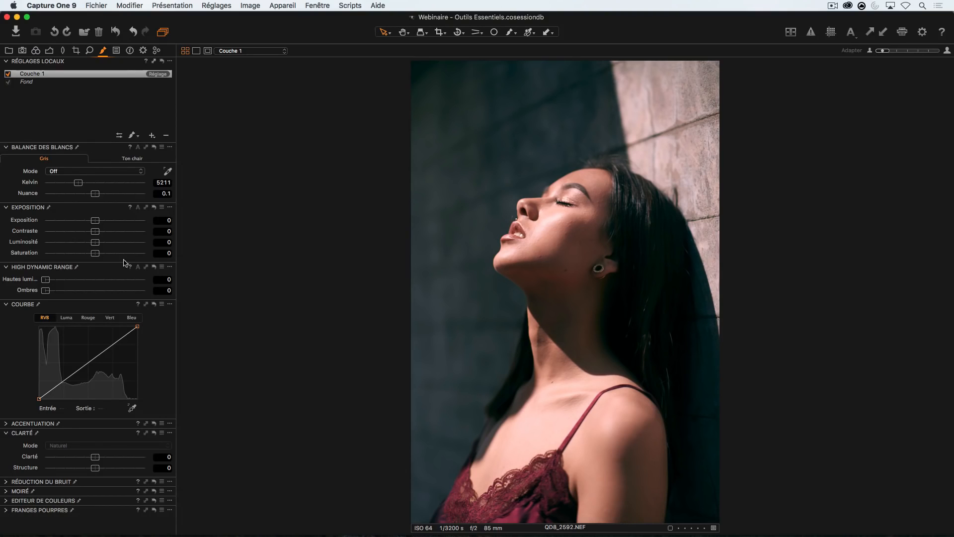
click(36, 51)
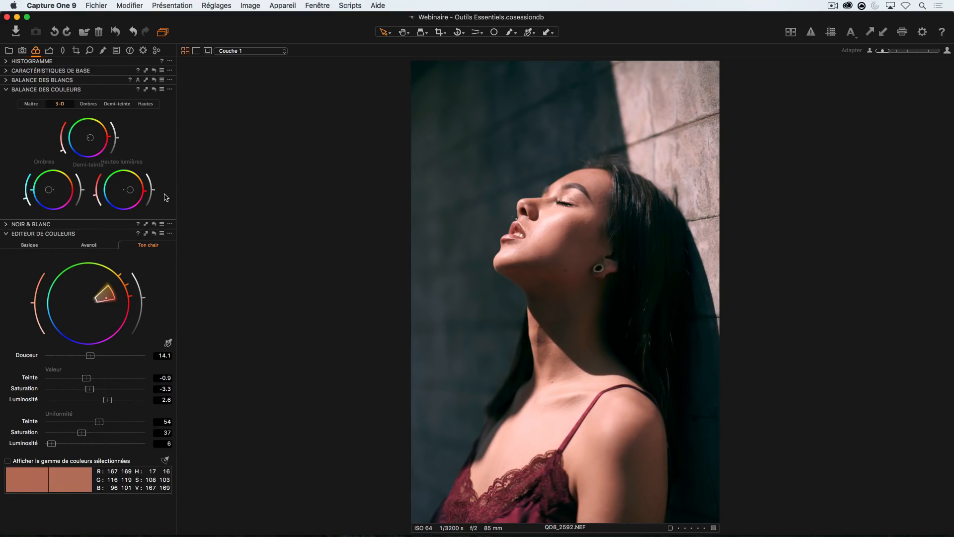
Step: Try darkening the highlights in Color Balance and setting High Dynamic Range highlights to 100, and bring them back to 0
mouse_move(154, 190)
mouse_down()
mouse_move(140, 227)
mouse_move(149, 206)
mouse_up()
click(49, 50)
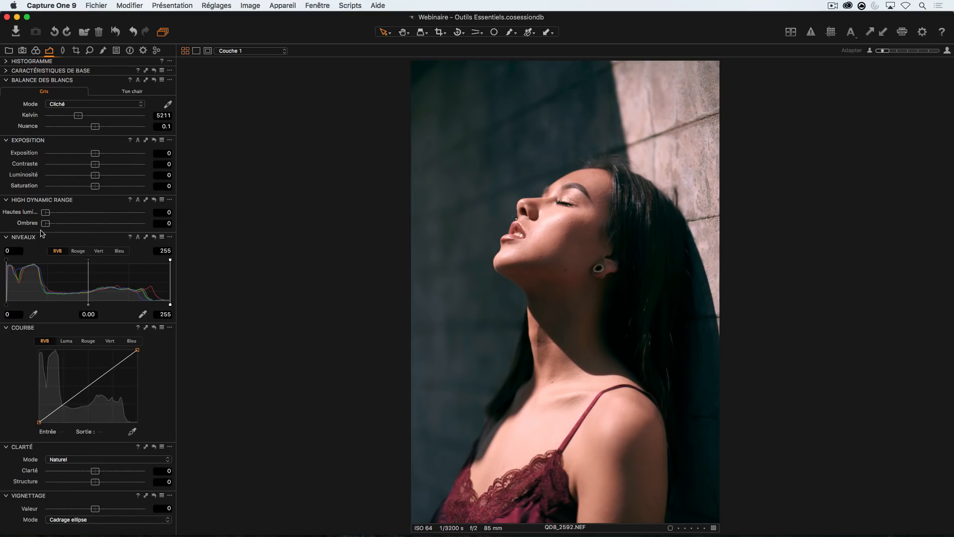
drag(46, 213, 200, 220)
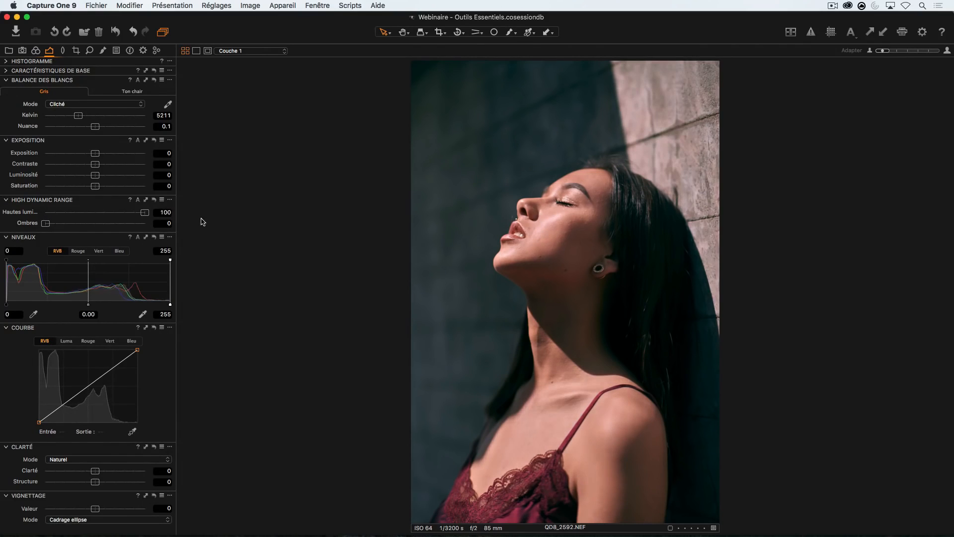
double_click(145, 213)
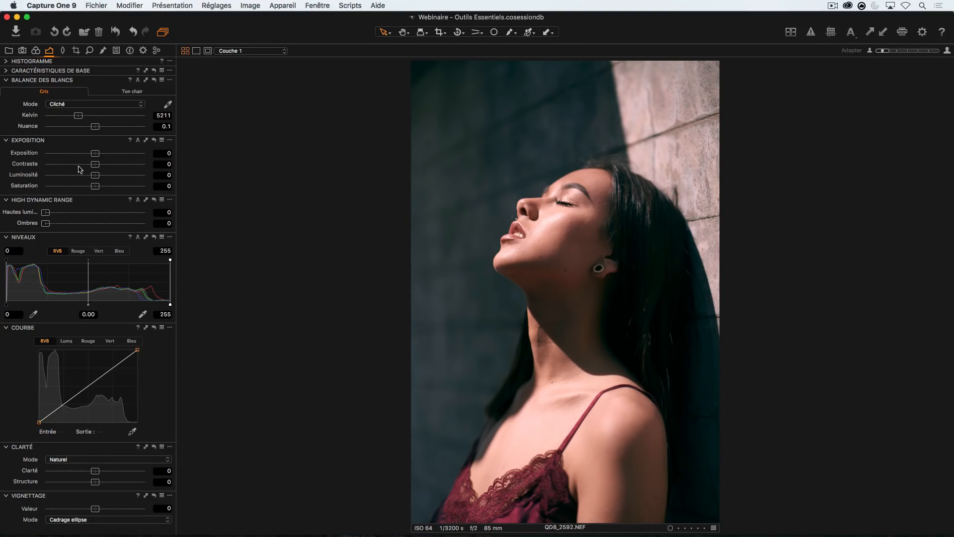
Step: Try an exposure of 1 on the local adjustment layer Couche 1, and set it back to 0
click(103, 50)
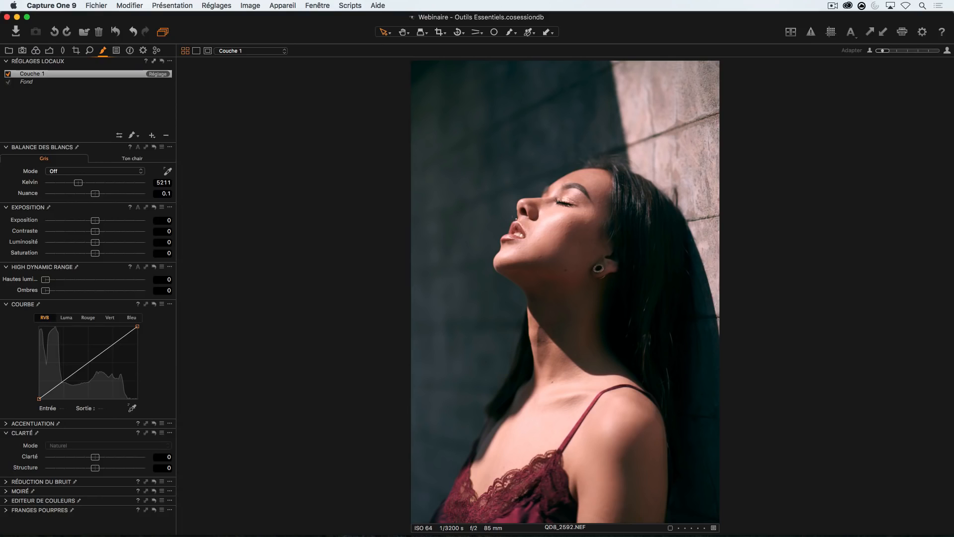
click(166, 221)
text(1)
key(Return)
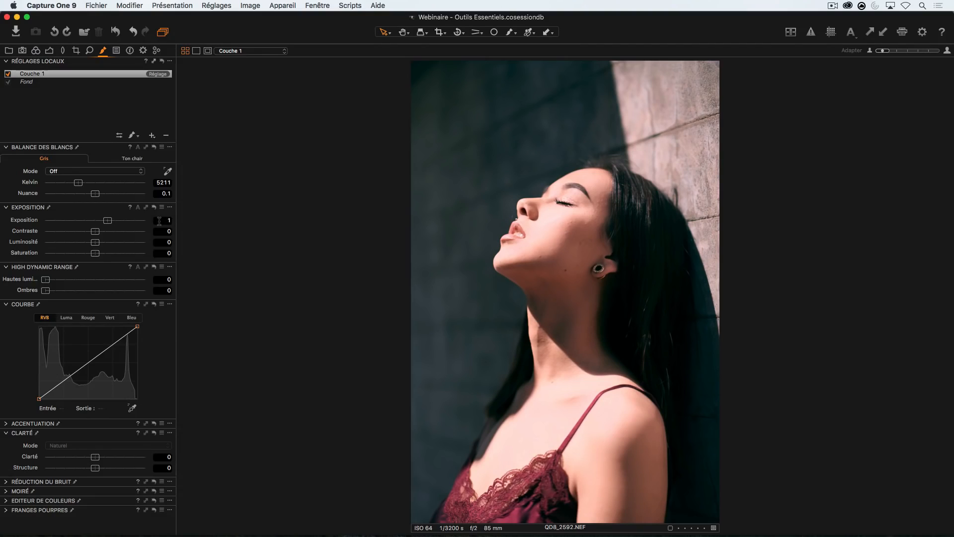
click(159, 221)
key(BackSpace)
key(Return)
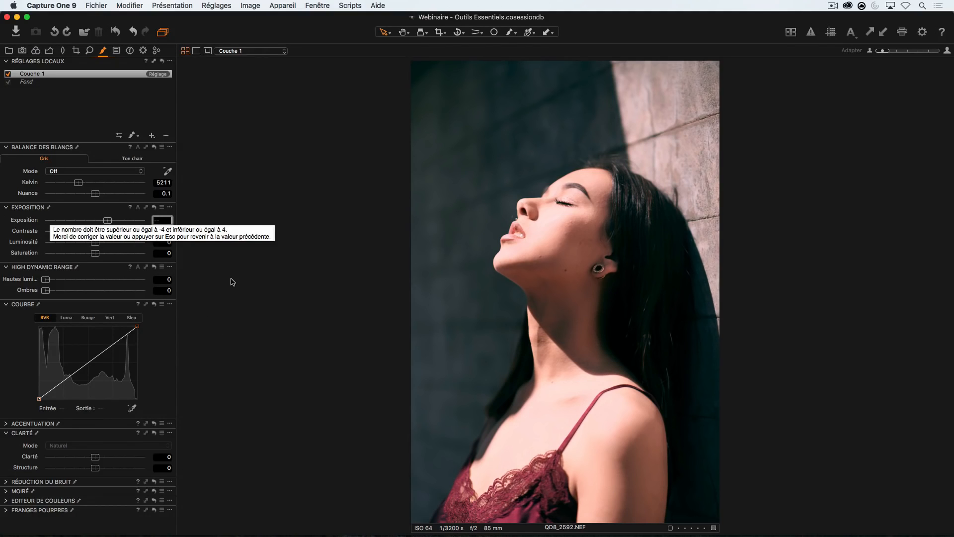
text(0)
key(Return)
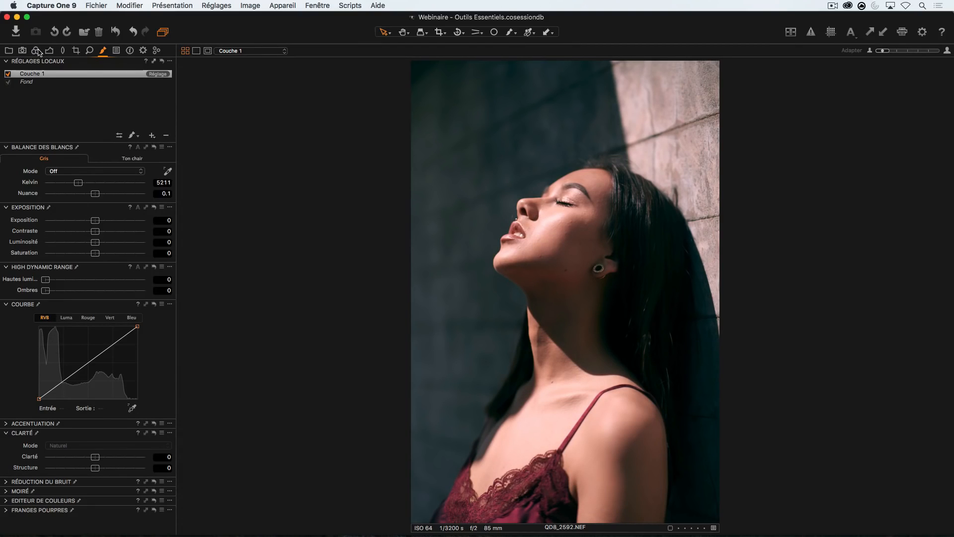
Step: Rename the local adjustment layer Couche 1 as "peau"
double_click(38, 75)
text(peau)
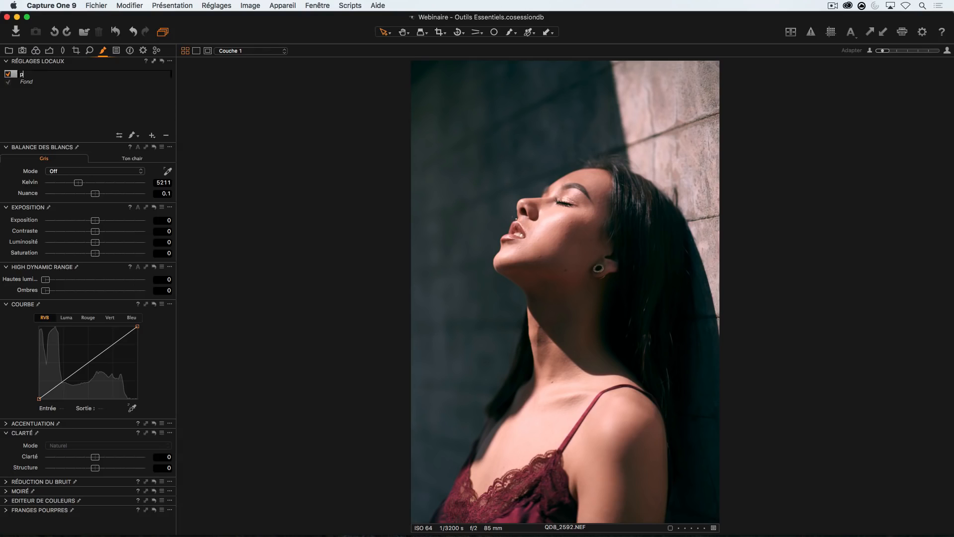
key(Return)
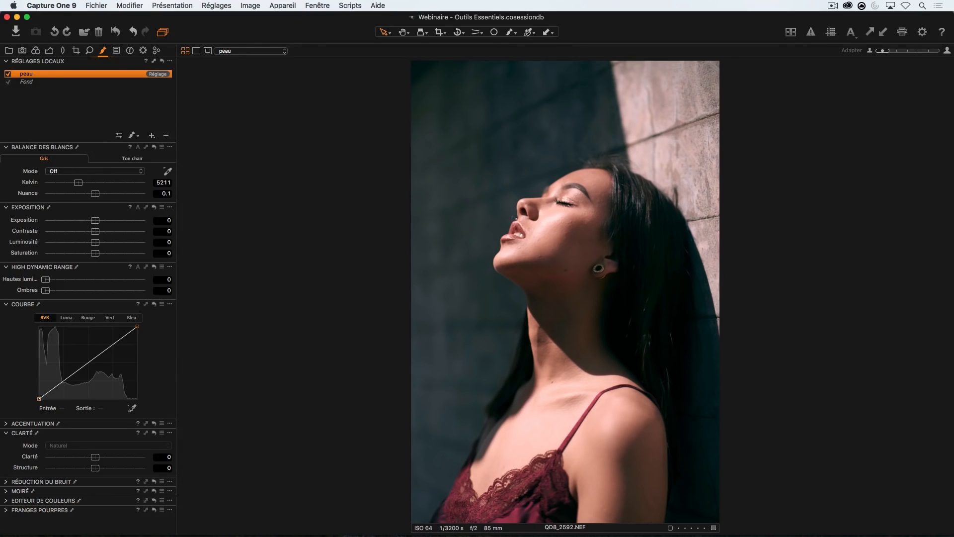
Step: Display the color filtering settings of the Black & White tool, and switch Color Balance to Master mode
click(38, 52)
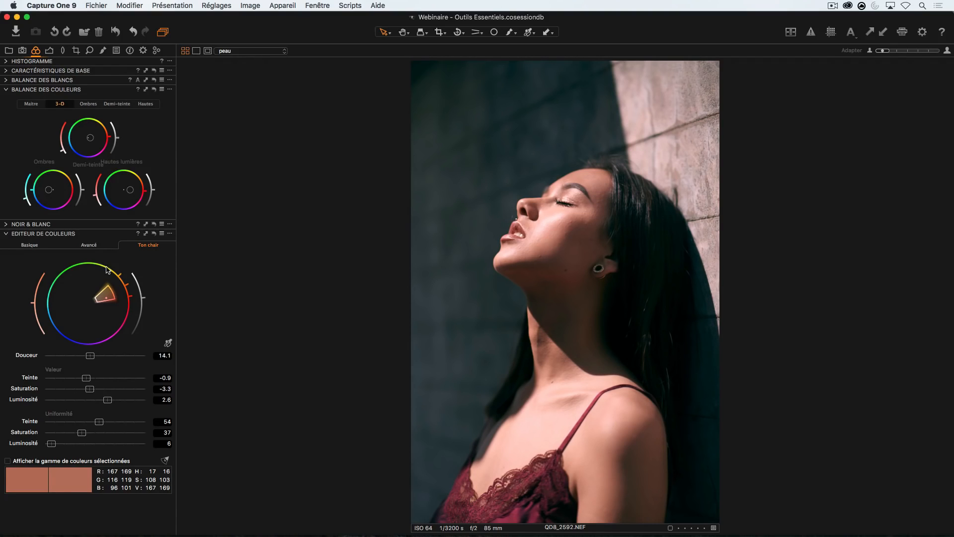
click(9, 225)
click(46, 111)
click(7, 89)
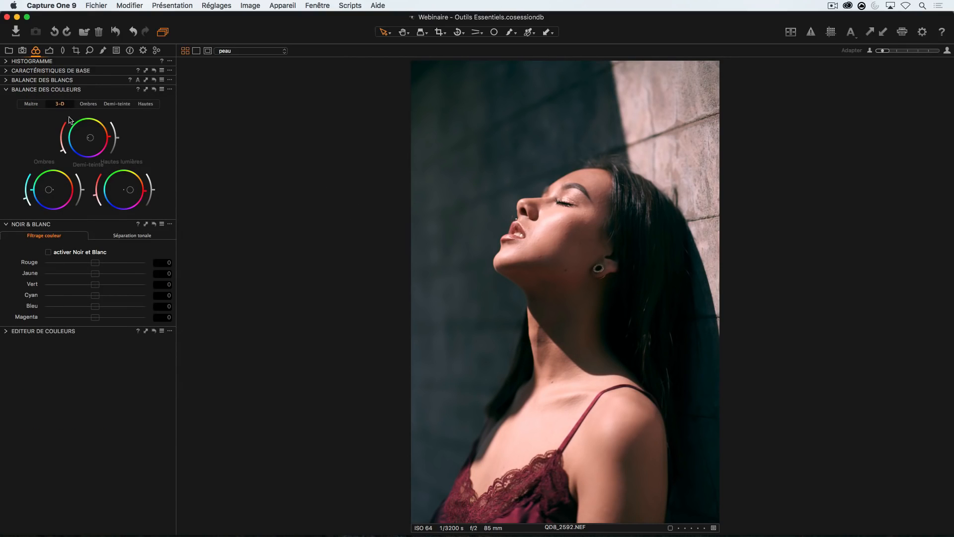
click(34, 105)
Step: Give the mountain hot tub photo a light red tint with the Master color wheel, and show its White Balance settings
key(super+alt+v)
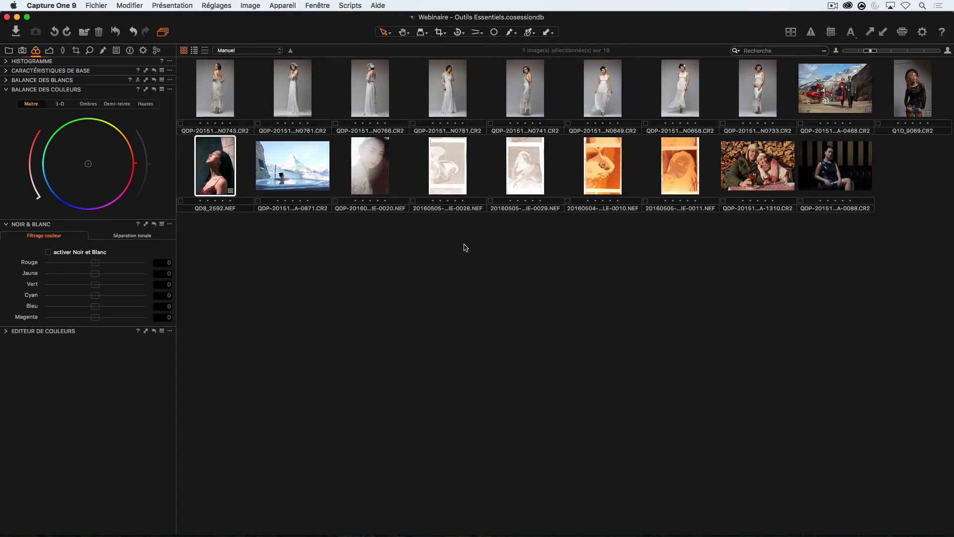
click(292, 159)
key(super+alt+v)
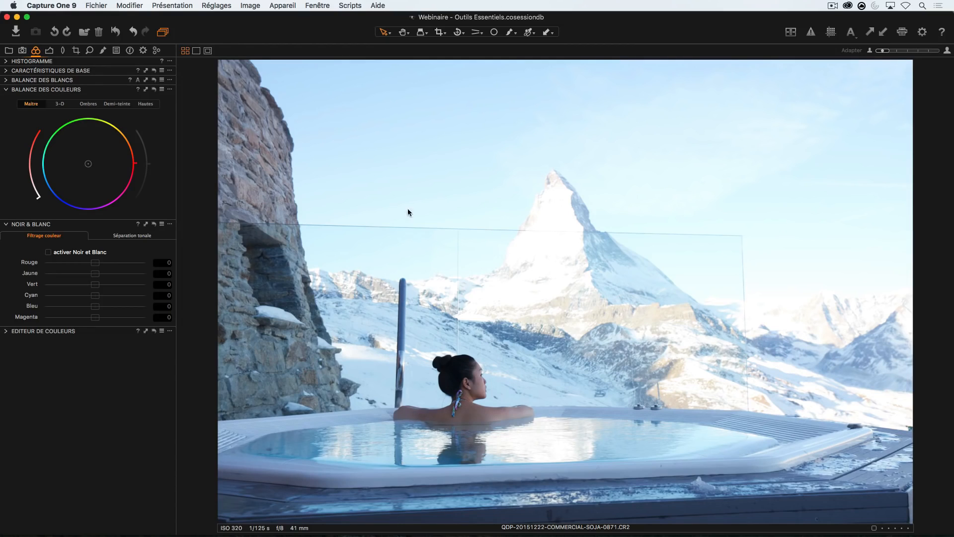
drag(89, 164, 106, 167)
drag(29, 177, 33, 182)
click(6, 80)
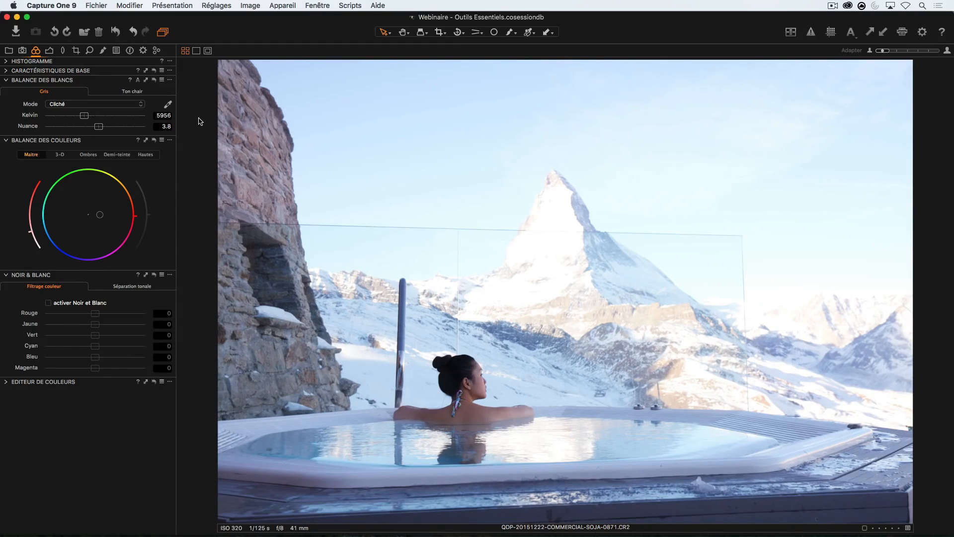
Step: Open the orange Kodak Portra 160 film negative with the portrait, and show its exposure tools
key(super+alt+v)
click(606, 169)
key(super+alt+v)
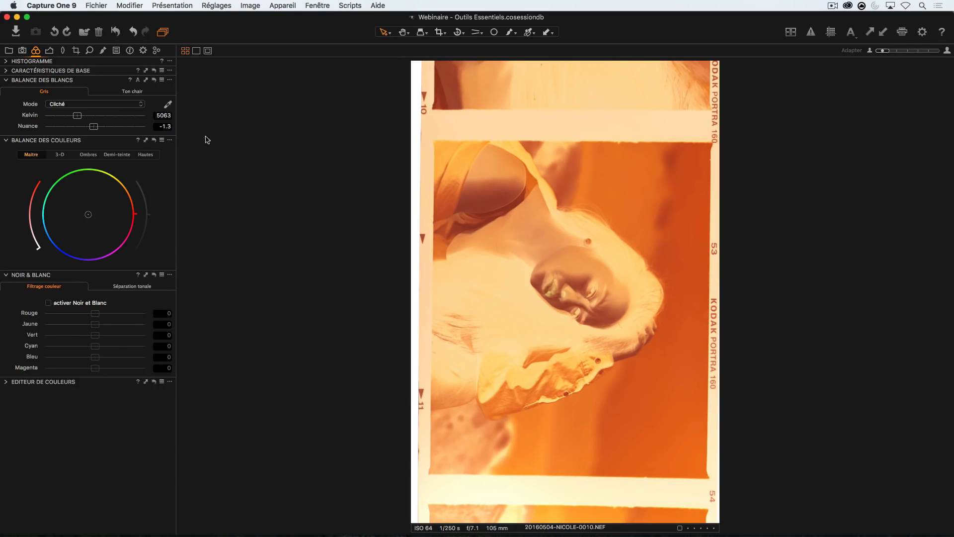
click(49, 50)
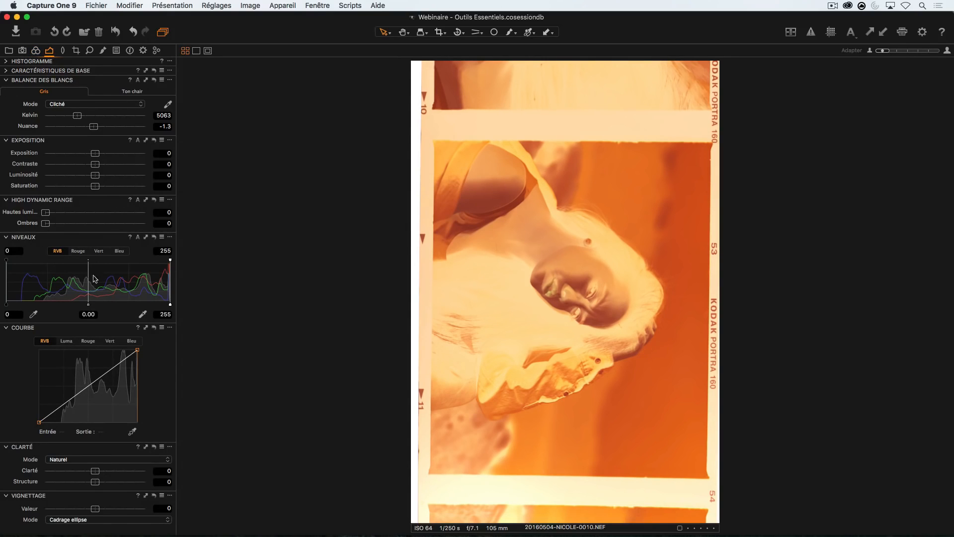
Step: Try to invert the film negative with the RGB curve, and return the curve to its straight diagonal
drag(39, 422, 40, 350)
mouse_move(137, 350)
mouse_down()
mouse_move(137, 422)
mouse_move(137, 350)
mouse_up()
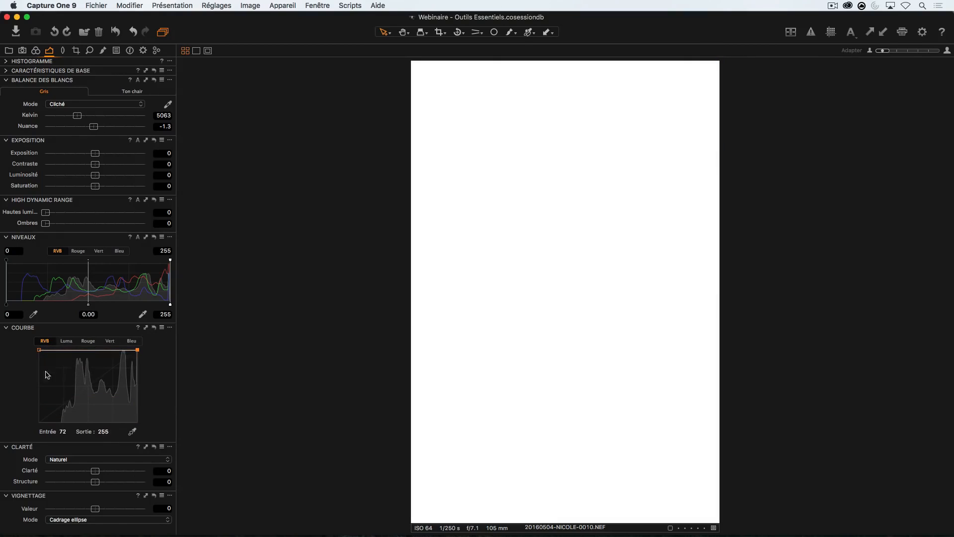
drag(37, 351, 27, 442)
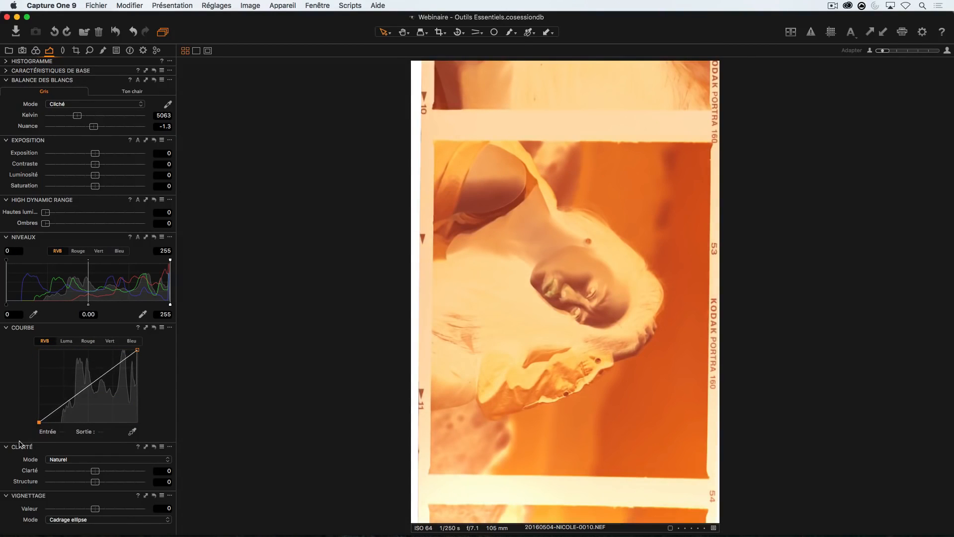
Step: Invert the film negative by swapping the RGB input levels, with the black point at 255 and the white point at 0
drag(170, 306, 43, 310)
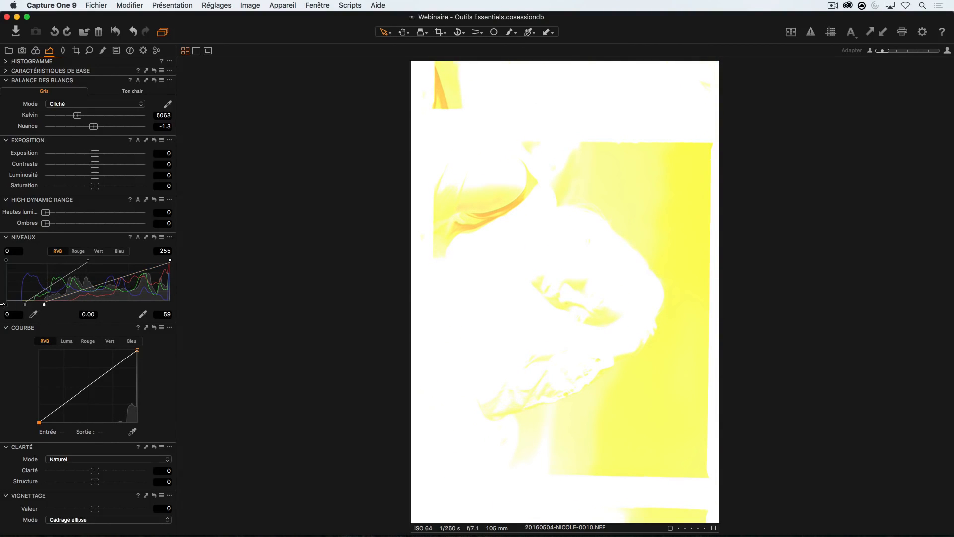
drag(5, 306, 217, 312)
drag(42, 305, 7, 305)
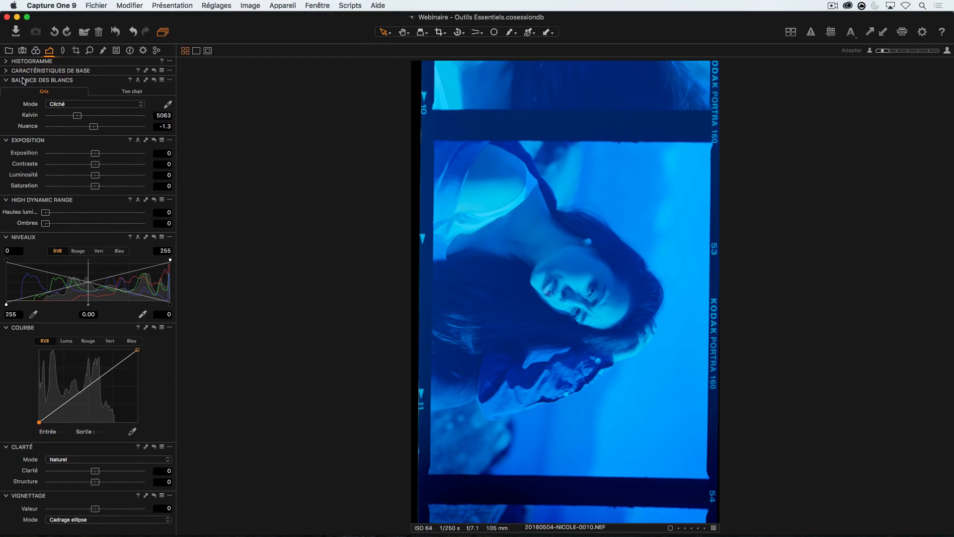
Step: Try neutralising the white balance from the film border, and then from the woman's face with the webinaire skin tone
click(167, 105)
click(719, 228)
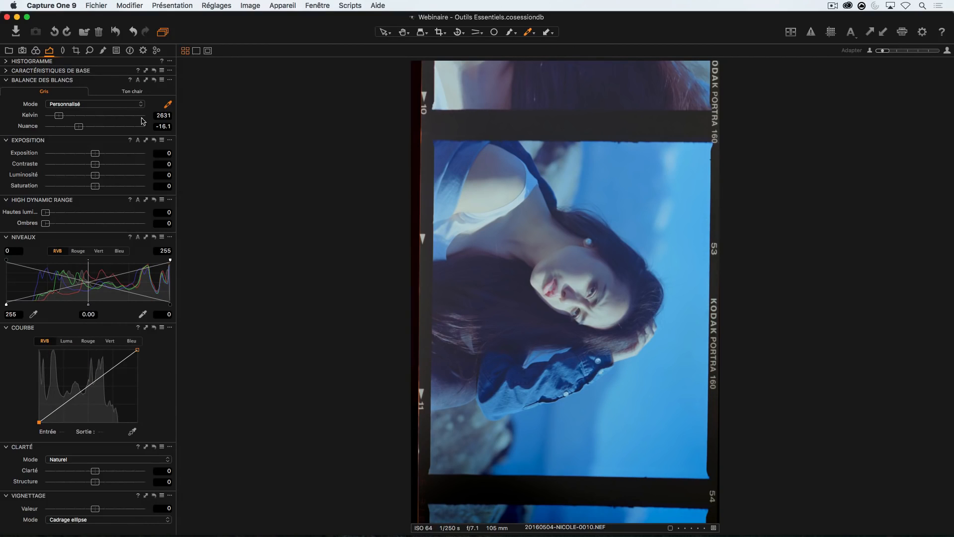
click(139, 92)
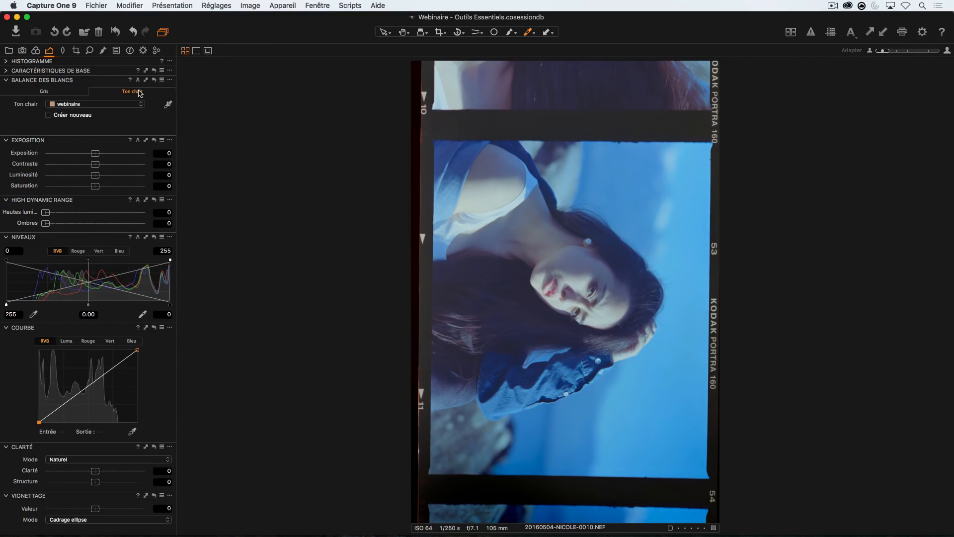
click(169, 108)
click(611, 318)
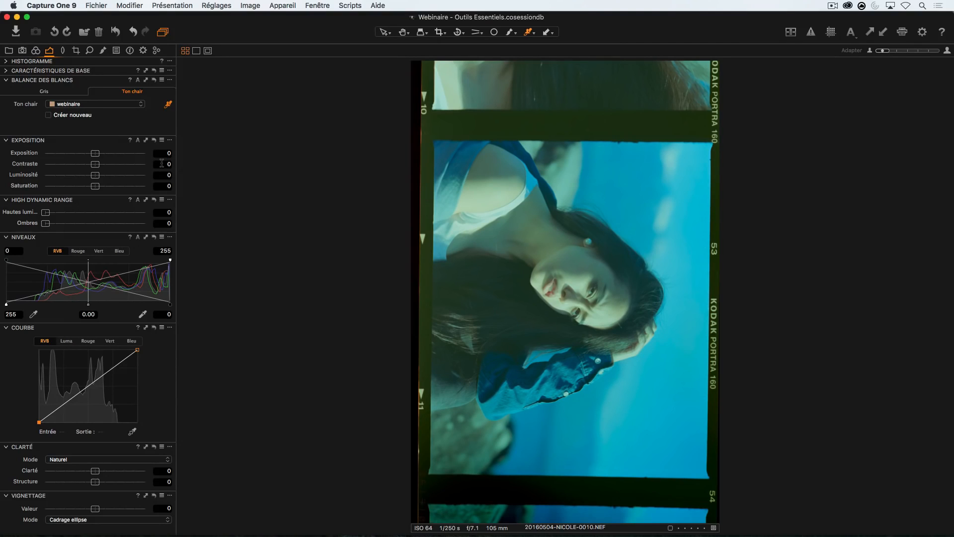
Step: Set the white balance manually to 1800 Kelvin with a tint of -22.5
click(52, 91)
click(156, 115)
text(1800)
key(Tab)
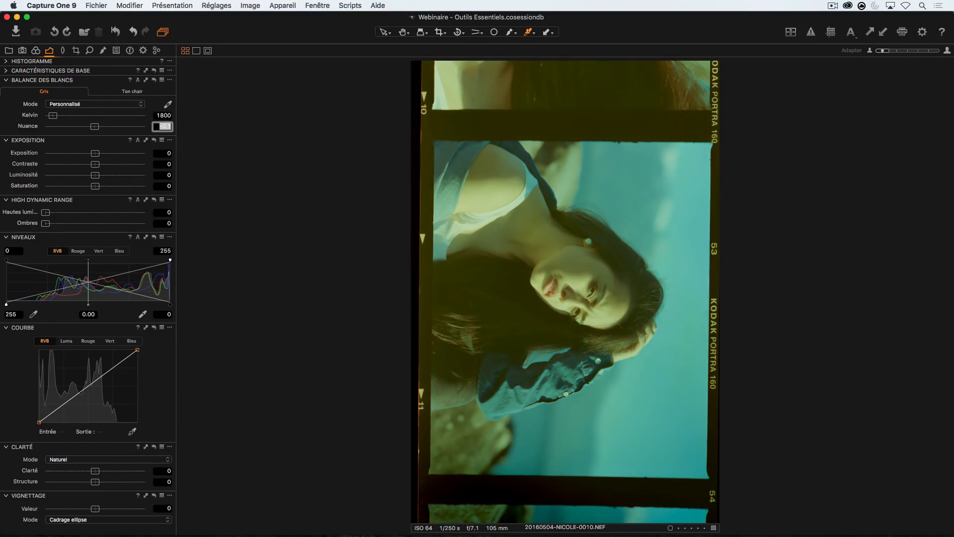
key(BackSpace)
text(-22.5)
key(Return)
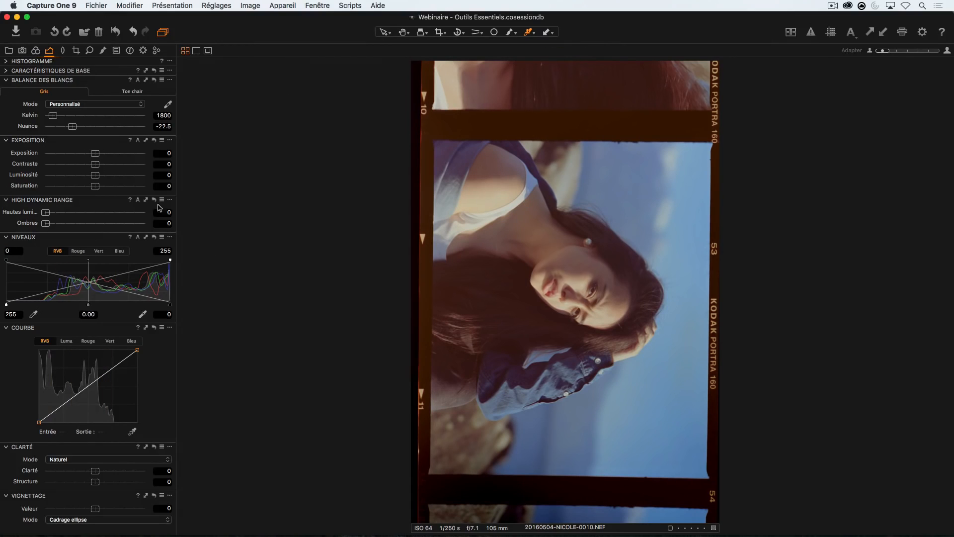
Step: Rotate the film frame 90 degrees to the left so the portrait stands upright
click(460, 33)
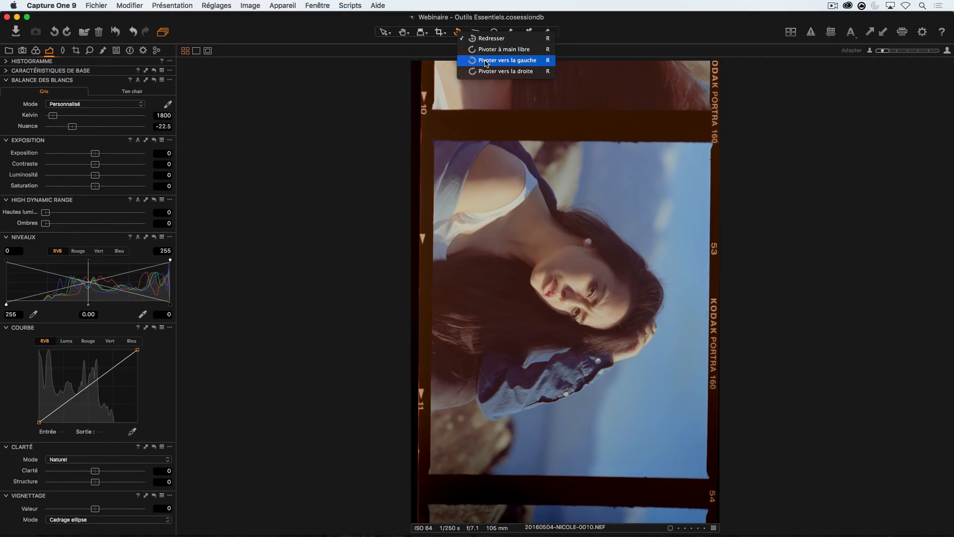
click(487, 61)
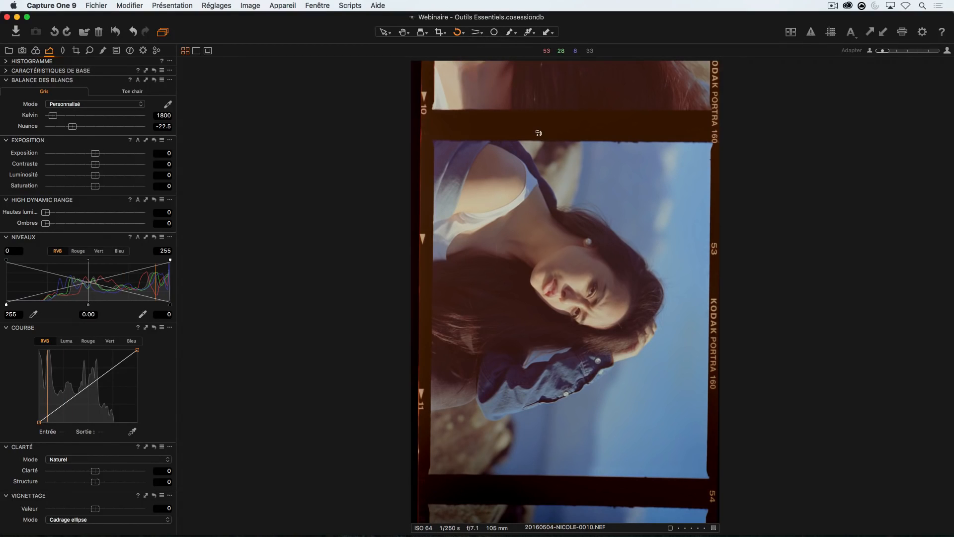
click(456, 34)
click(518, 169)
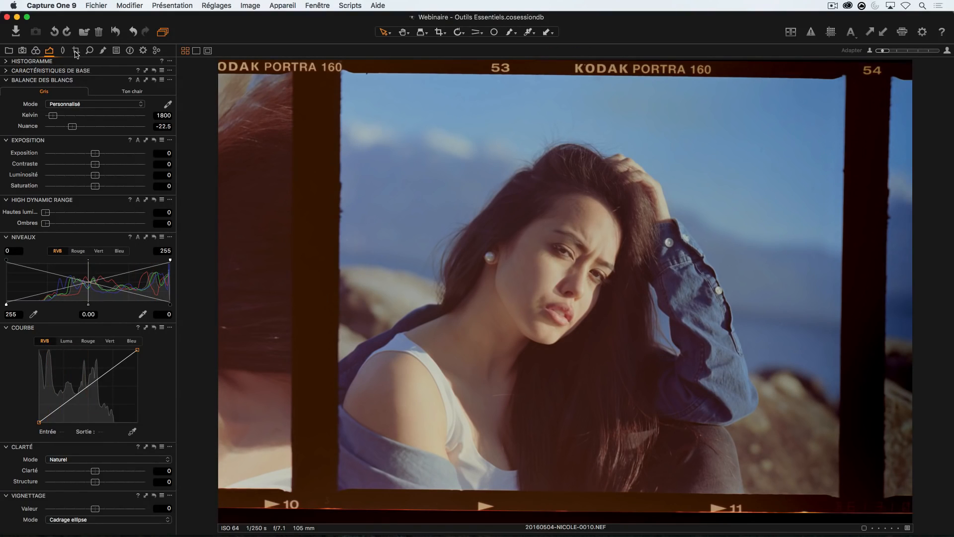
Step: Shift the Master color balance slightly towards warm orange after testing a cyan-blue tint
click(37, 50)
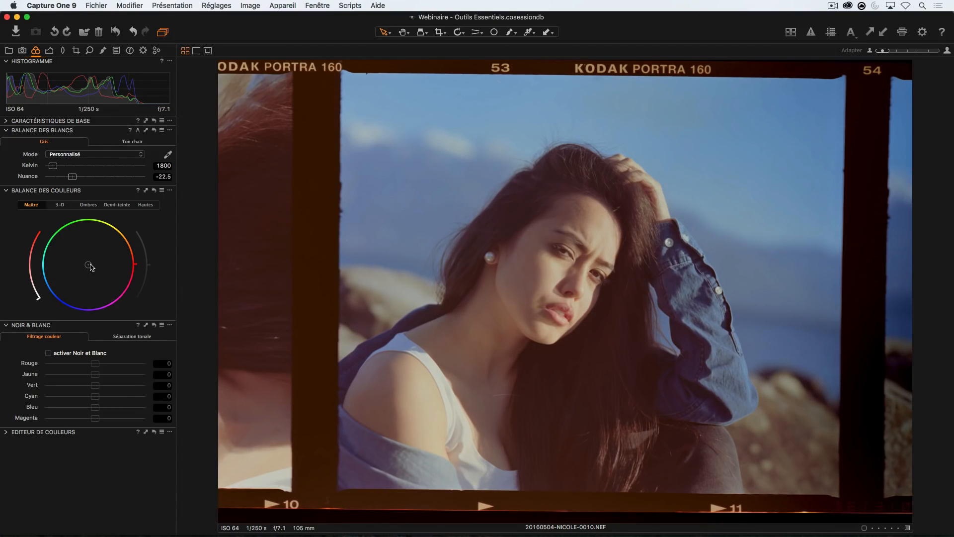
drag(91, 267, 76, 269)
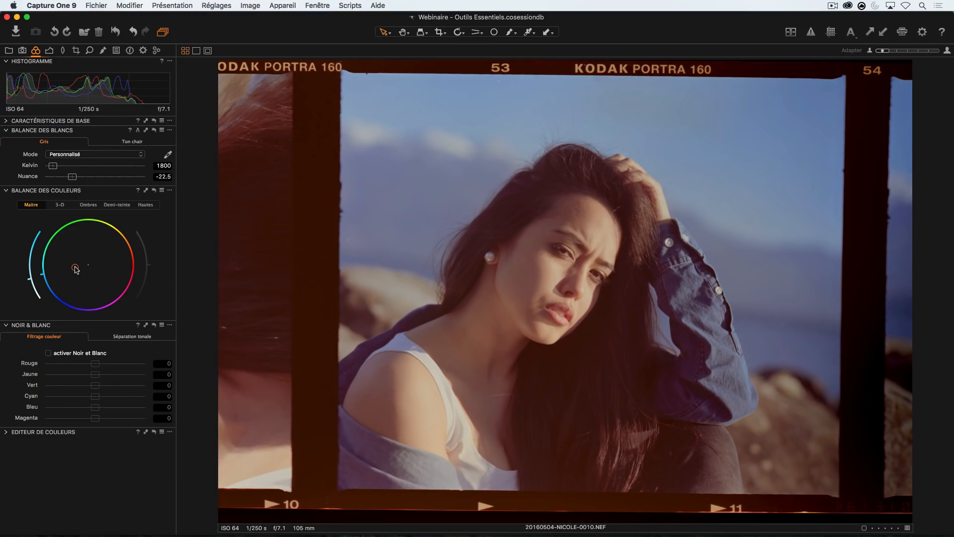
drag(76, 270, 102, 264)
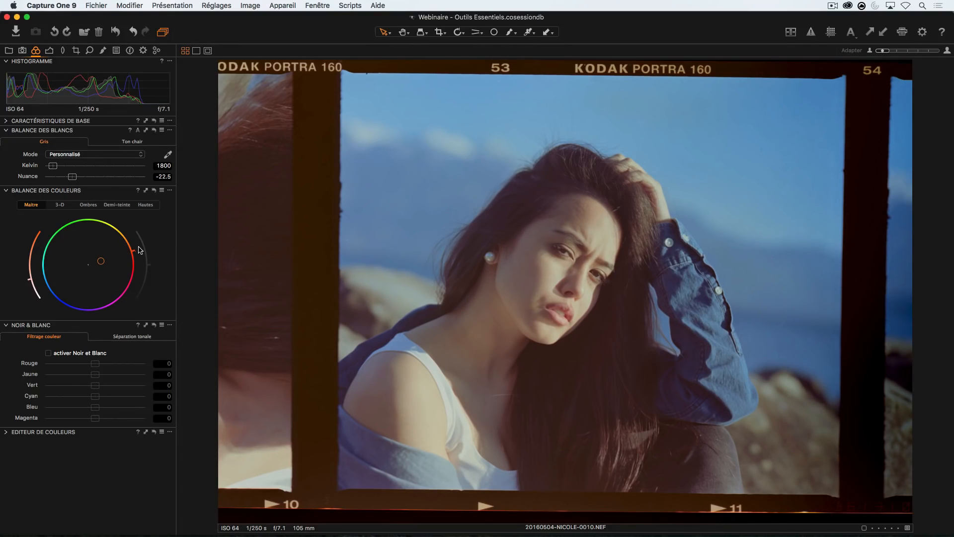
Step: Return to the exposure tools and collapse Exposure, White Balance, Base Characteristics, Levels and High Dynamic Range, leaving the Curve tool open
click(49, 50)
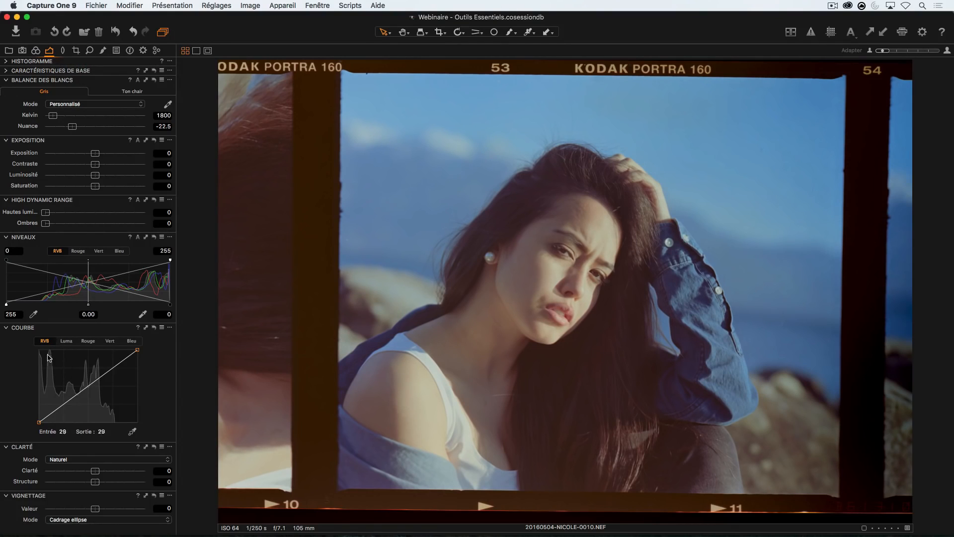
click(6, 140)
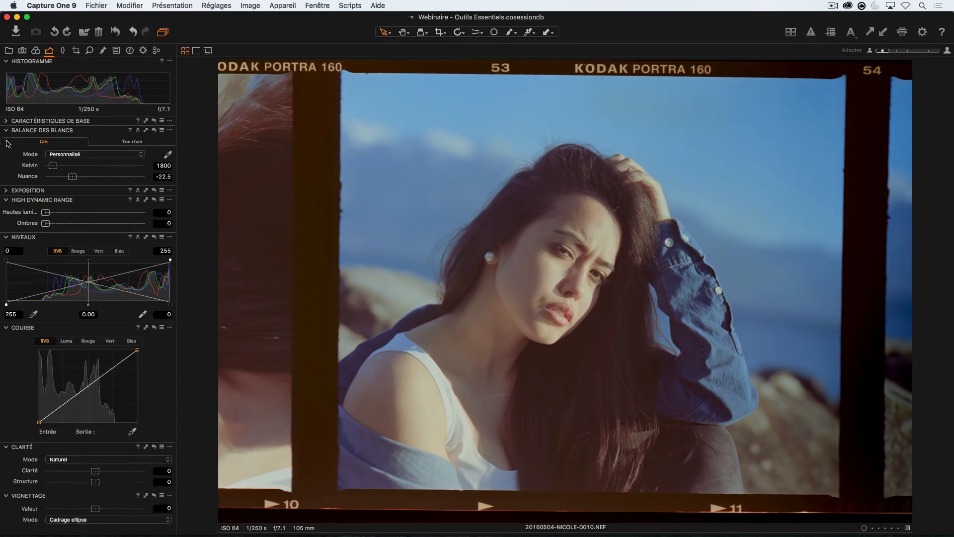
click(6, 130)
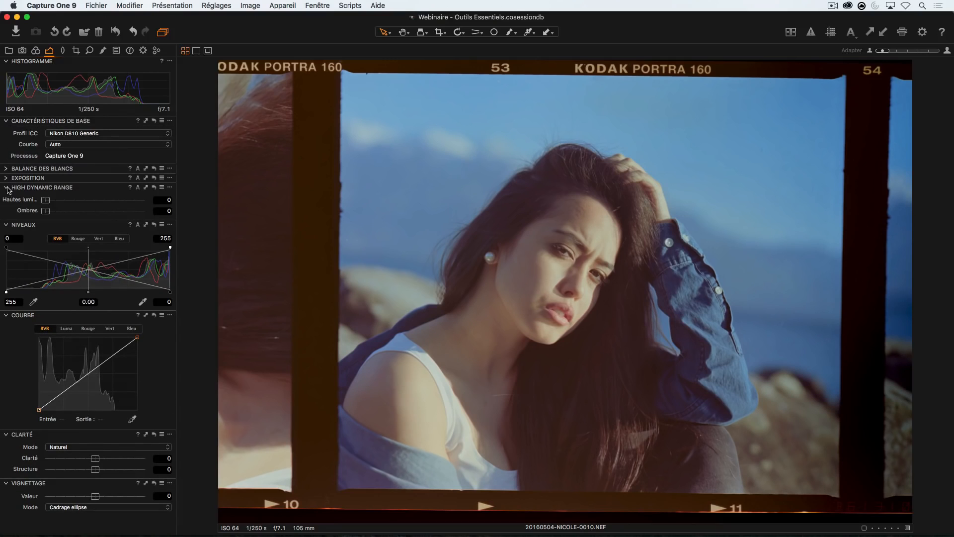
click(7, 121)
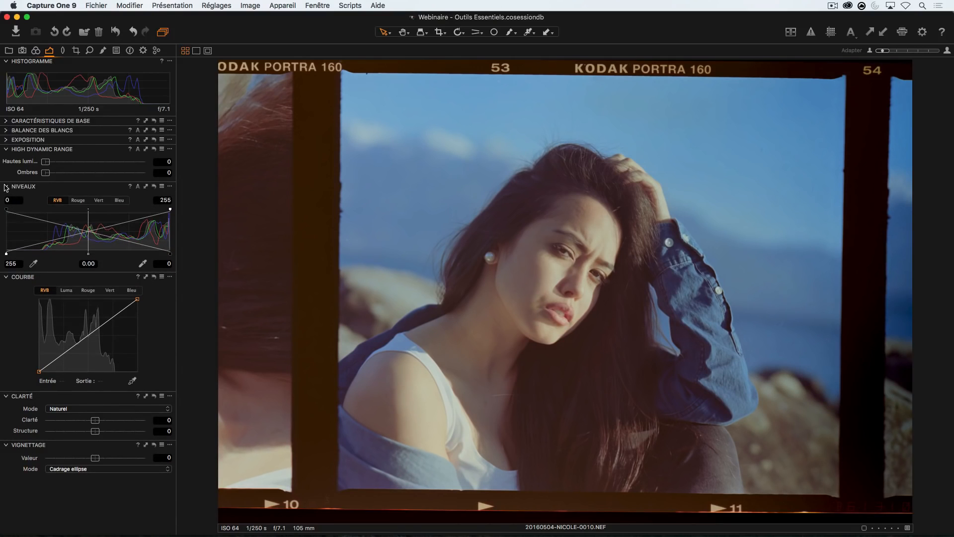
click(6, 186)
click(6, 149)
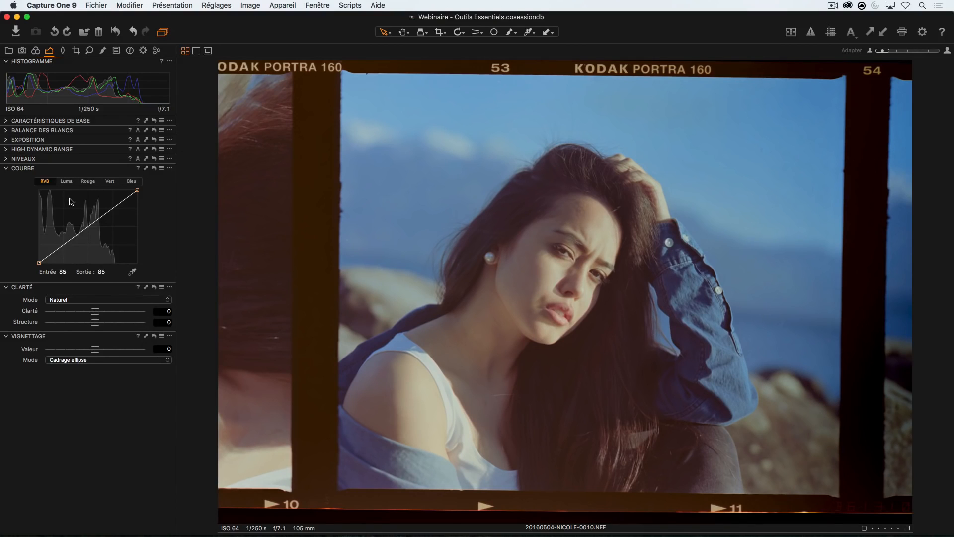
Step: Try bending the red, green and blue channel curves individually, and remove the added points again
click(66, 182)
click(90, 182)
click(107, 183)
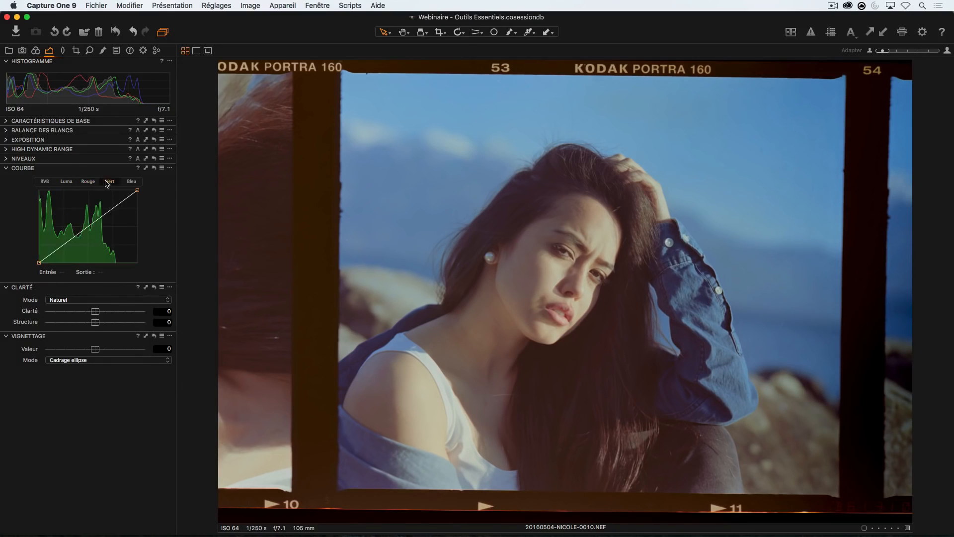
click(88, 182)
click(89, 228)
drag(89, 229, 214, 362)
click(110, 181)
drag(92, 225, 99, 163)
click(131, 181)
drag(92, 233, 85, 154)
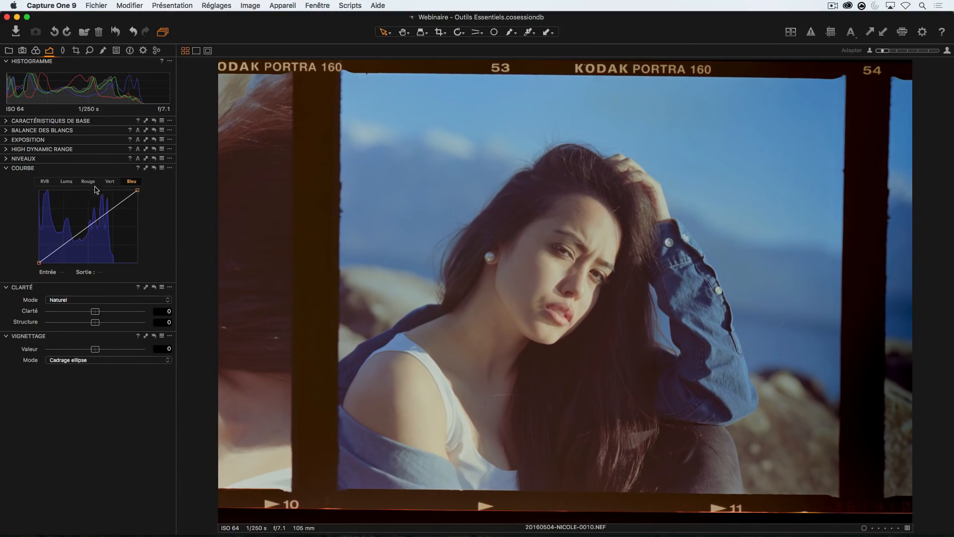
Step: Add contrast with a gentle S-curve on the Luma channel, and raise the Saturation to 20
click(66, 182)
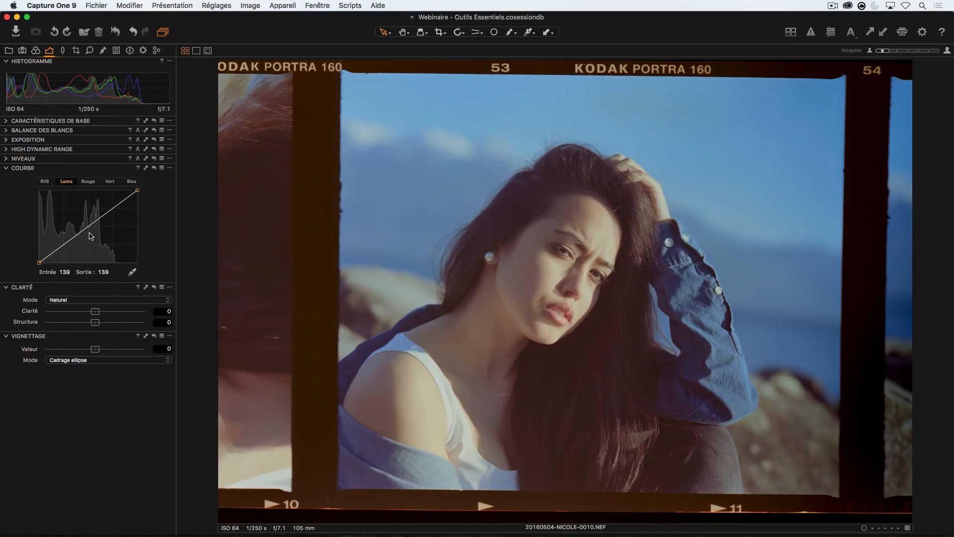
drag(62, 246, 64, 253)
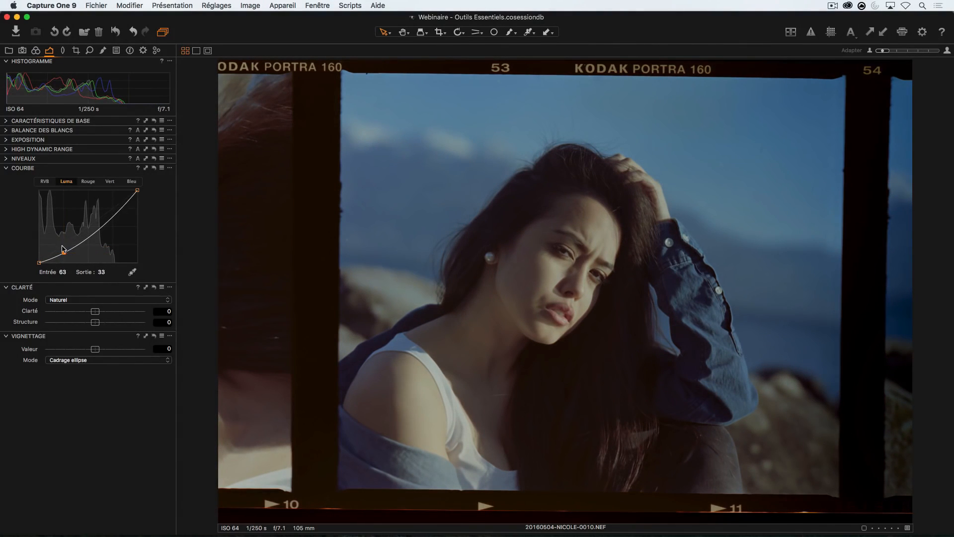
drag(120, 211, 118, 200)
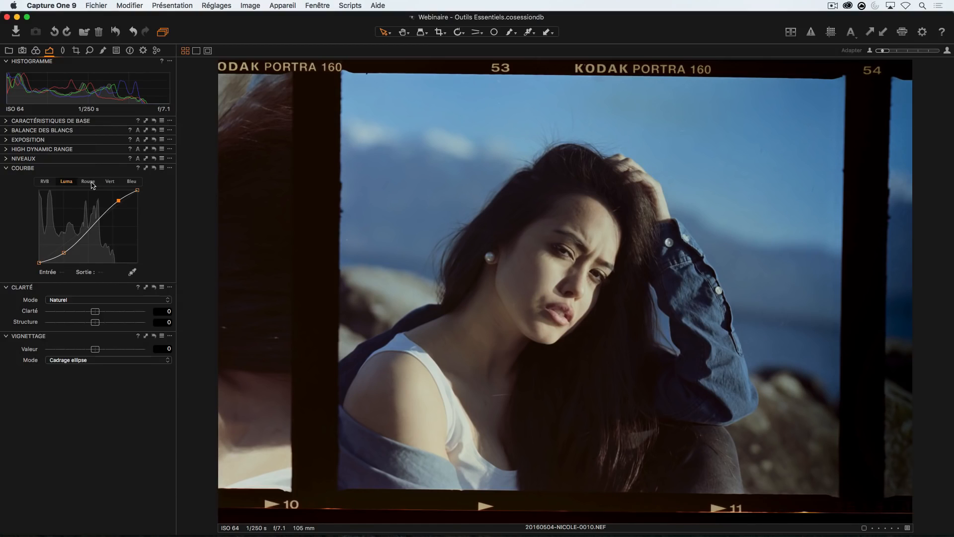
click(7, 140)
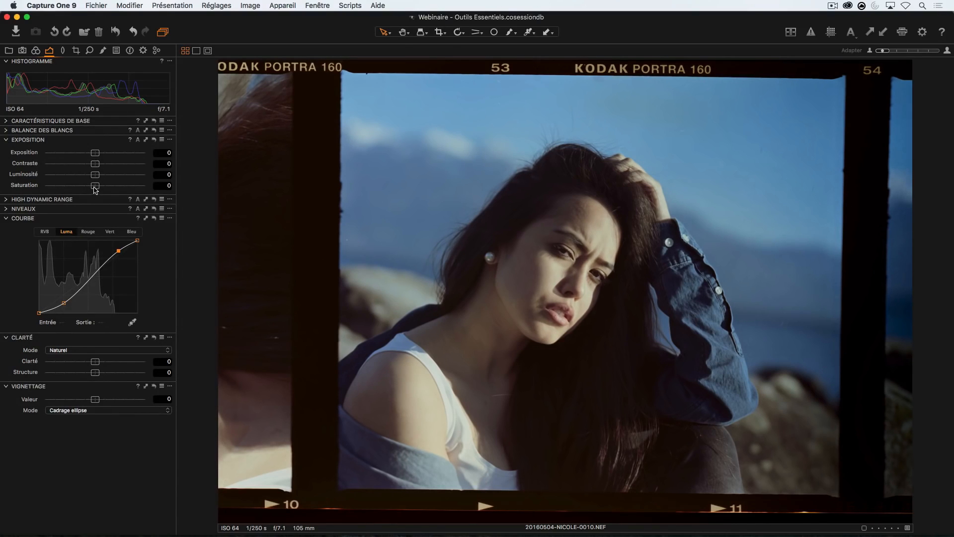
drag(95, 188, 108, 190)
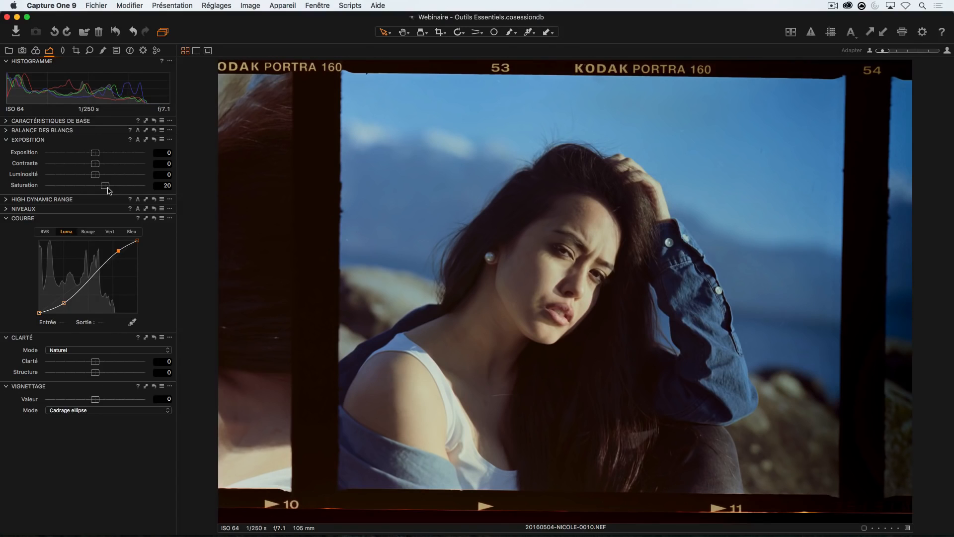
Step: Reset the Curve tool with the RGB channel shown, and return the Saturation to 0
click(48, 233)
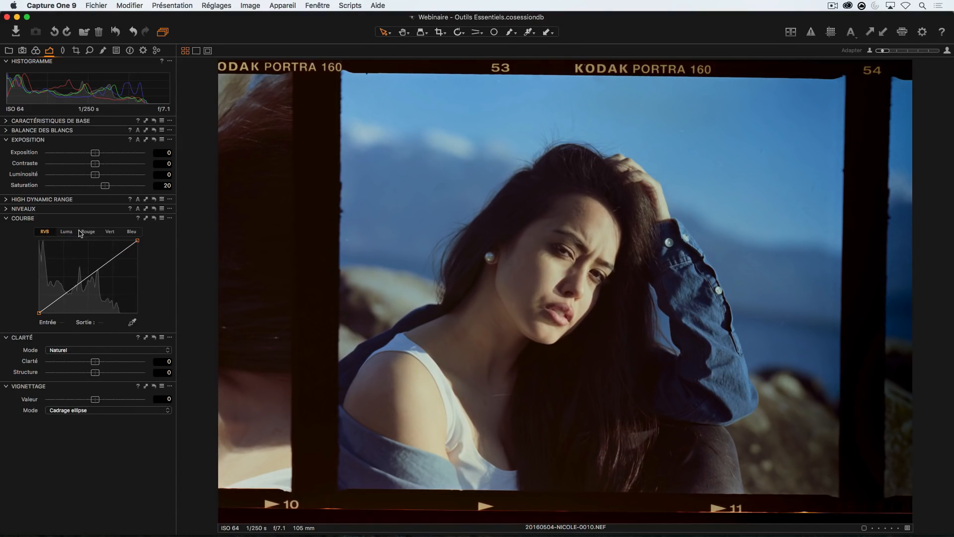
click(155, 219)
drag(105, 186, 103, 185)
double_click(104, 186)
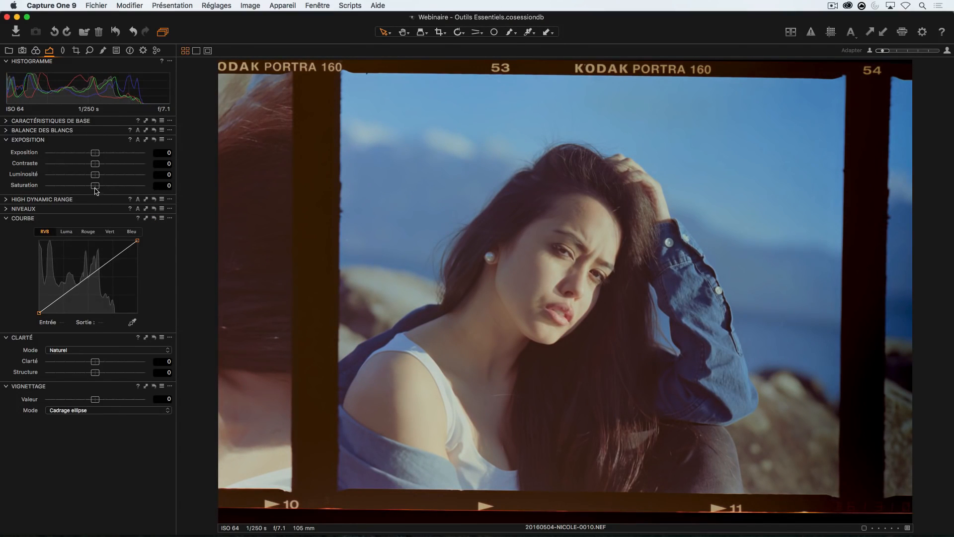
Step: Shape an S-curve on the RGB channel by lowering the shadows and lifting the highlights, and reduce the Saturation to -11
drag(65, 294, 66, 305)
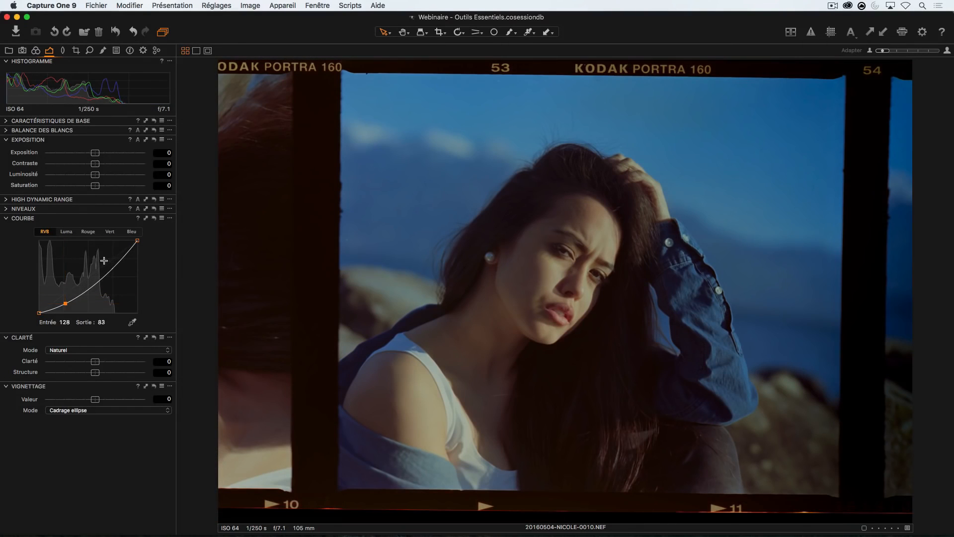
drag(109, 265, 113, 254)
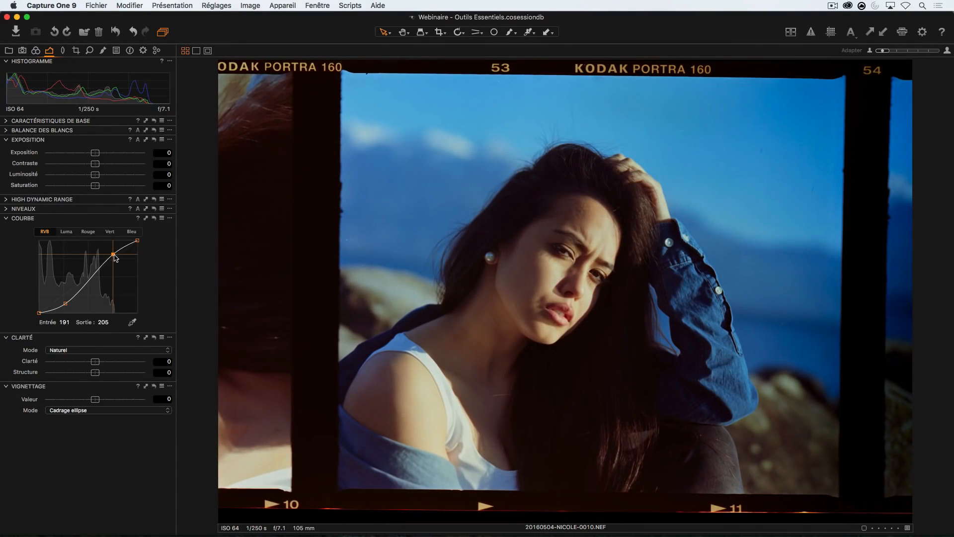
drag(95, 187, 89, 186)
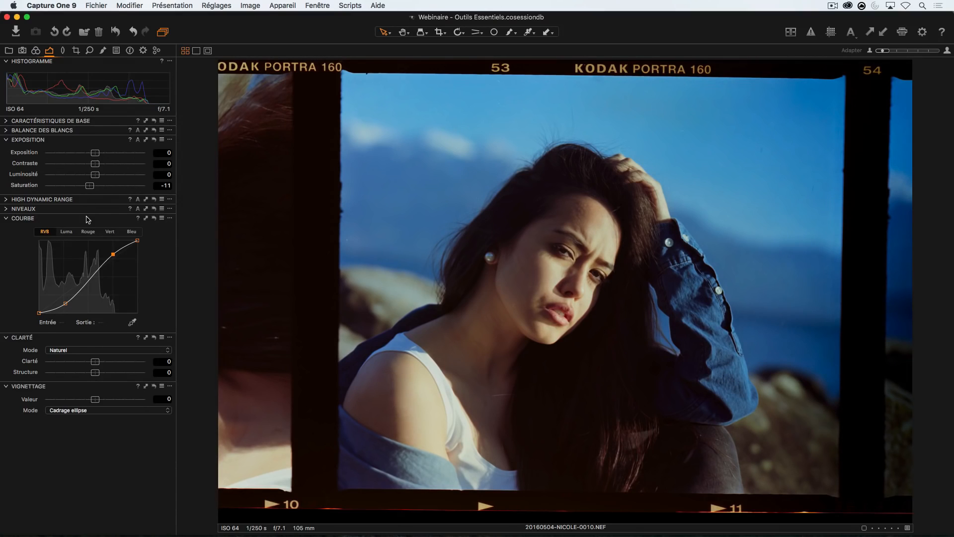
Step: Add a shadow point and a highlight point to the red channel curve, keeping both close to the diagonal
click(88, 233)
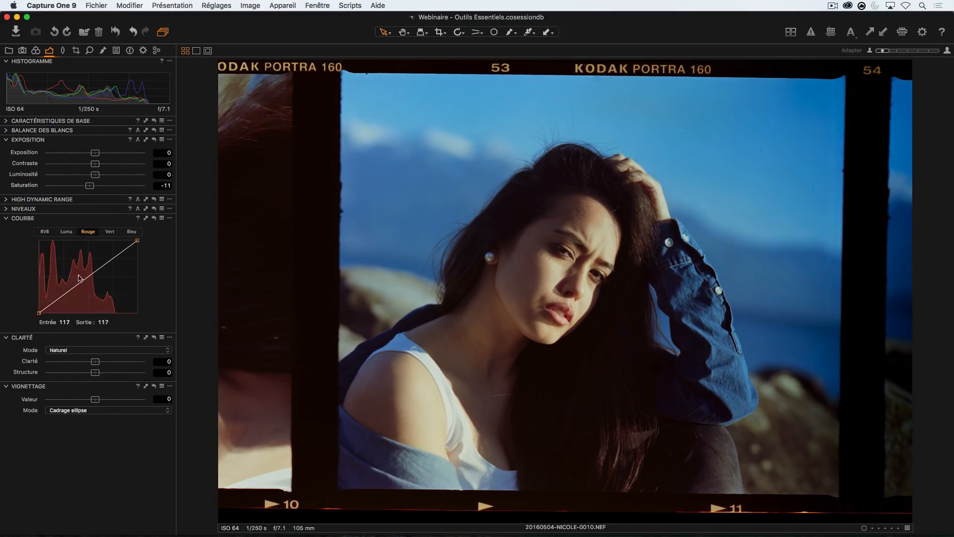
click(63, 295)
drag(63, 295, 60, 296)
drag(117, 255, 119, 253)
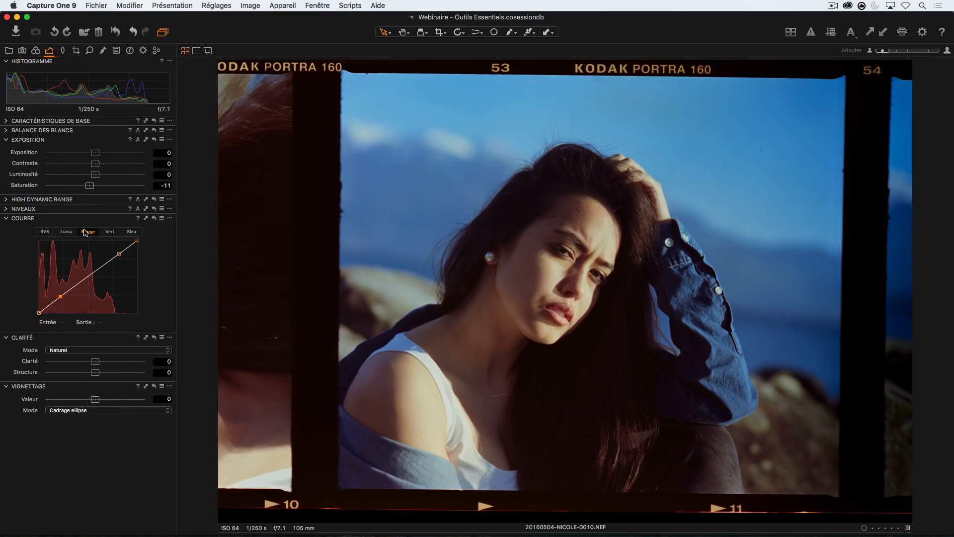
Step: Select the red range in the basic Color Editor and turn on the view of the selected color range
click(37, 51)
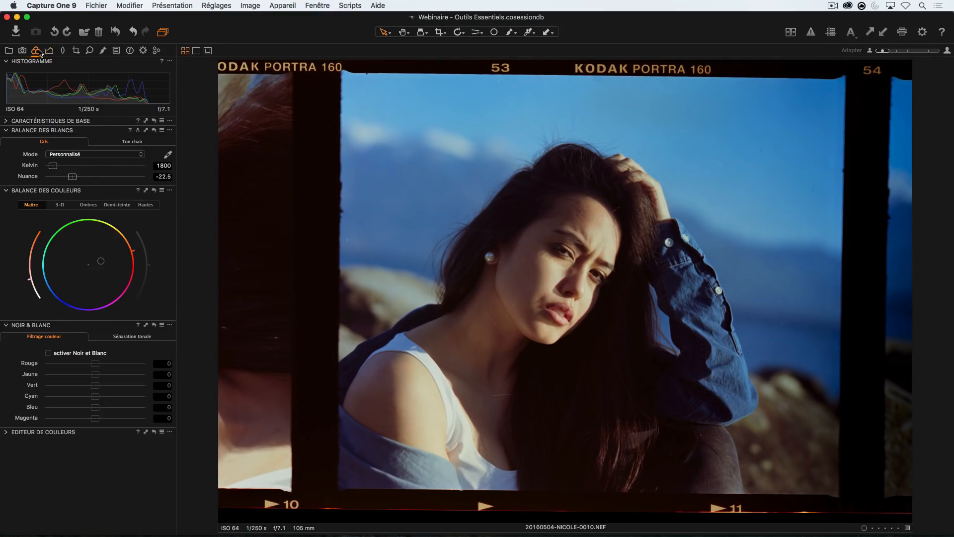
click(8, 432)
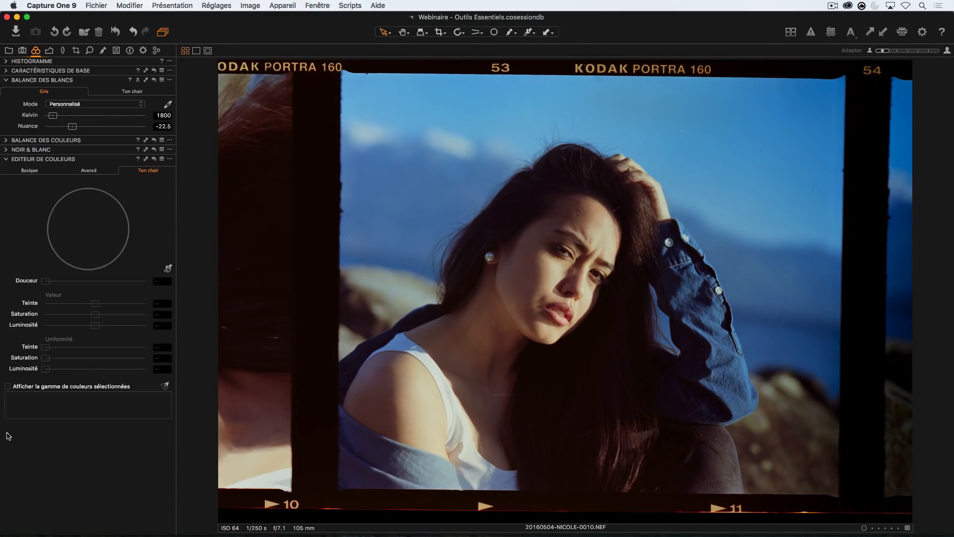
click(41, 171)
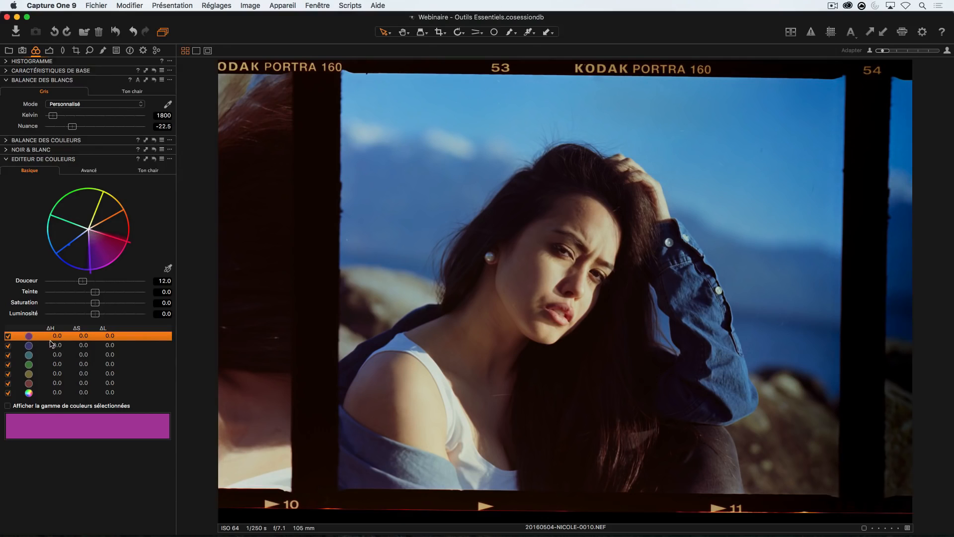
click(56, 383)
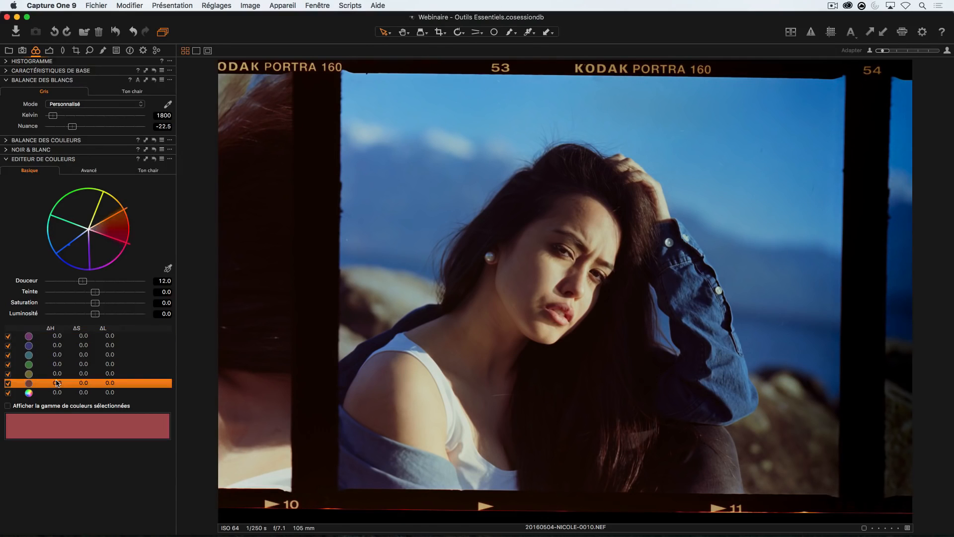
click(8, 406)
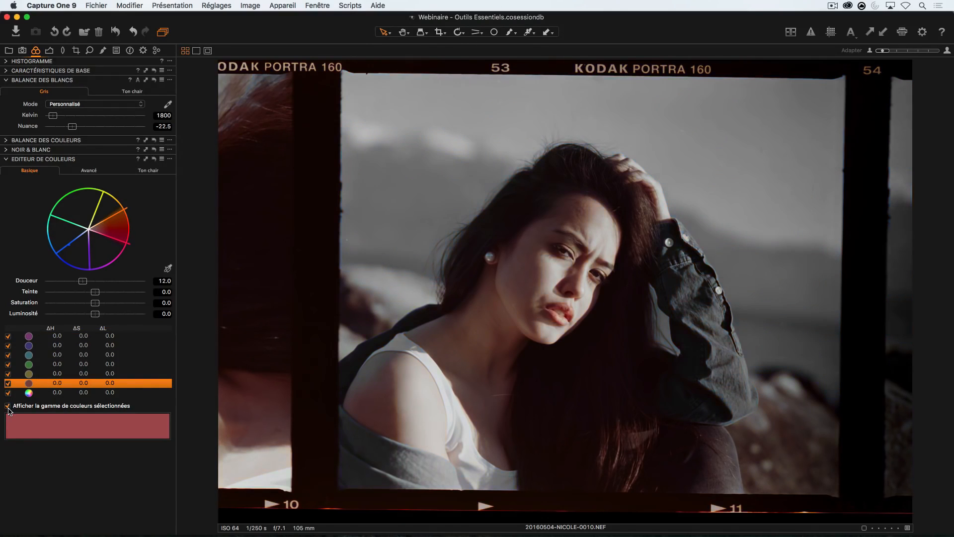
Step: Turn off the selected color range view, set the reds to Saturation -7.9 and Luminosity 0.5, and the greens to -7.9 and 0.8
click(37, 408)
drag(96, 304, 99, 317)
click(71, 365)
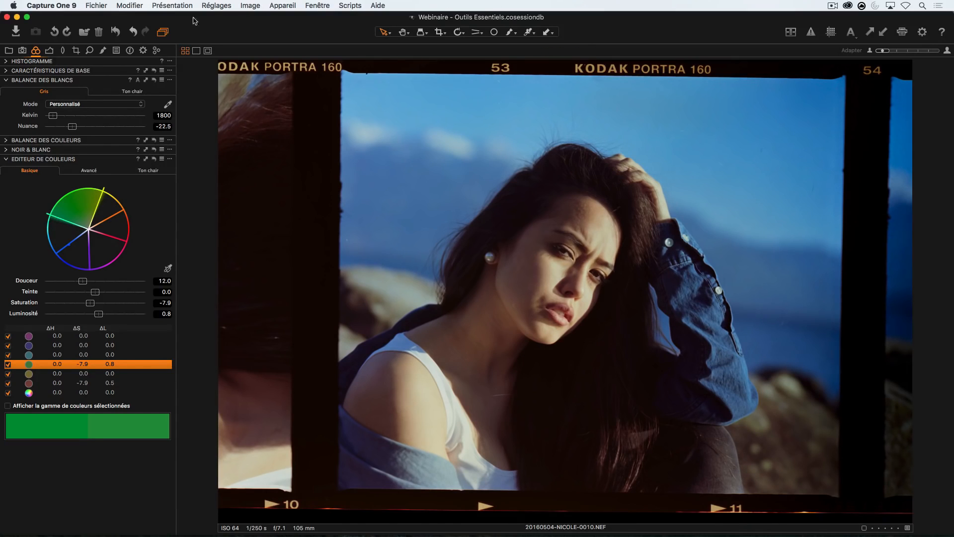
Step: Save the negative's adjustments as a new user style named Portra 2, reviewing which adjustments it includes
click(117, 51)
click(36, 50)
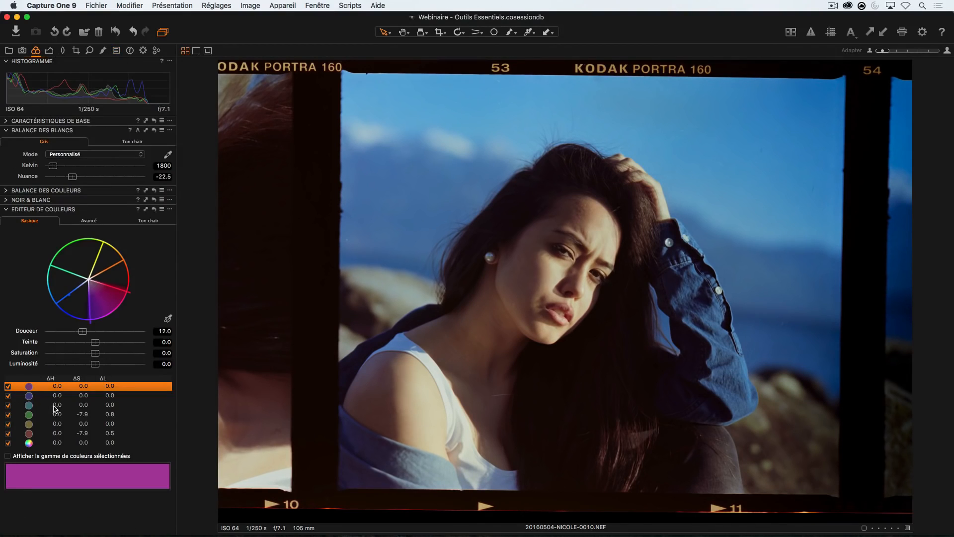
click(50, 50)
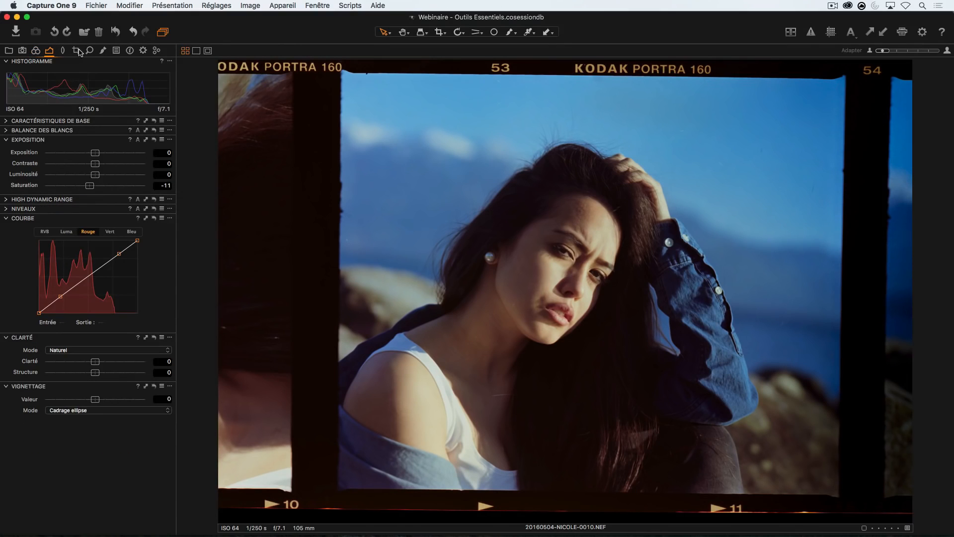
click(115, 52)
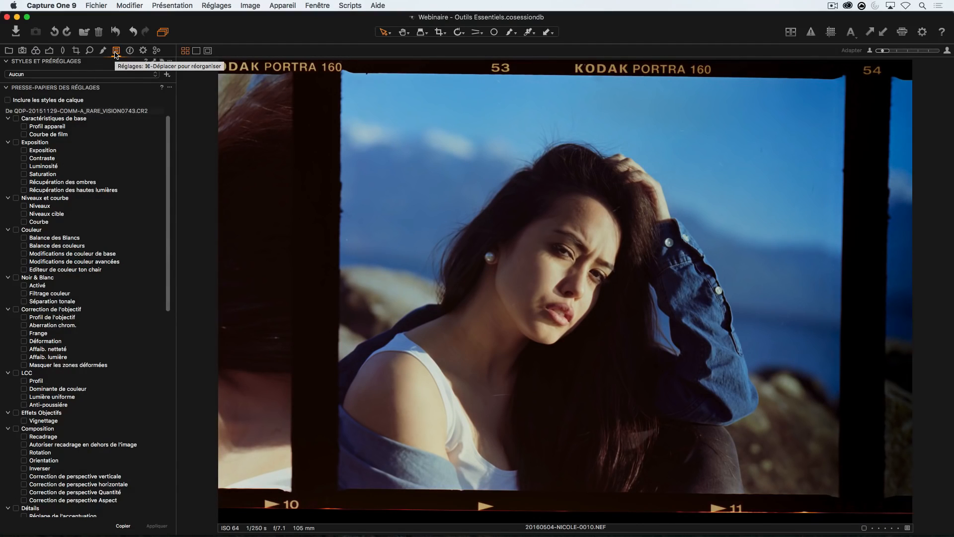
click(167, 75)
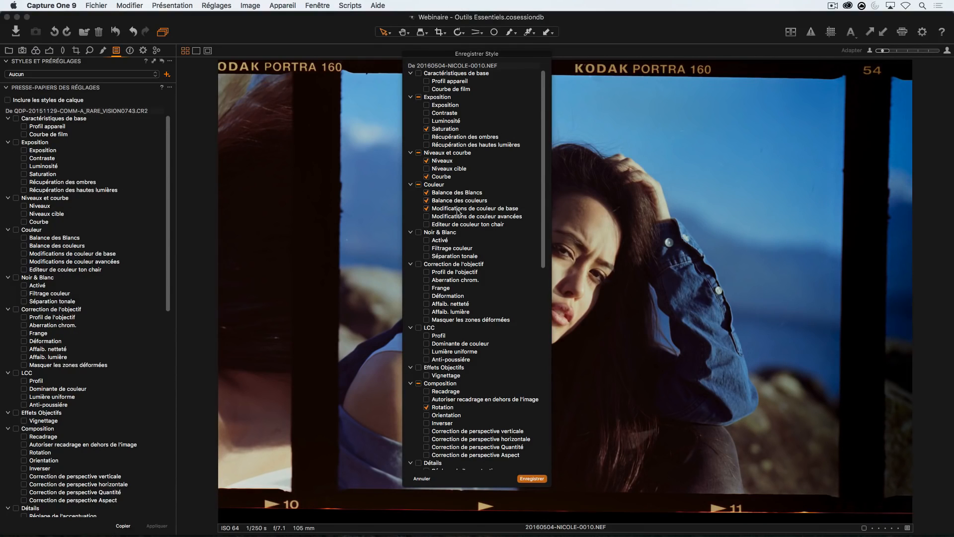
click(459, 381)
scroll(459, 383, down, 6)
scroll(457, 387, down, 10)
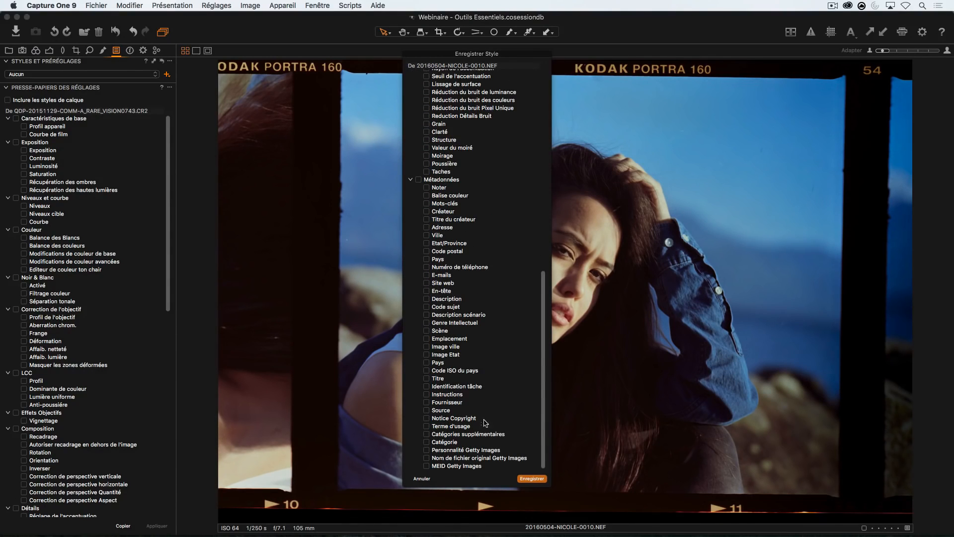
click(532, 478)
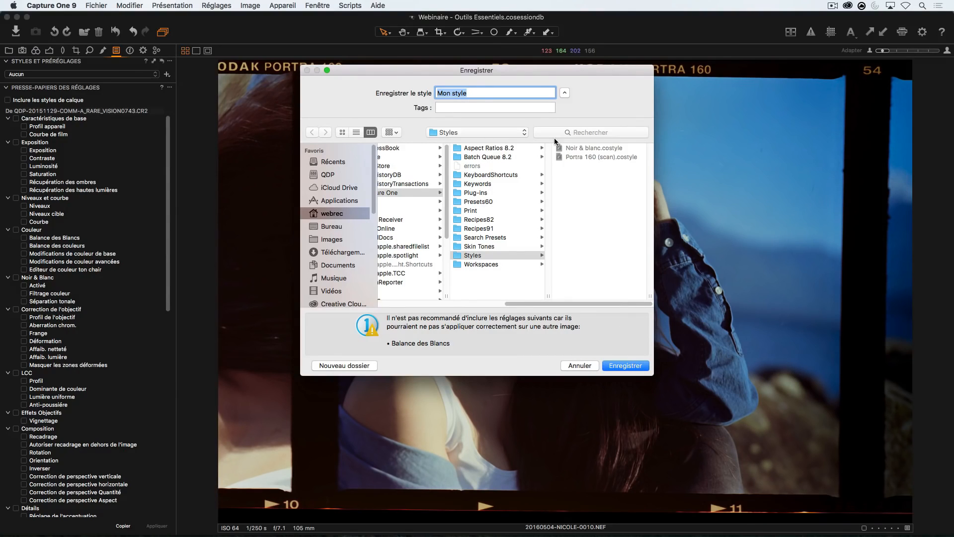
text(Portra 2)
key(Return)
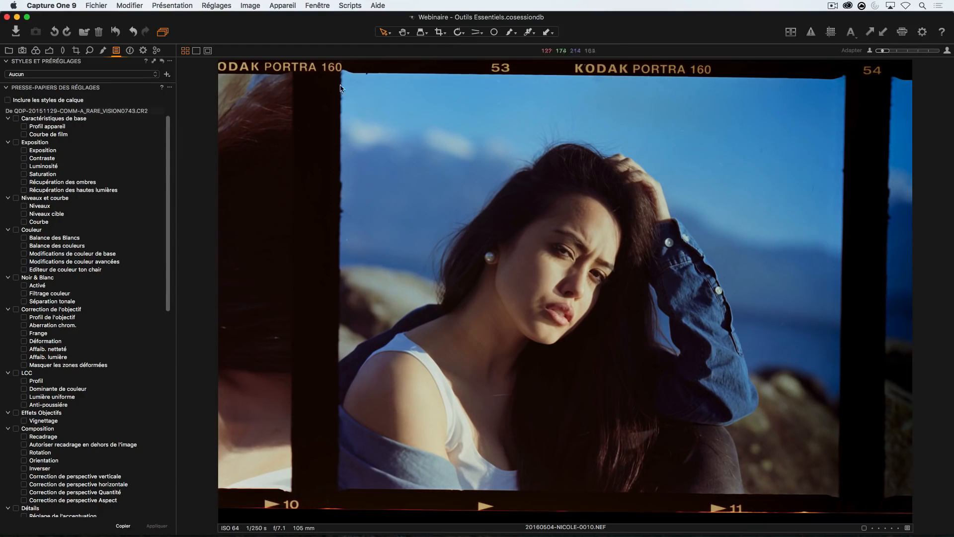
Step: Try the Portra 2 user style on the current photo
click(143, 75)
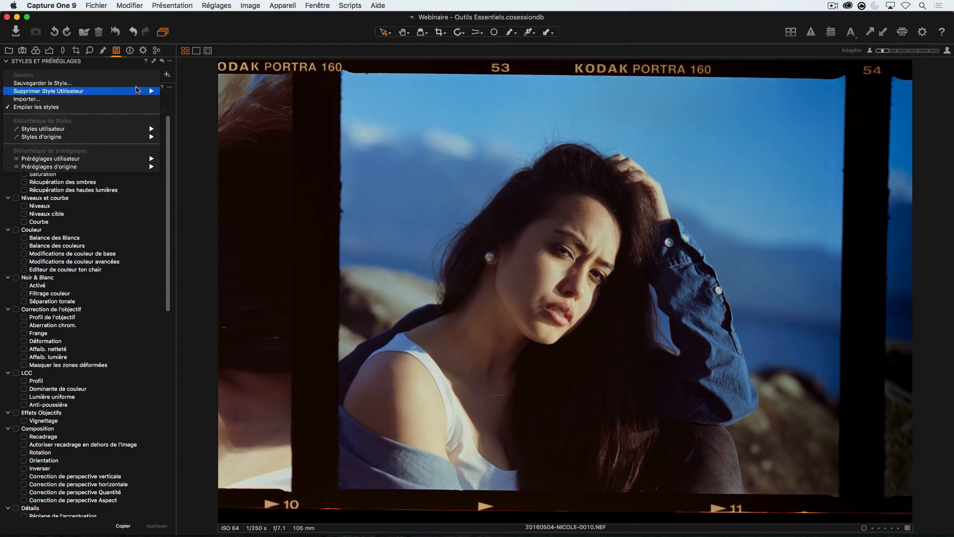
mouse_move(128, 133)
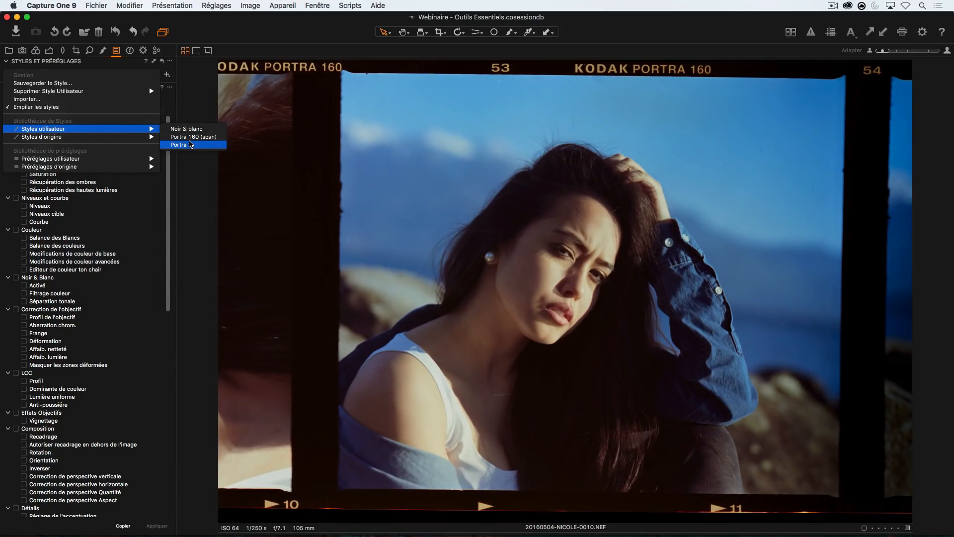
click(190, 144)
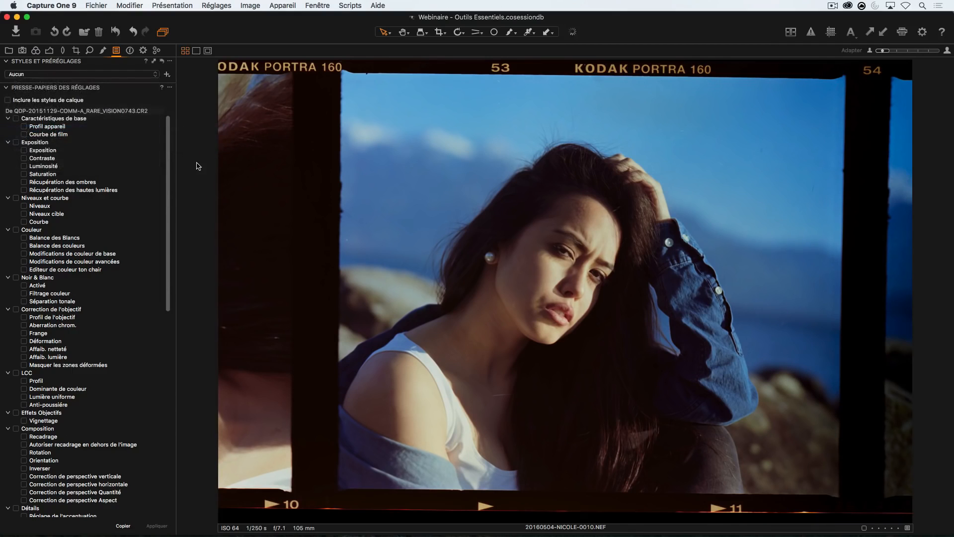
Step: Open the uninverted vertical Kodak Portra 160 portrait negative from the thumbnails and apply the Portra 2 user style to it
key(alt+super+v)
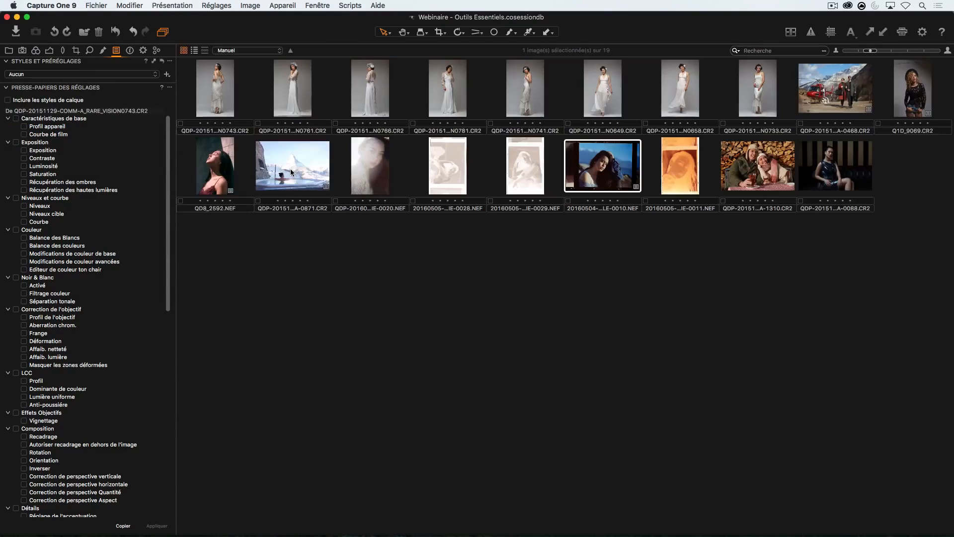
click(682, 181)
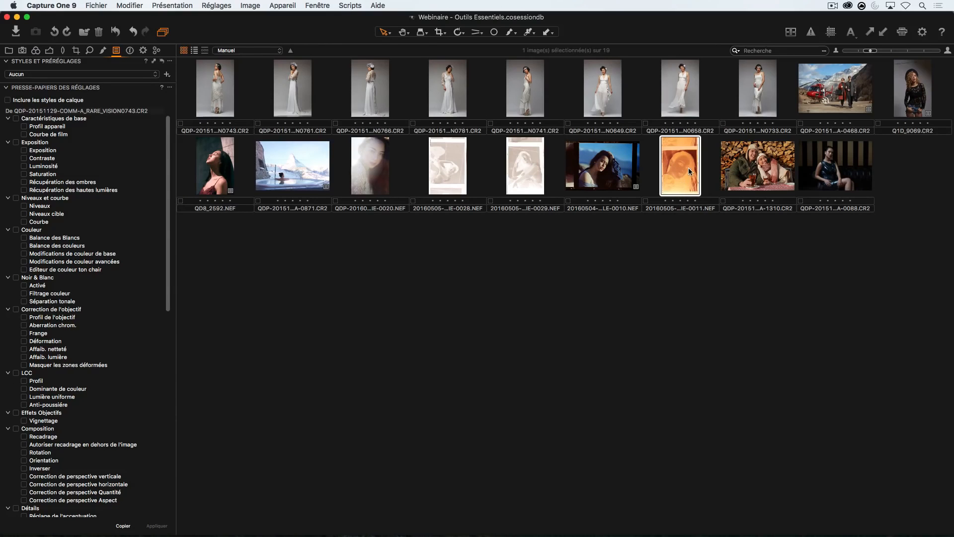
key(alt+super+v)
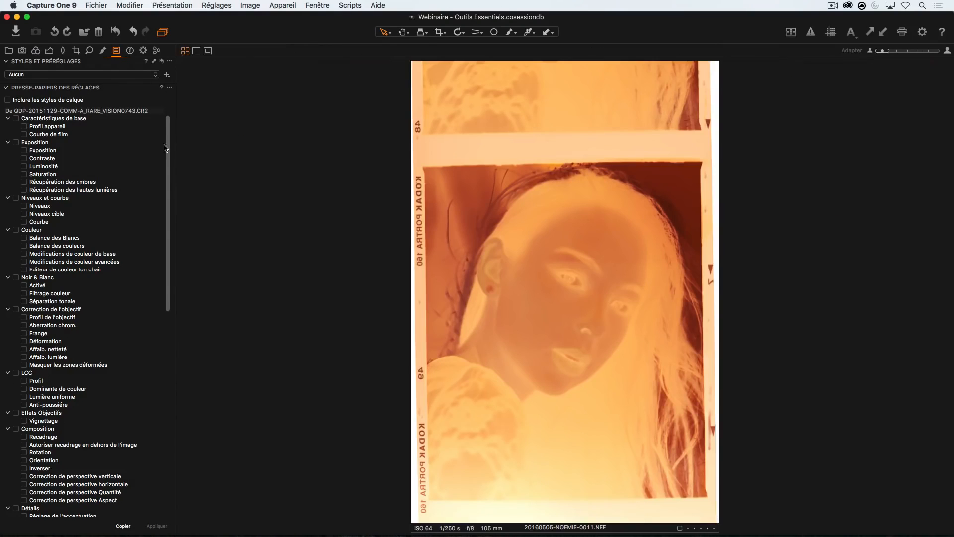
click(68, 74)
mouse_move(83, 129)
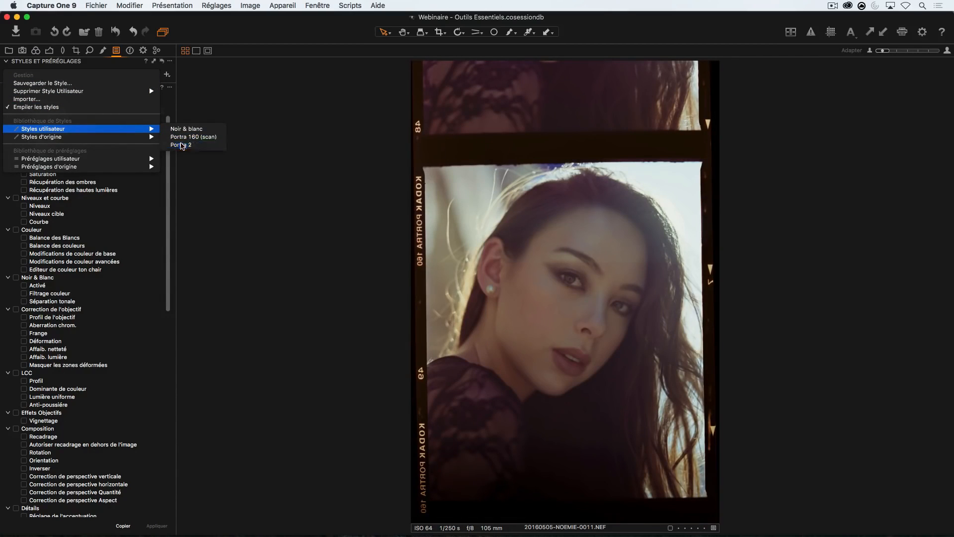
click(182, 145)
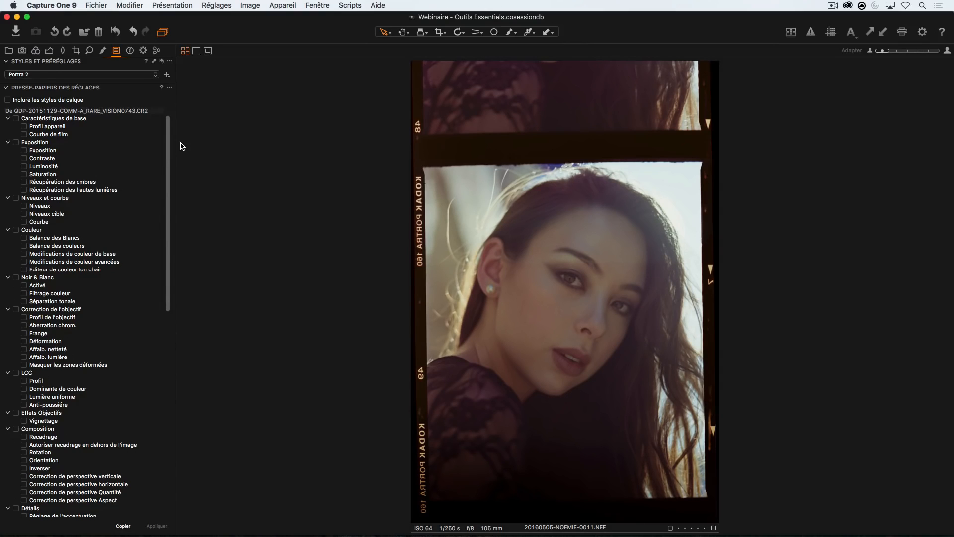
Step: Return to the thumbnails, select the inverted landscape-format film portrait and toggle style stacking
key(alt+super+v)
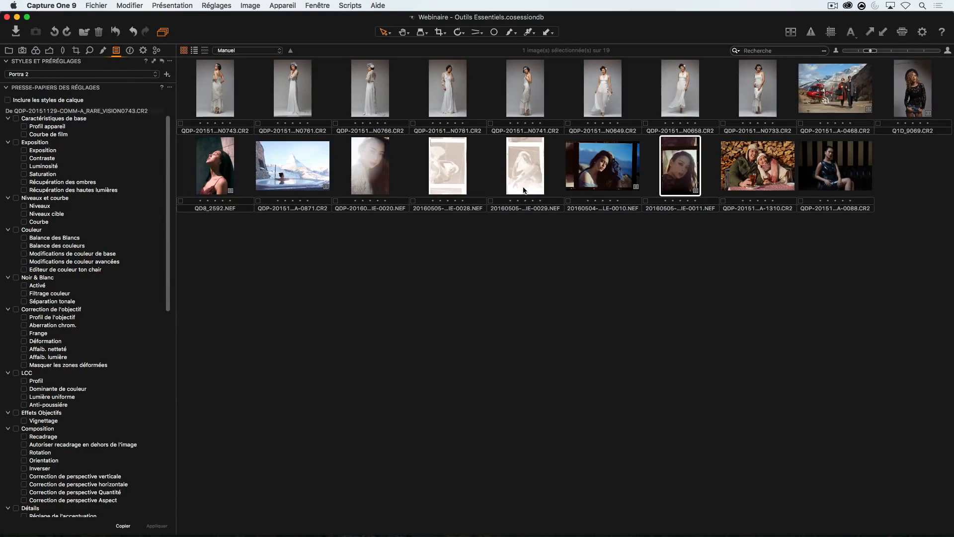
click(654, 166)
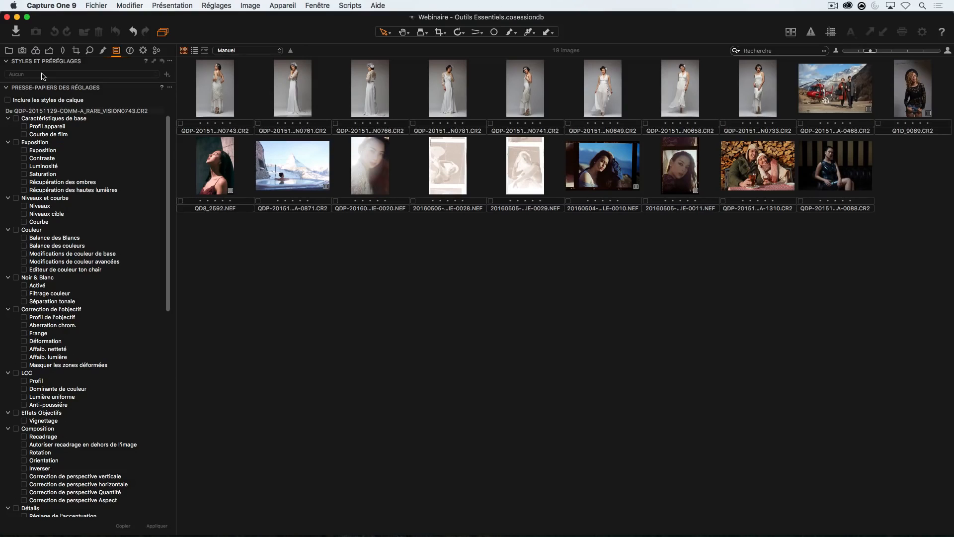
click(616, 174)
click(82, 74)
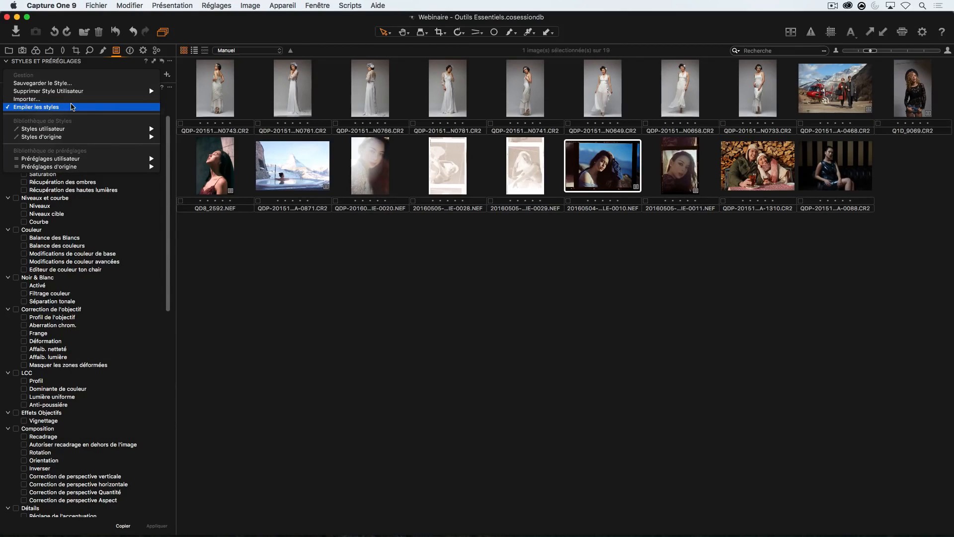
click(72, 107)
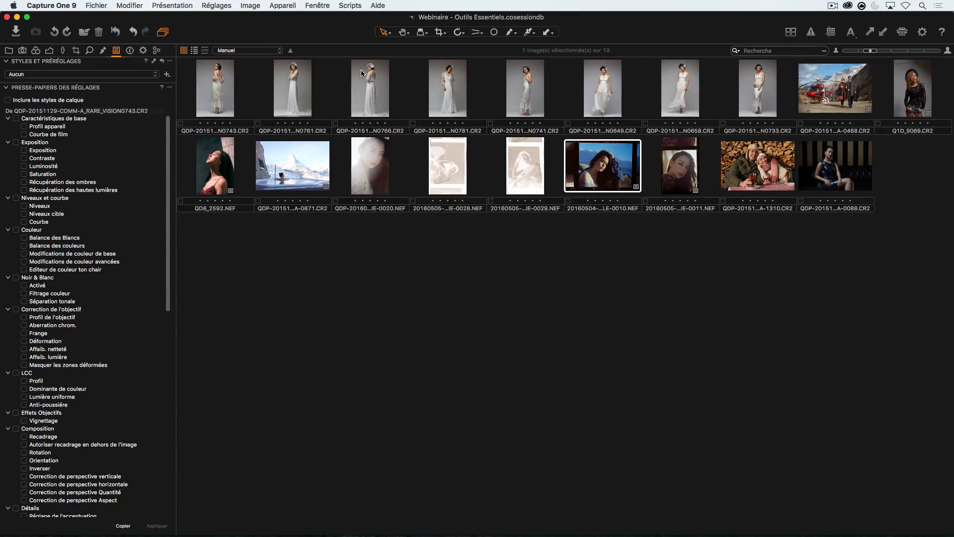
Step: Open photo QD8_2592.NEF with the color tools, activate the white balance picker and view the list of available pickers
click(38, 52)
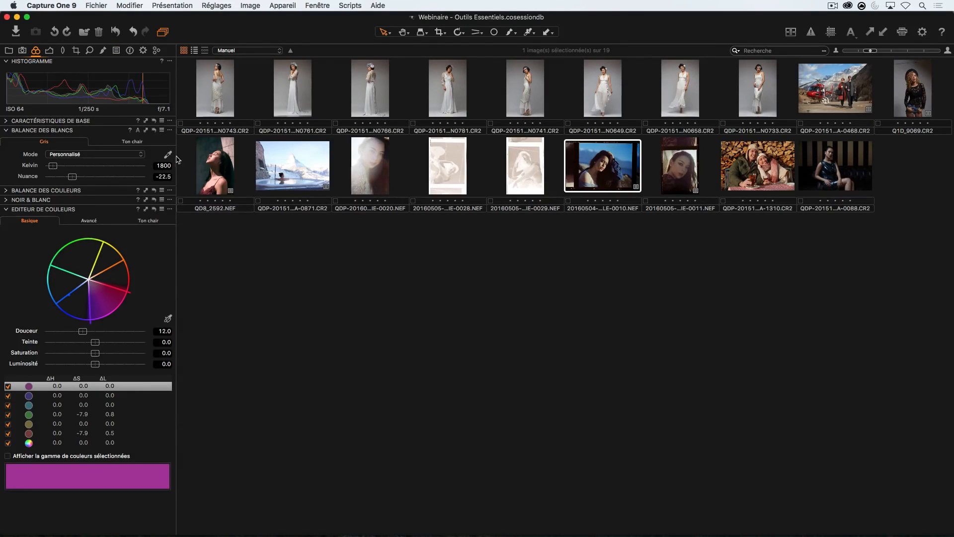
click(217, 159)
double_click(217, 159)
click(168, 154)
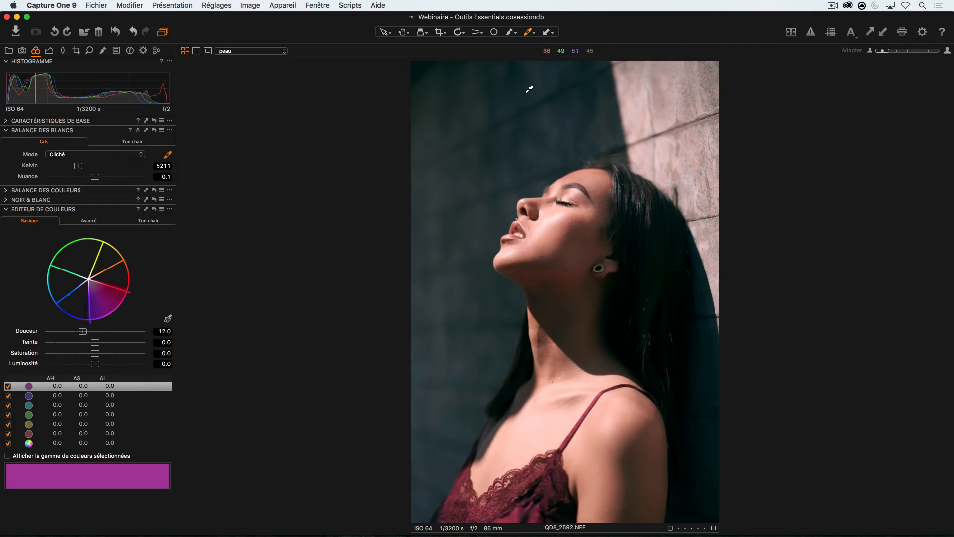
click(530, 31)
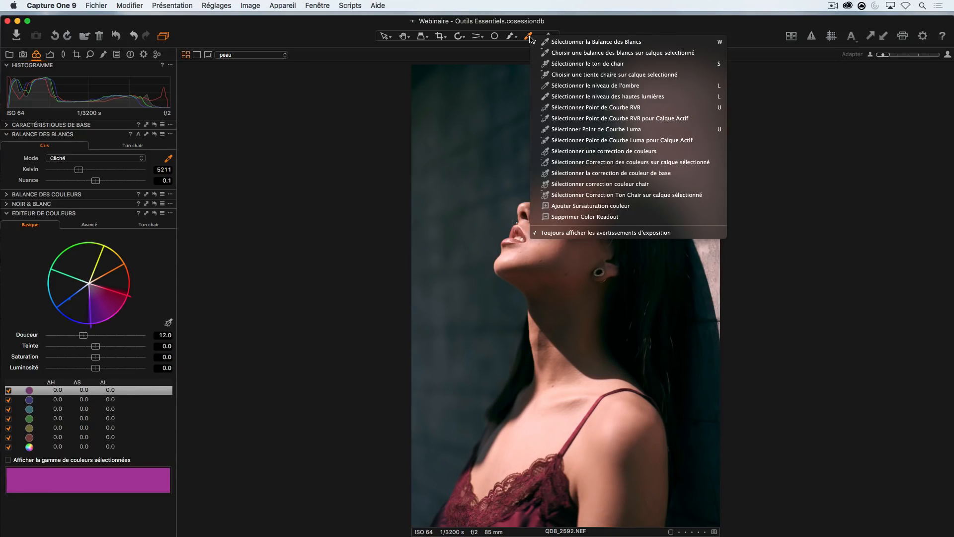
click(531, 38)
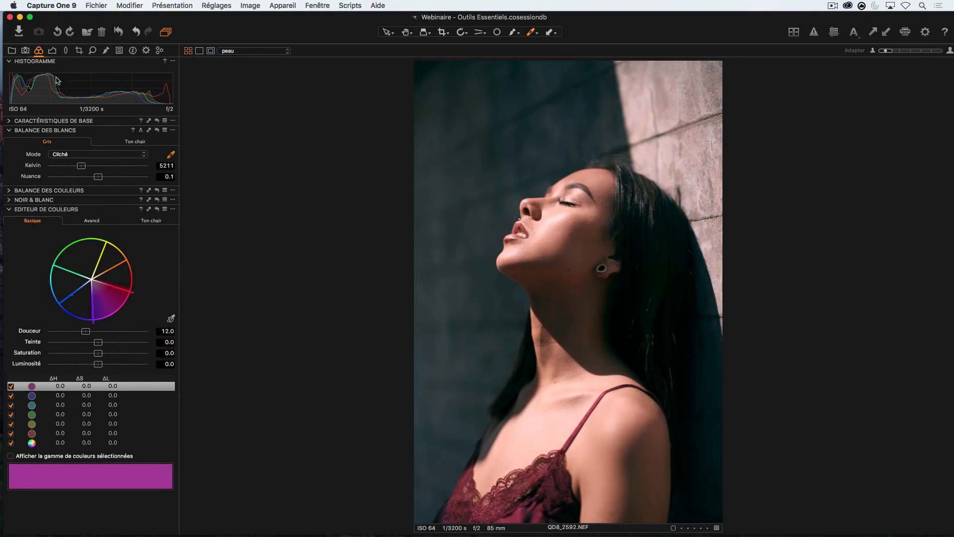
Step: Reduce the photo's Saturation to -100 and reset it, twice, to compare the desaturated image with the original color
click(53, 50)
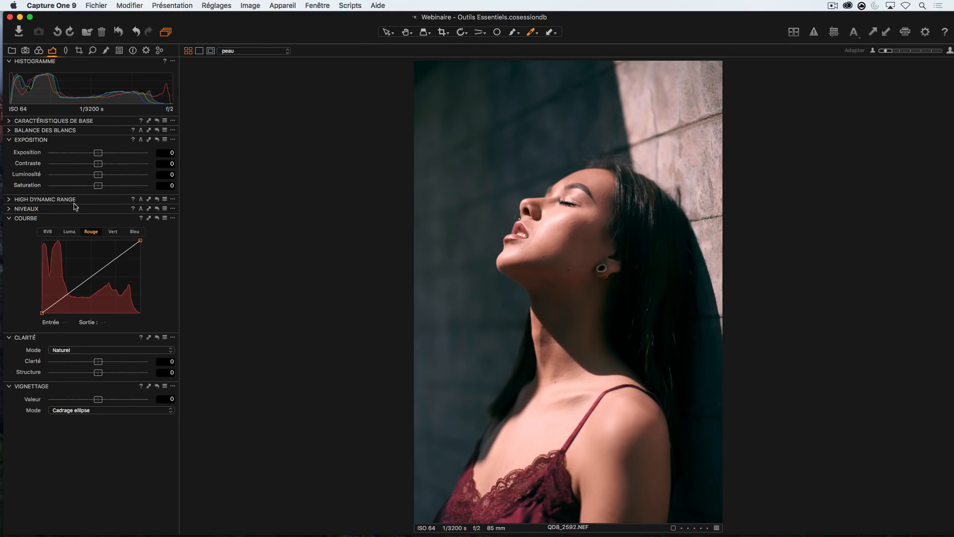
drag(97, 185, 48, 185)
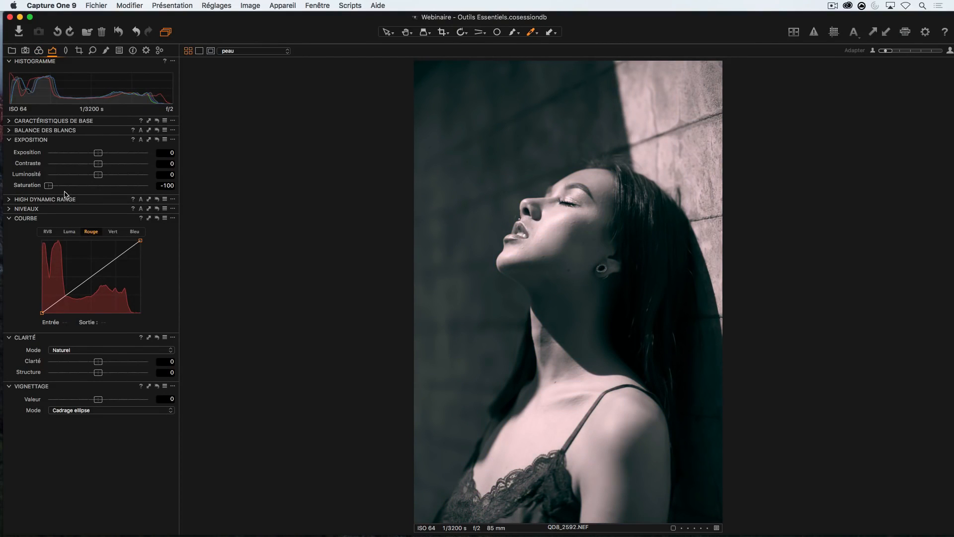
double_click(48, 185)
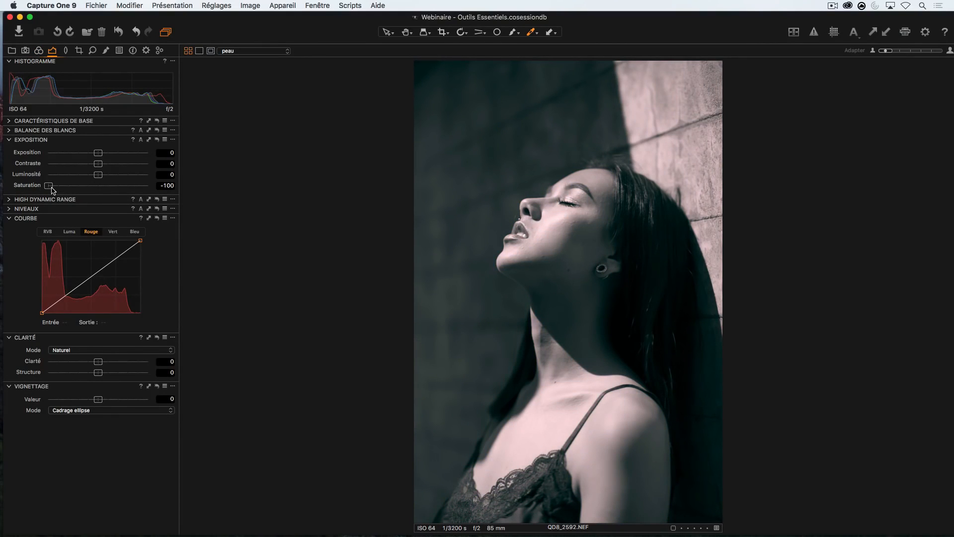
click(40, 51)
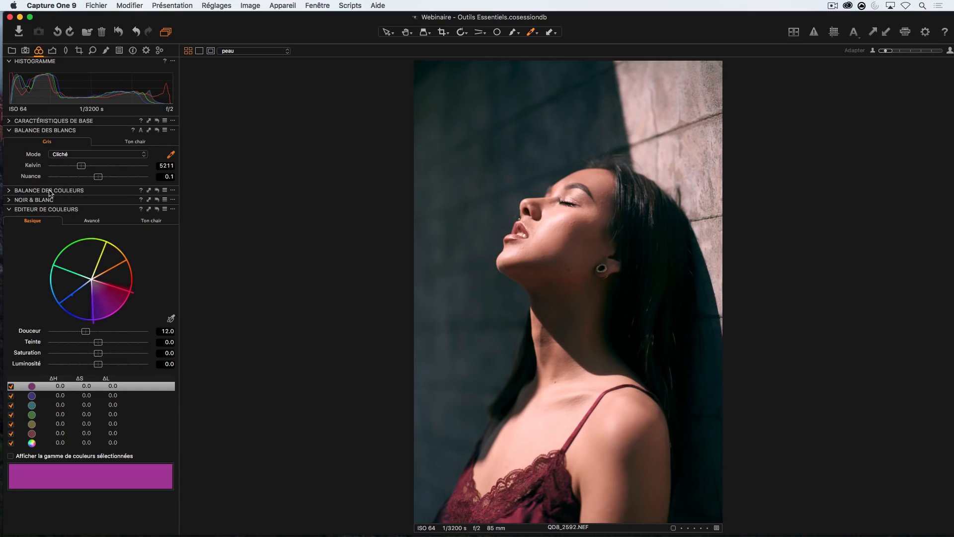
click(52, 51)
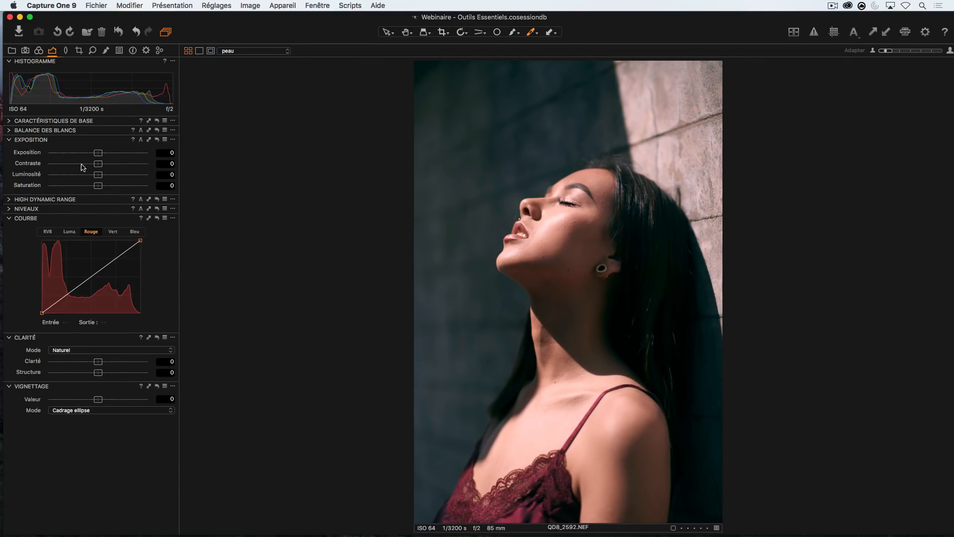
drag(98, 185, 31, 189)
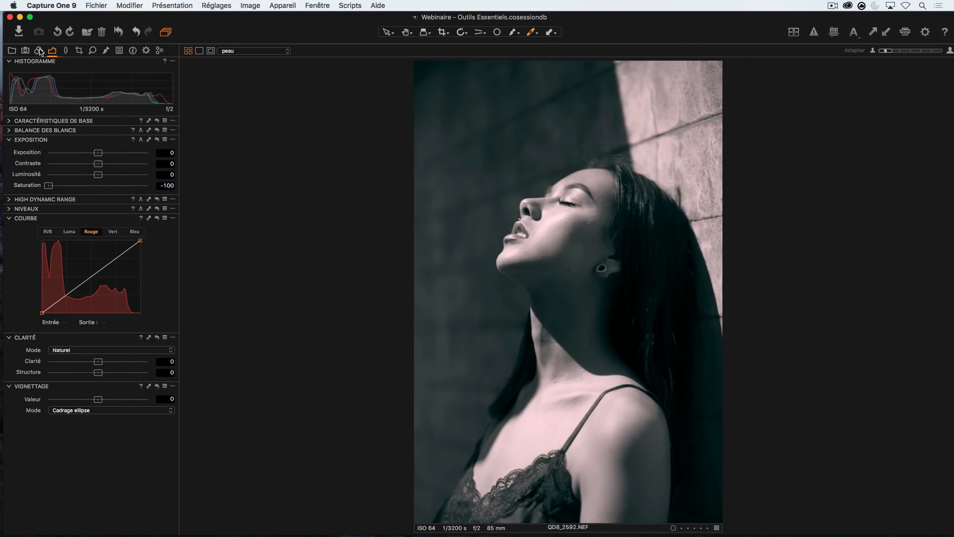
double_click(49, 187)
Step: Enable Black and White conversion for the photo and try the red color filter
click(39, 50)
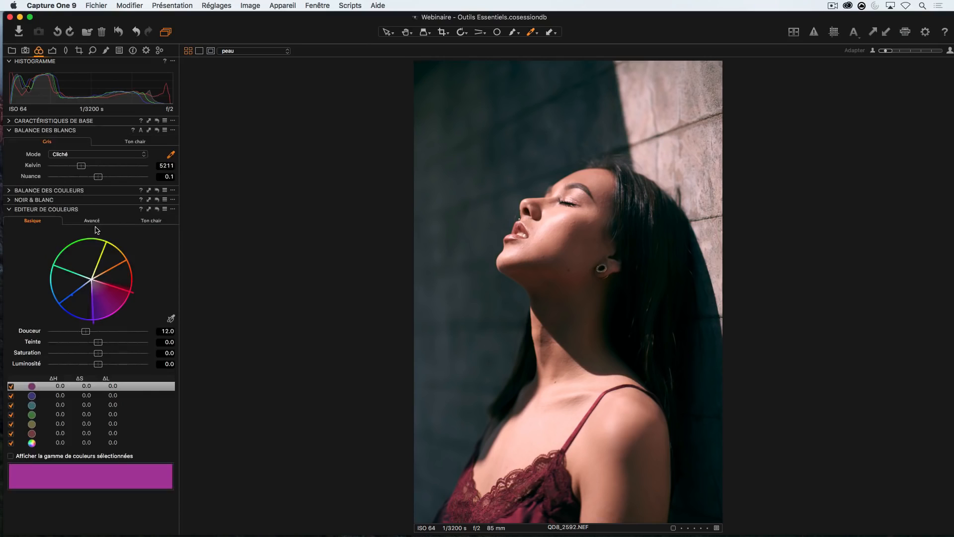
click(8, 201)
click(52, 128)
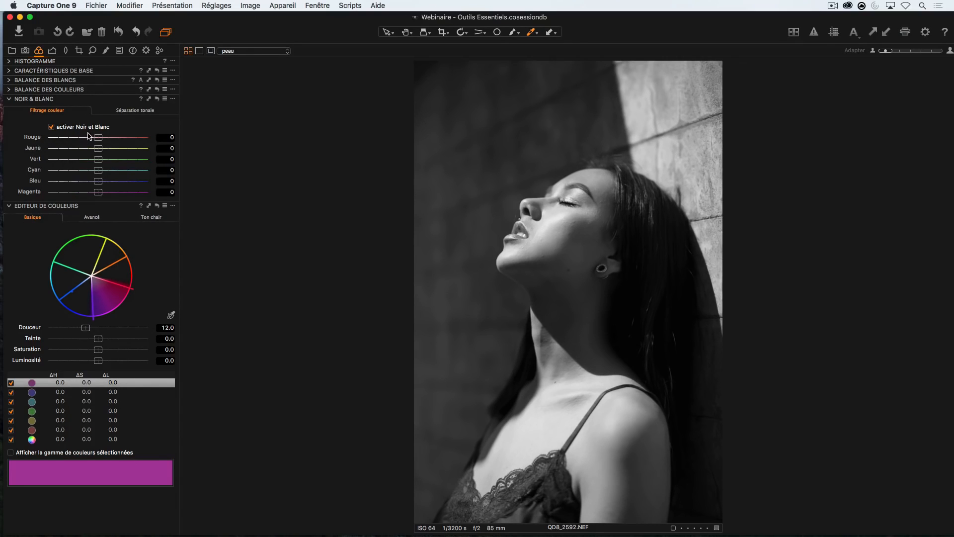
mouse_move(98, 138)
mouse_down()
mouse_move(157, 138)
mouse_move(47, 144)
mouse_move(99, 141)
mouse_up()
Step: Apply the Color - Panchromatic 1 preset to the black and white conversion and tone the highlights with hue 25 and saturation 15
click(165, 99)
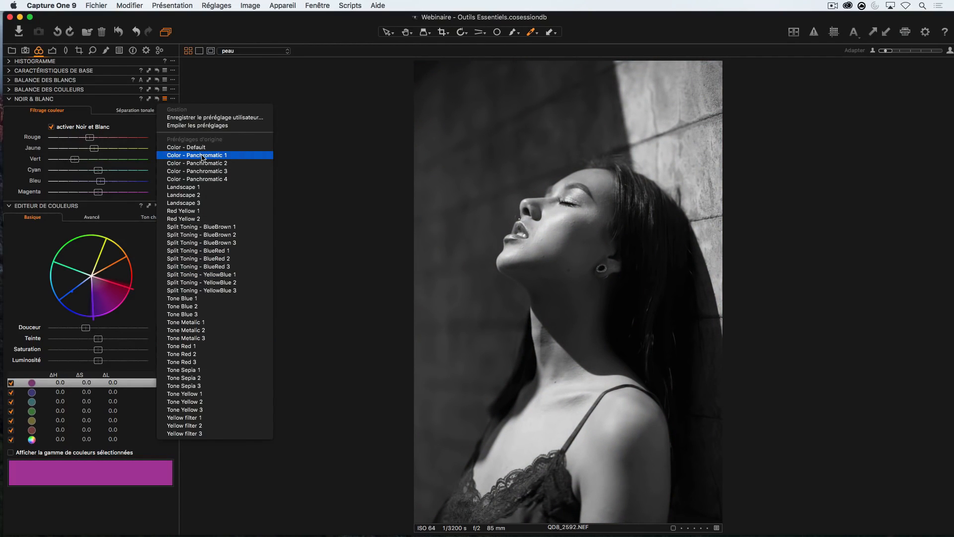
click(202, 156)
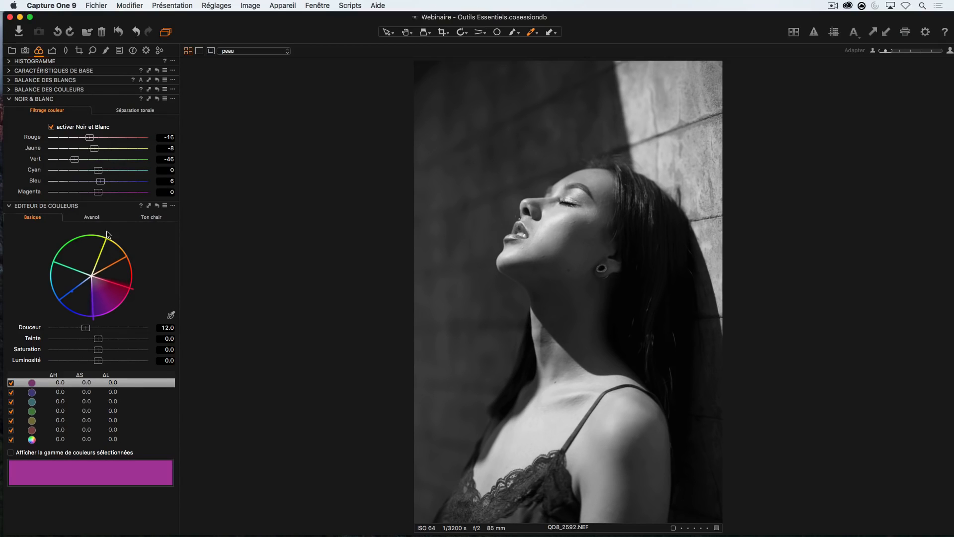
click(165, 99)
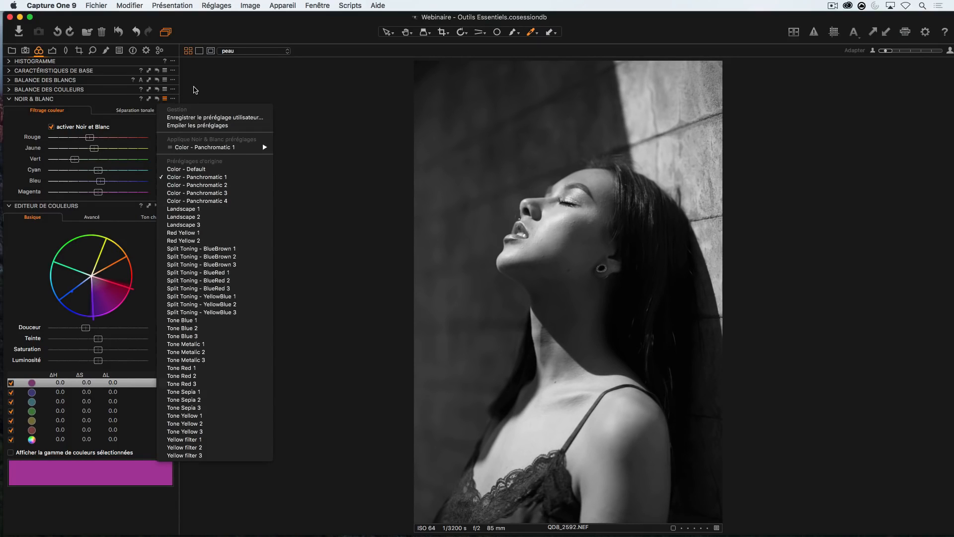
click(194, 89)
click(123, 112)
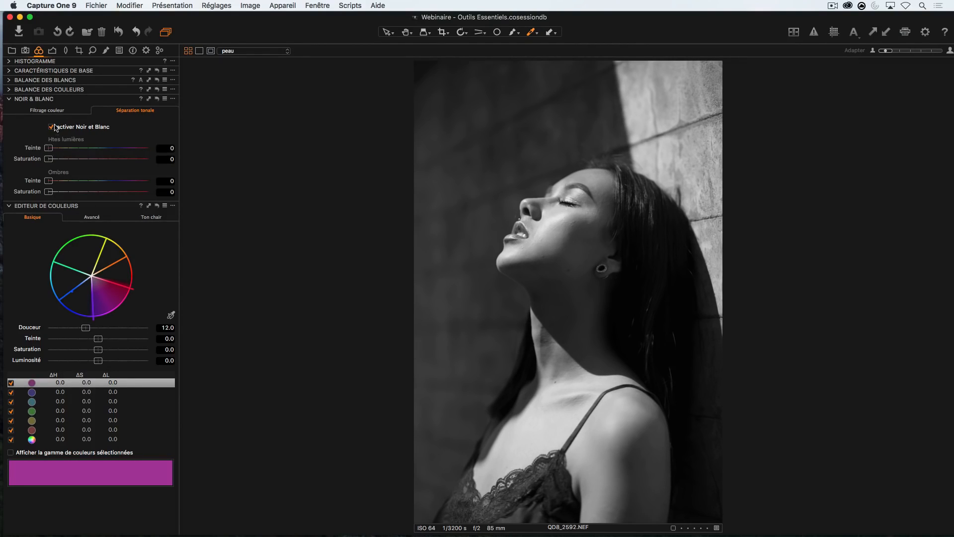
drag(49, 148, 69, 162)
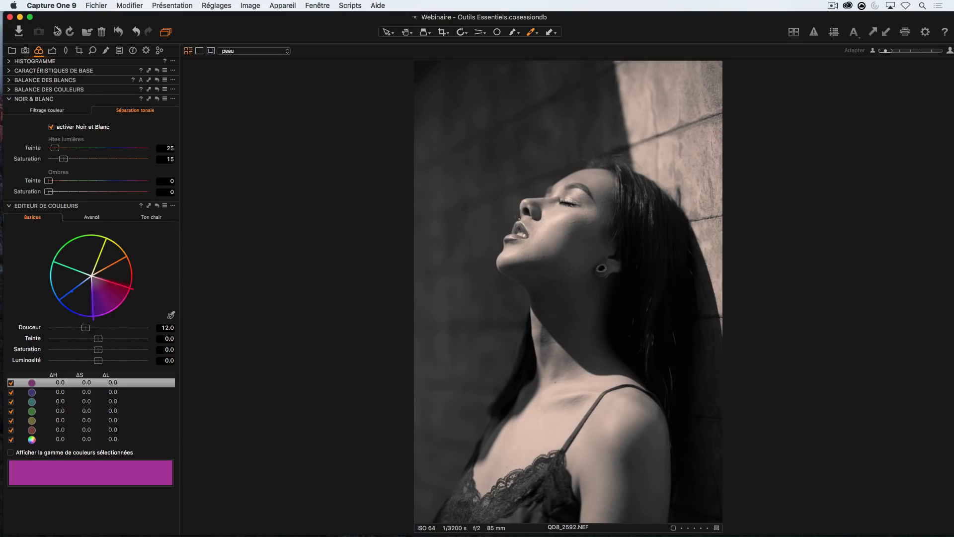
Step: Set the photo's Contrast to 10 and Clarity to 12, and return to the color tools
click(52, 51)
drag(98, 163, 112, 167)
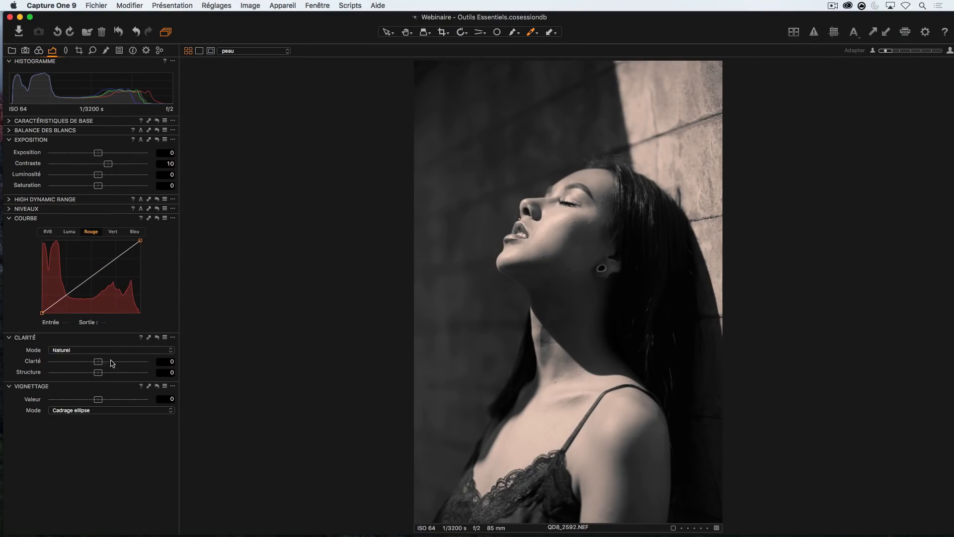
drag(101, 363, 109, 366)
click(38, 52)
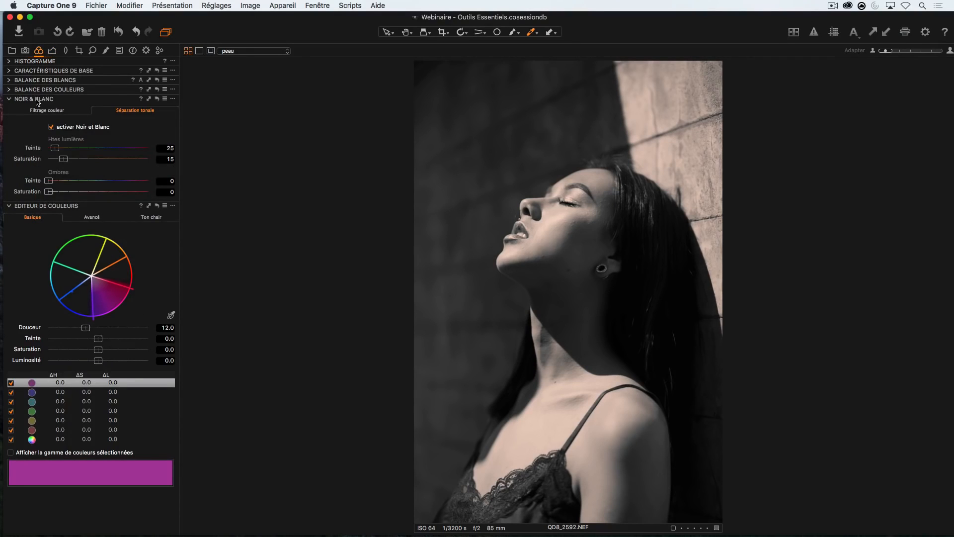
Step: Disable the Black and White conversion and apply the B&W Panchromatic effect as the photo's ICC profile
click(52, 127)
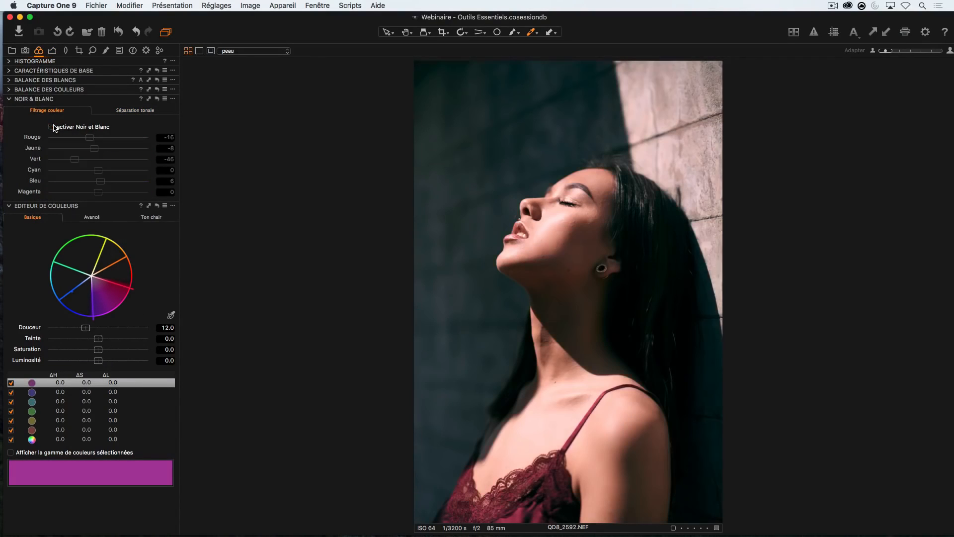
click(14, 70)
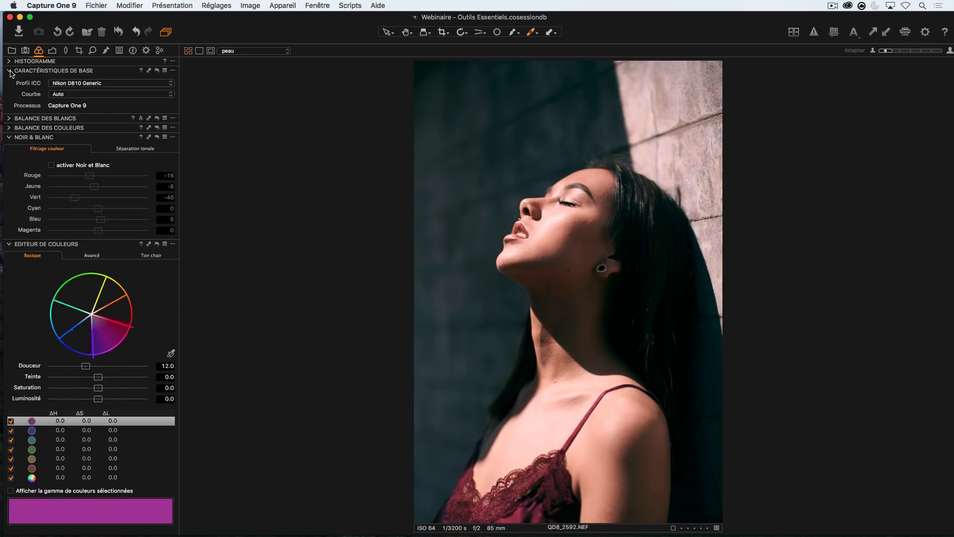
click(77, 84)
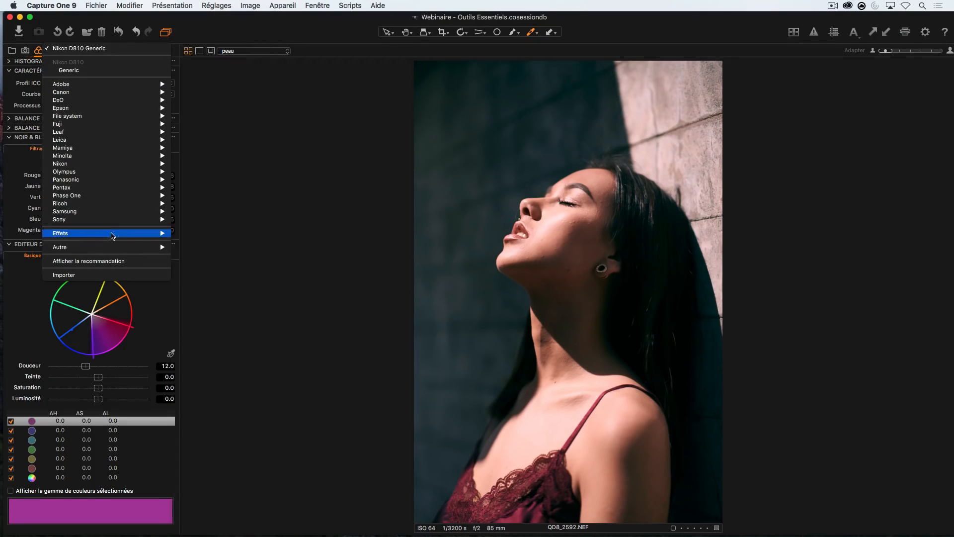
mouse_move(118, 238)
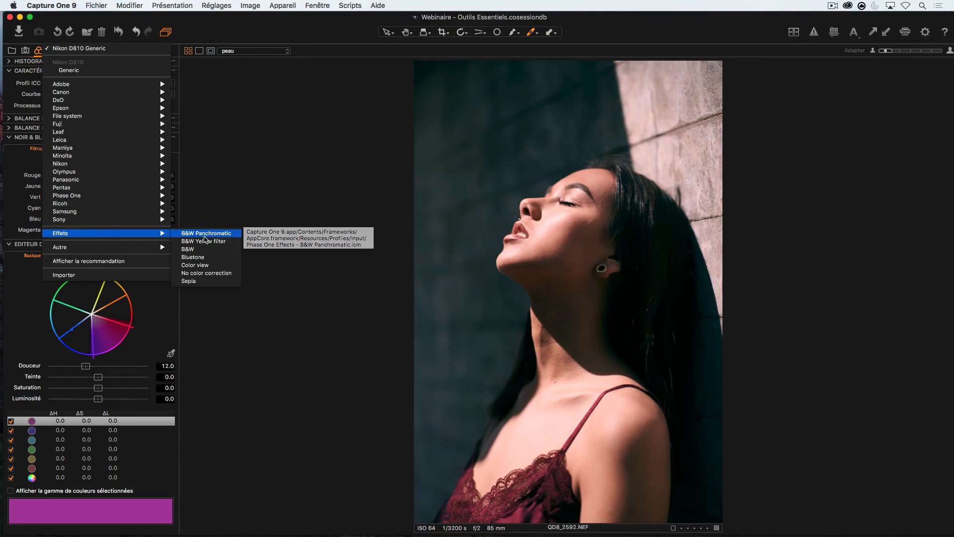
click(204, 236)
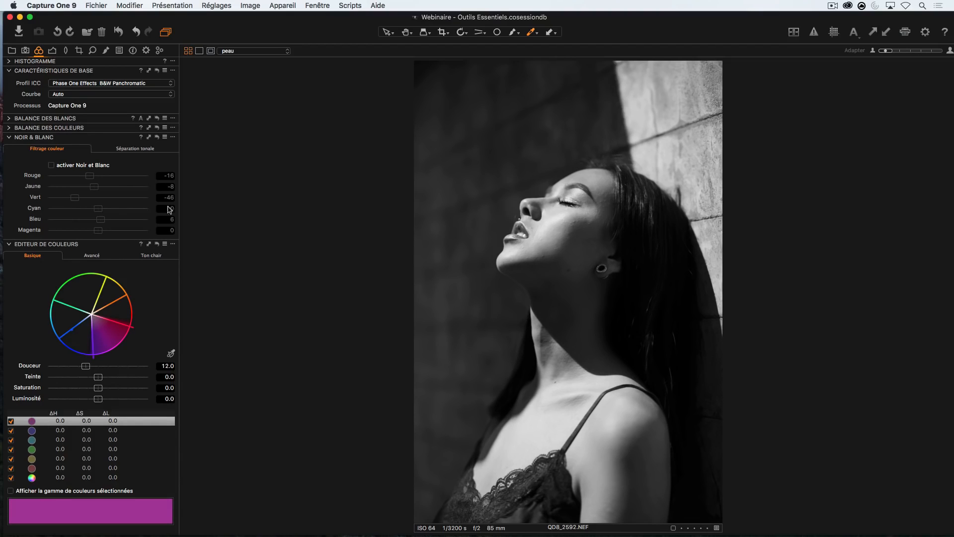
Step: Restore the Nikon D810 Generic ICC profile and look again at the list of available camera profiles
click(74, 85)
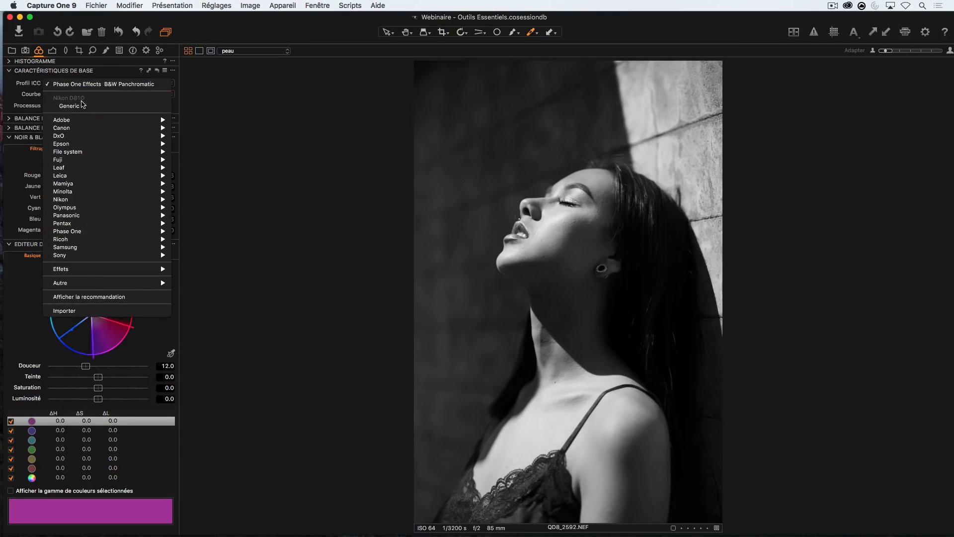
click(83, 106)
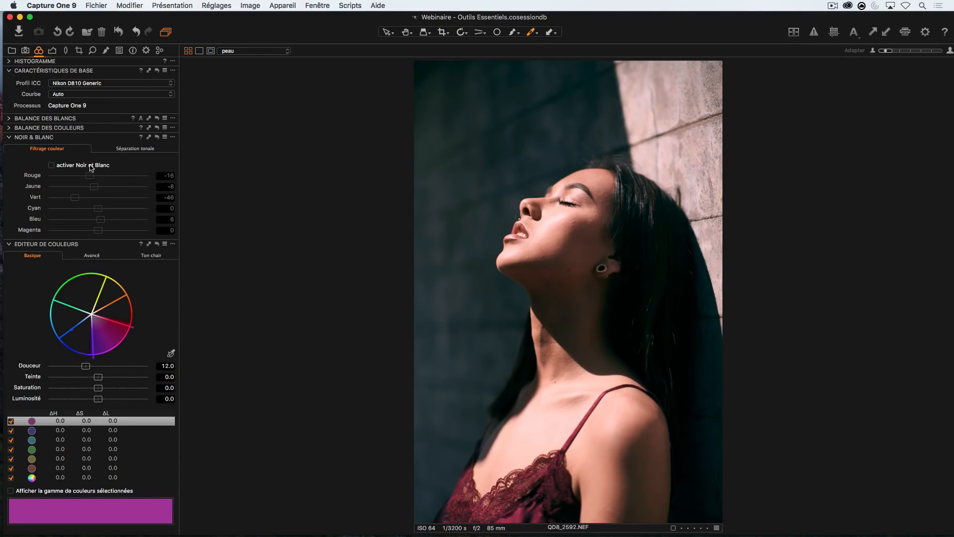
click(88, 83)
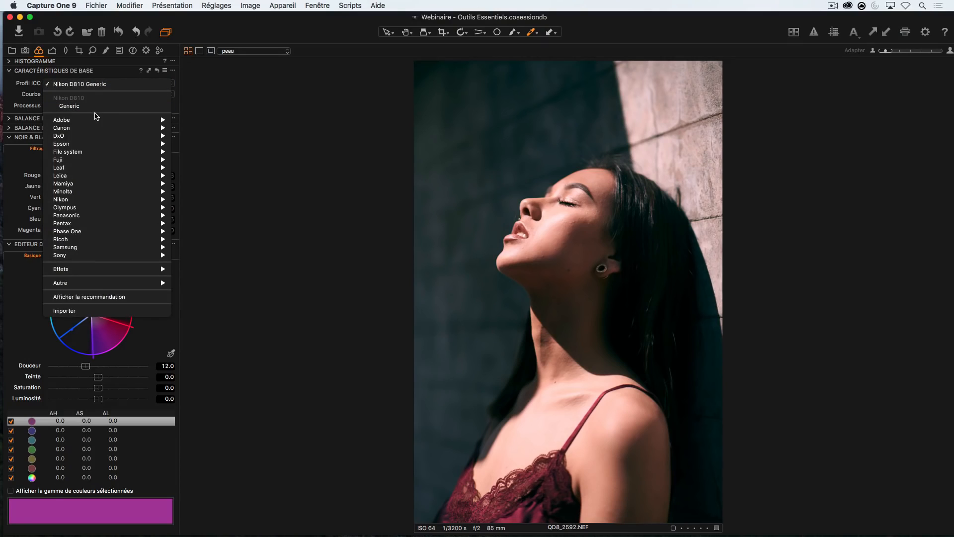
click(246, 147)
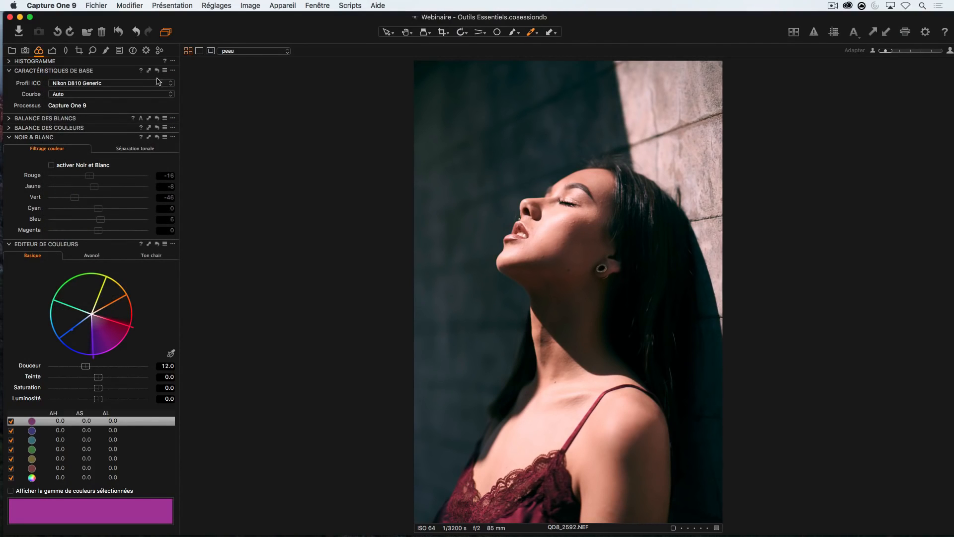
Step: Examine the output ICC profiles offered for the JPEG 80% maximum quality recipe, check the exposure settings and return to the color tools
click(147, 53)
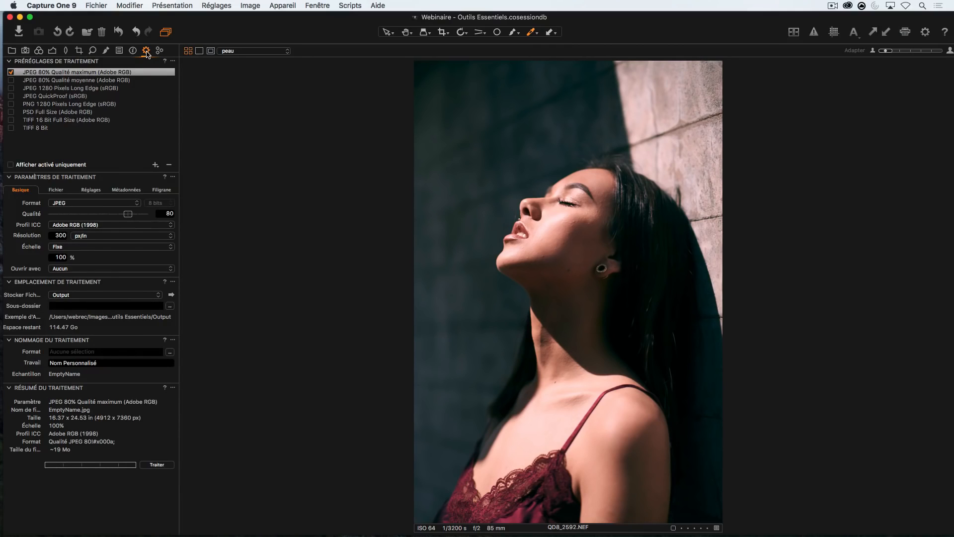
click(72, 226)
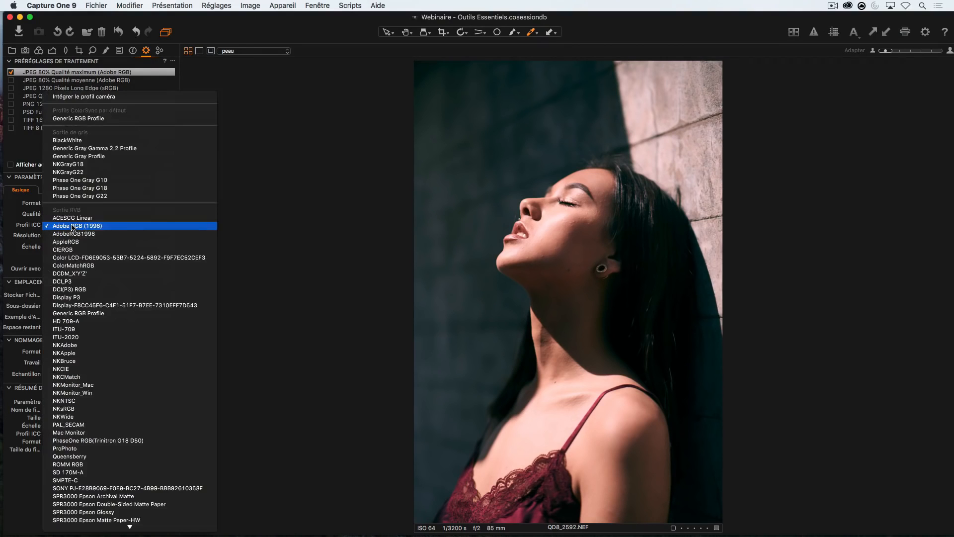
click(298, 219)
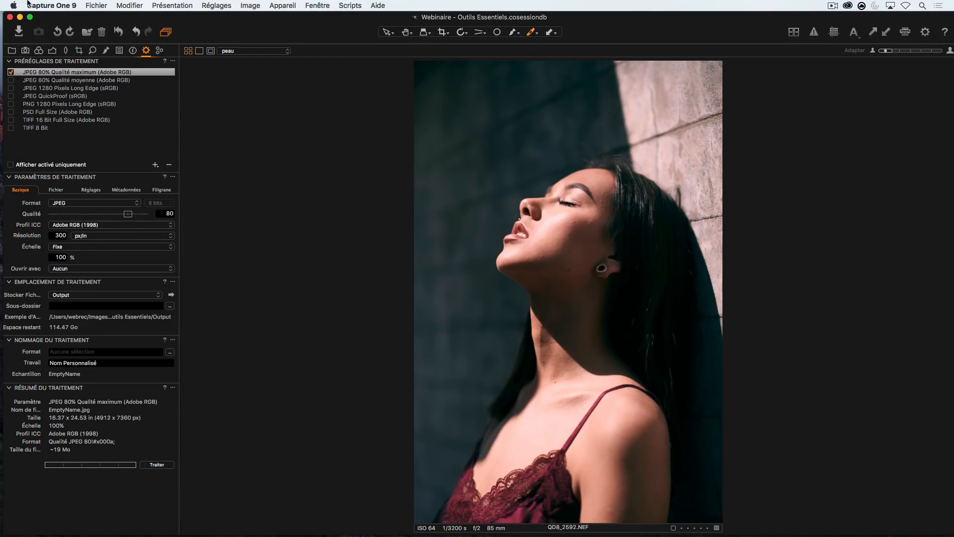
click(53, 51)
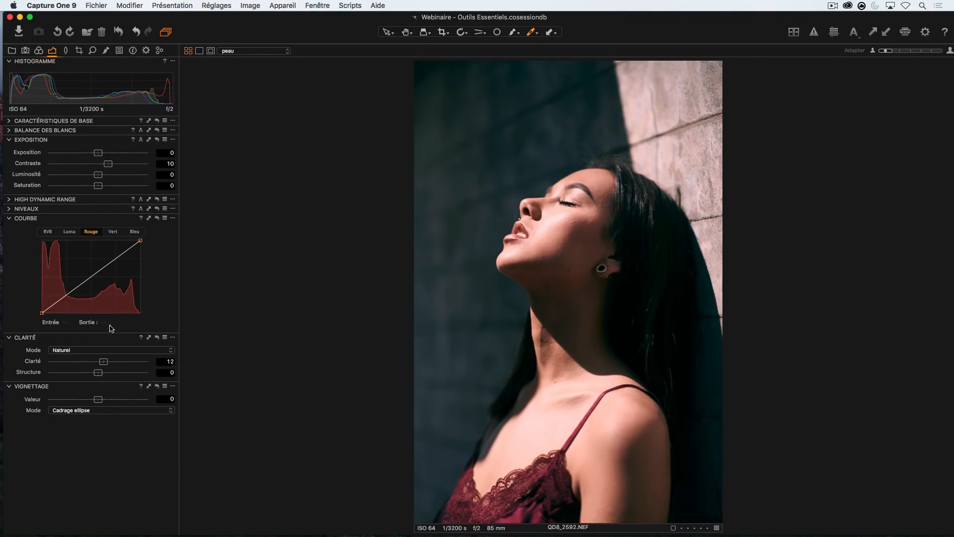
click(38, 51)
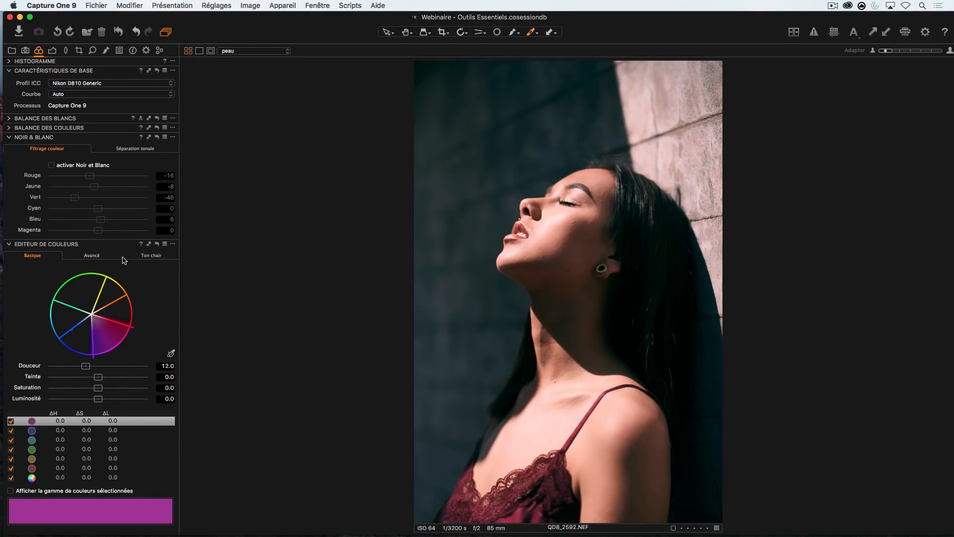
Step: Show the Color Editor's Skin Tone settings and delete the existing "peau" layer from the local adjustments
click(106, 254)
click(156, 256)
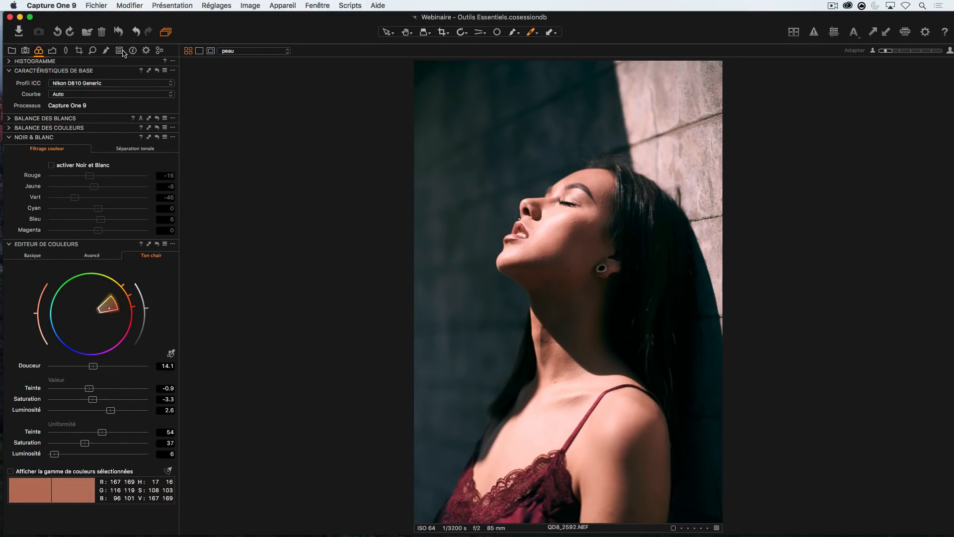
click(145, 51)
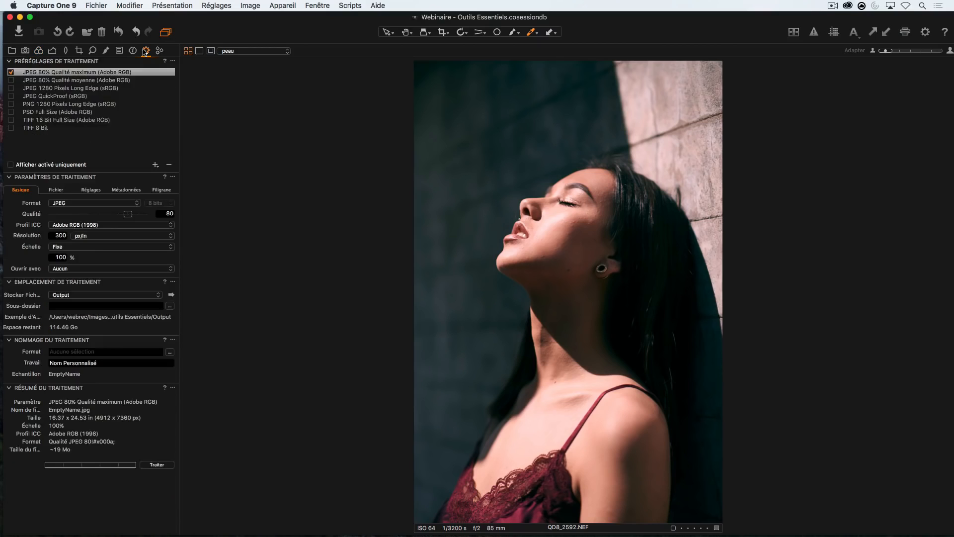
click(106, 51)
click(169, 136)
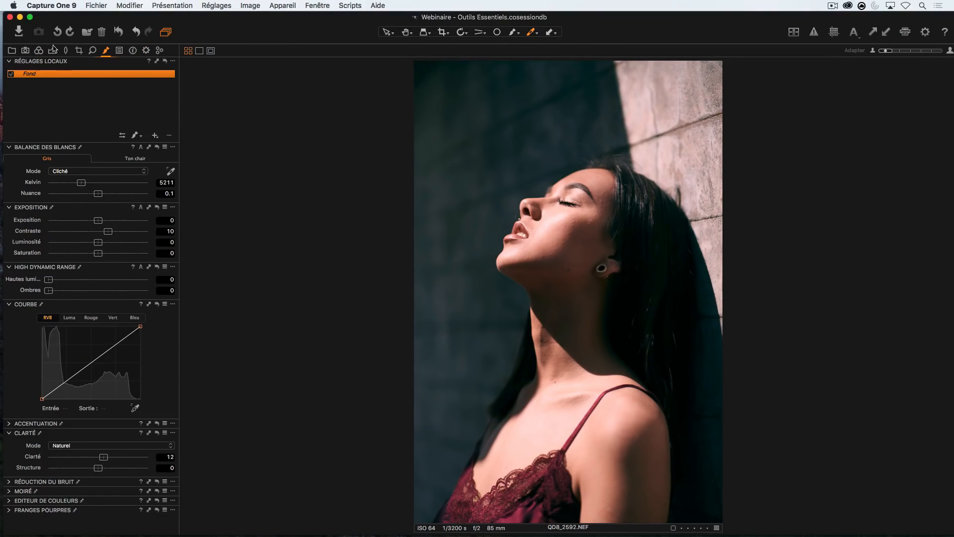
Step: Create a masked layer from the Color Editor's skin tone selection
click(39, 51)
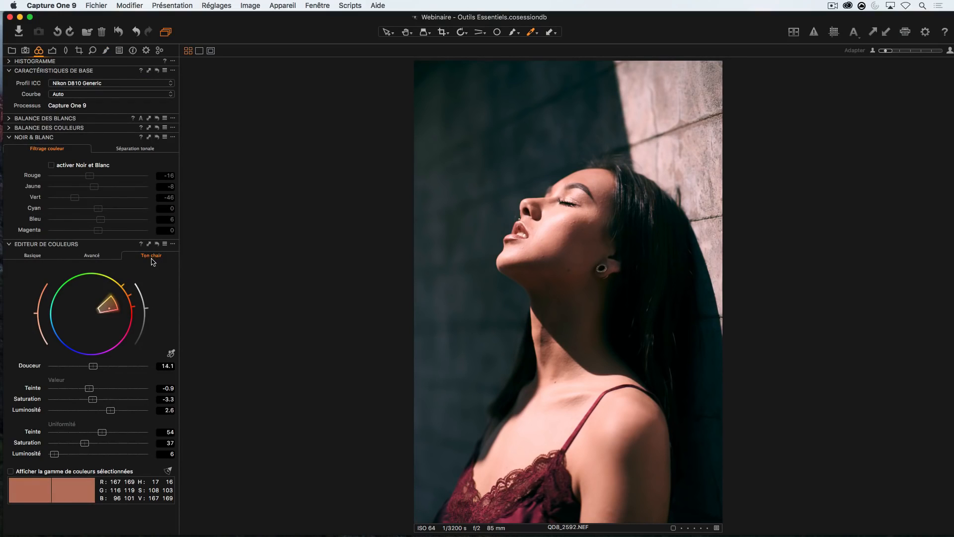
click(173, 244)
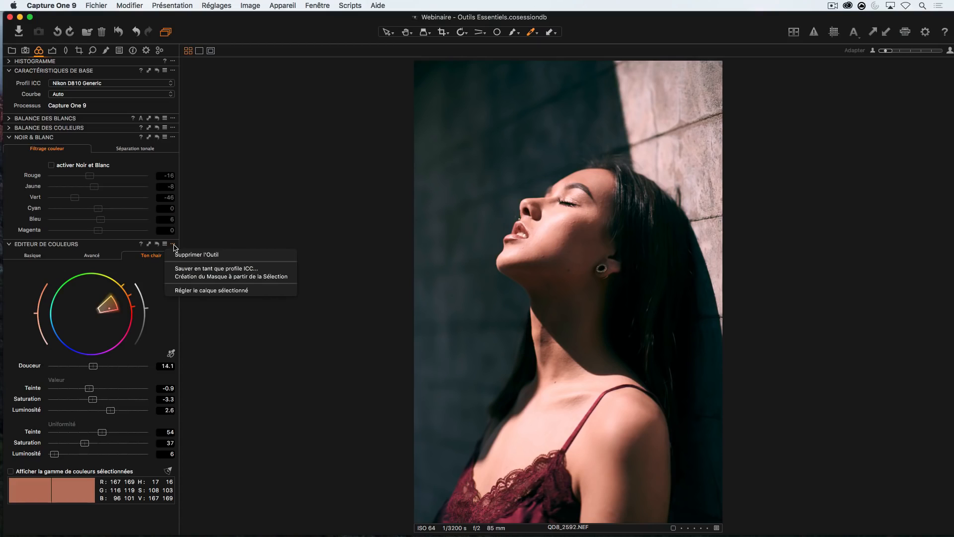
click(194, 277)
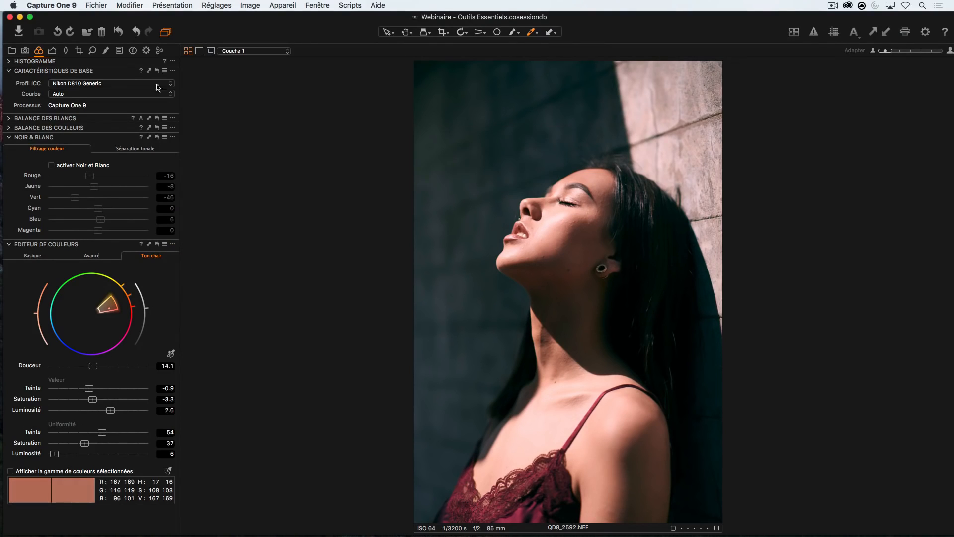
Step: Rename the new skin mask layer to "peau" in the local adjustments and display its mask over the photo
click(106, 51)
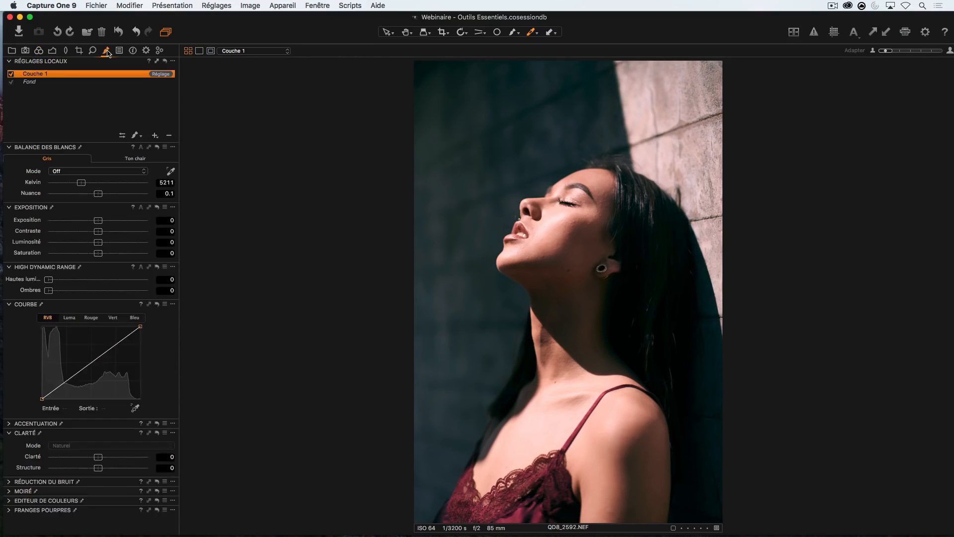
double_click(41, 75)
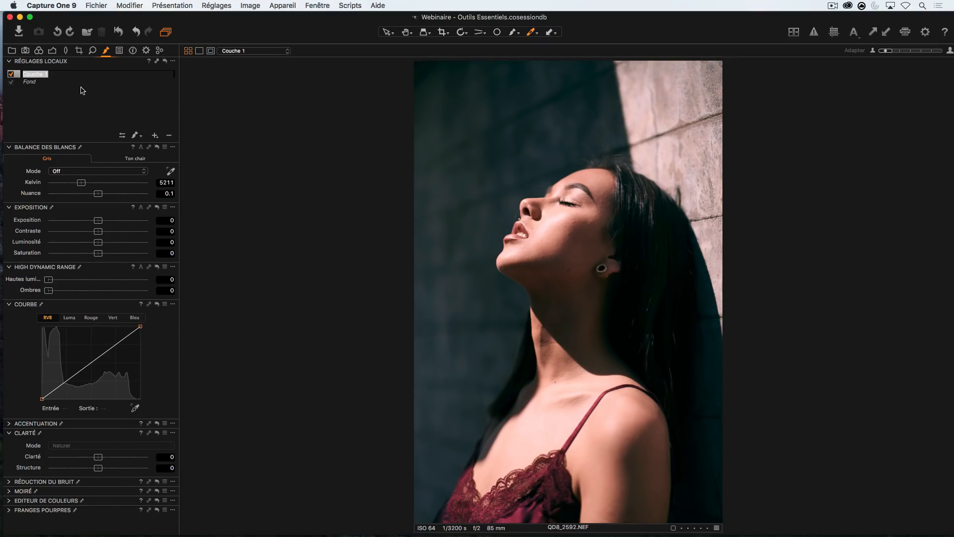
text(peau)
key(Return)
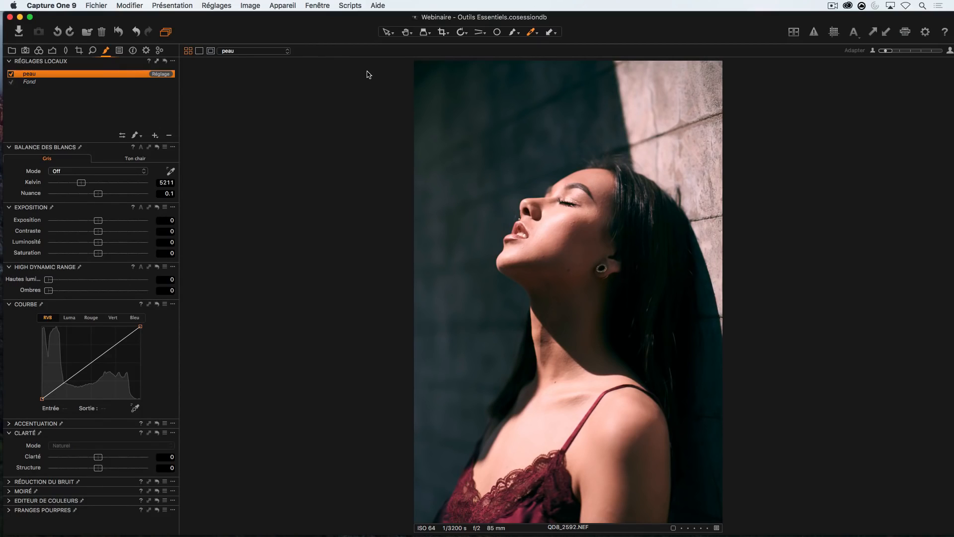
key(m)
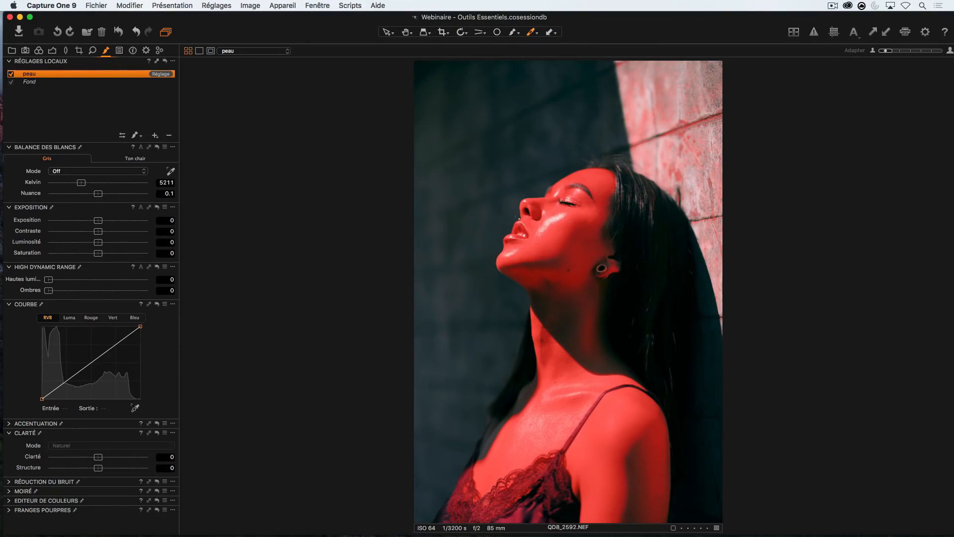
Step: Look through the available pickers and show the Skin Tone mode of the White Balance tool
click(534, 33)
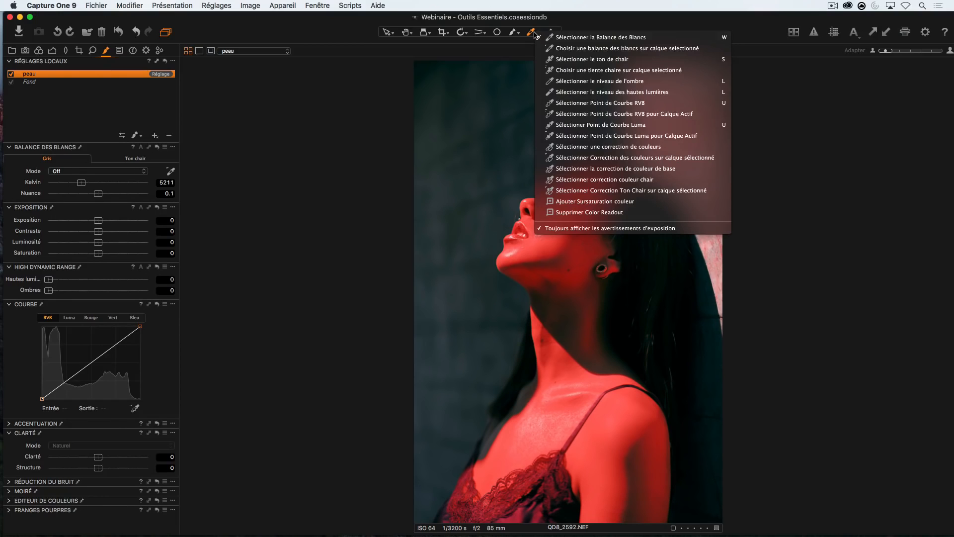
click(532, 32)
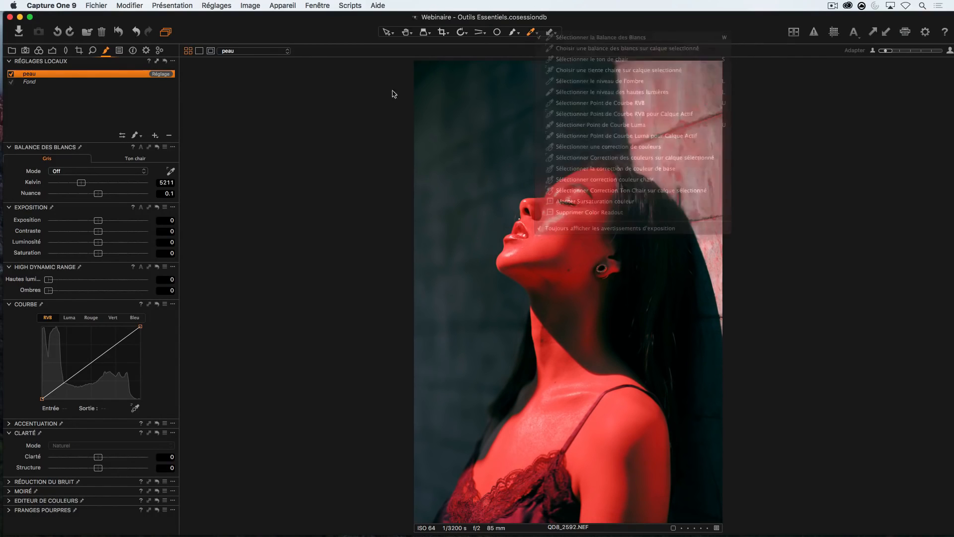
click(39, 50)
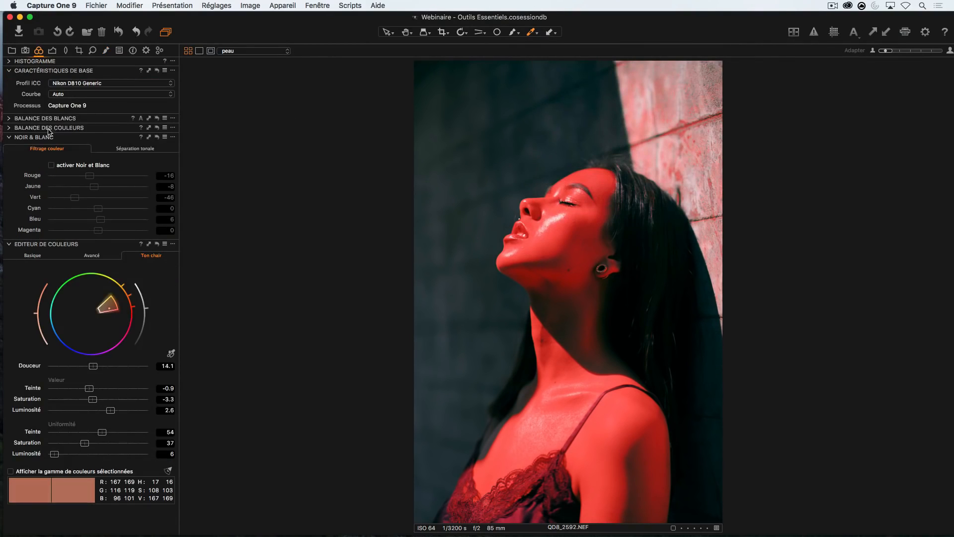
click(14, 119)
click(138, 129)
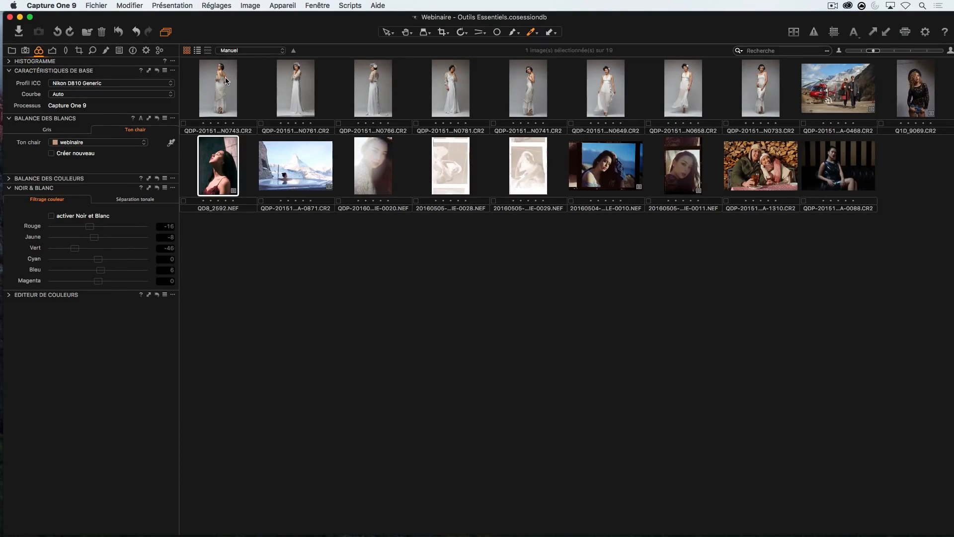
Step: Open the first white dress photo, QDP-20151129-COMM-A_RARE_VISION0743.CR2, with the skin tone picker active and review the available pickers
click(225, 77)
double_click(226, 77)
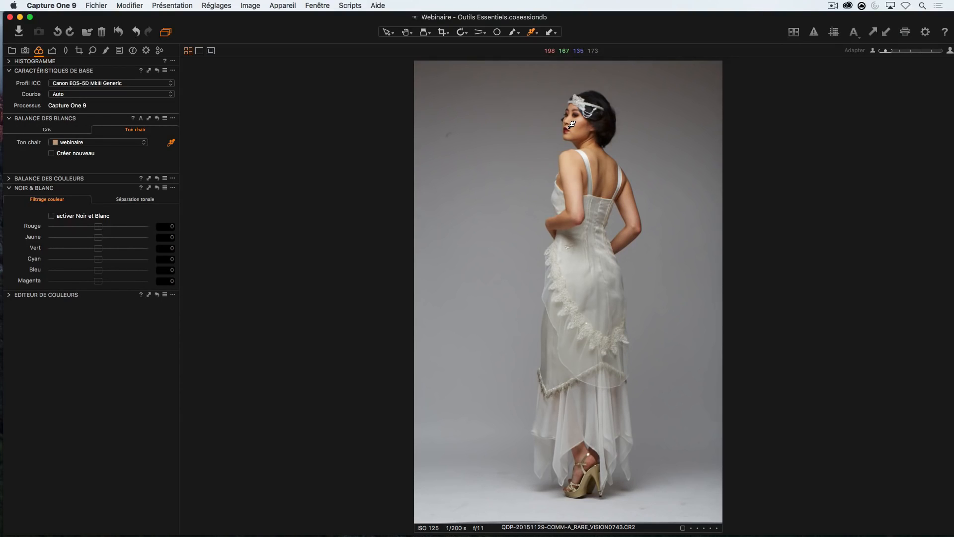
click(532, 31)
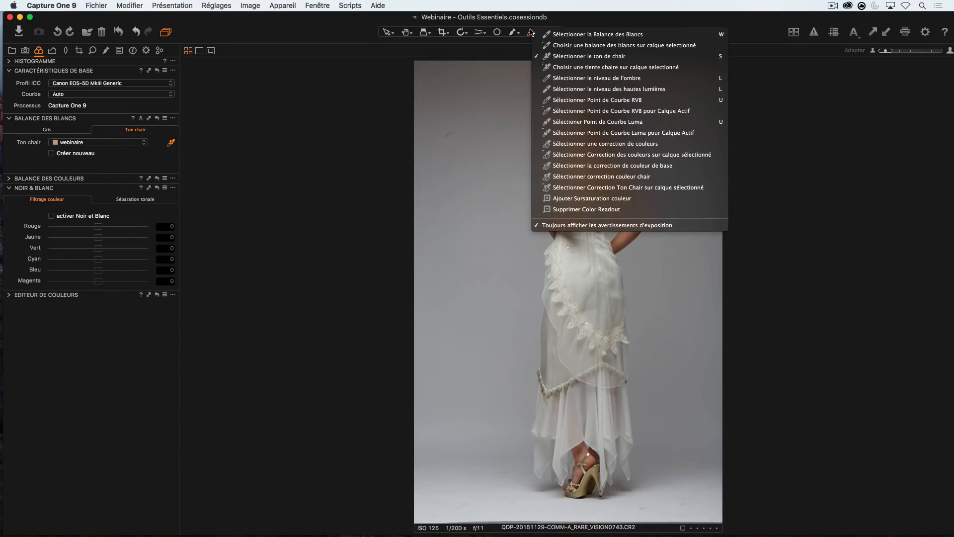
click(269, 98)
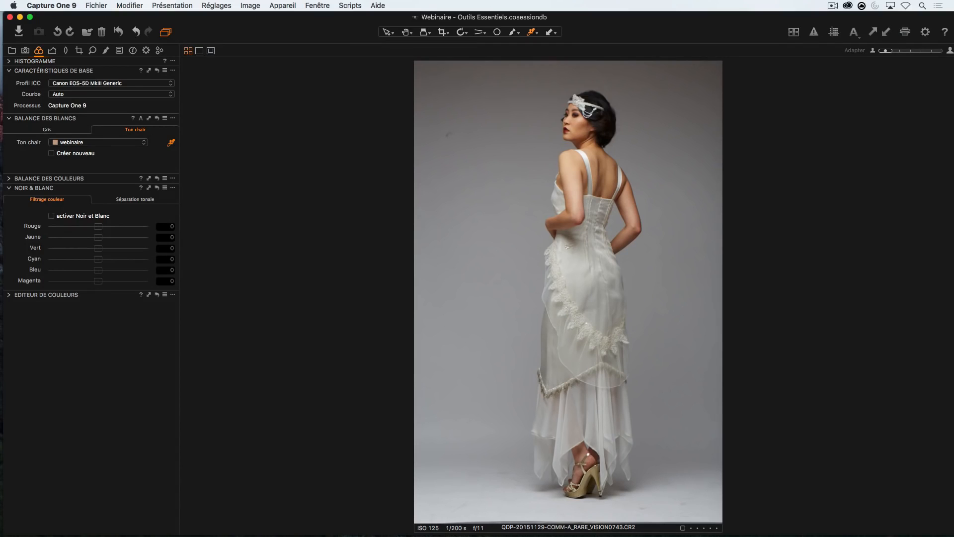
Step: Review the automatic XMP synchronisation options in the Image preferences, keeping "Synchronisation complète", and close the preferences
click(74, 5)
click(68, 32)
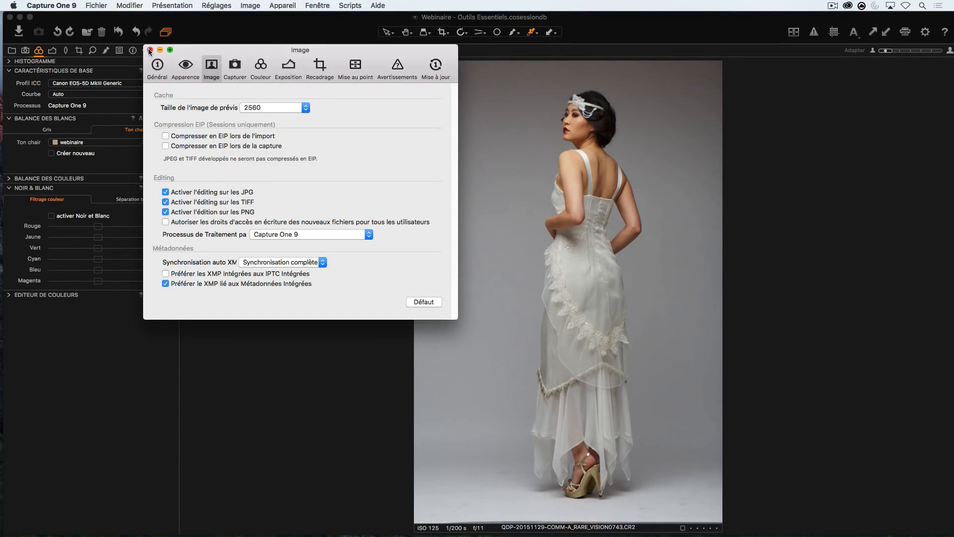
drag(189, 49, 201, 113)
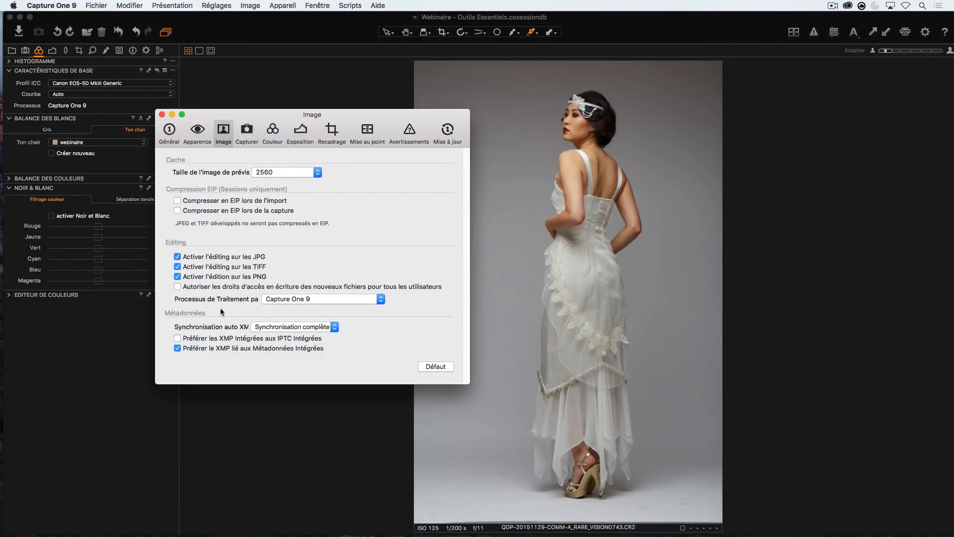
click(287, 328)
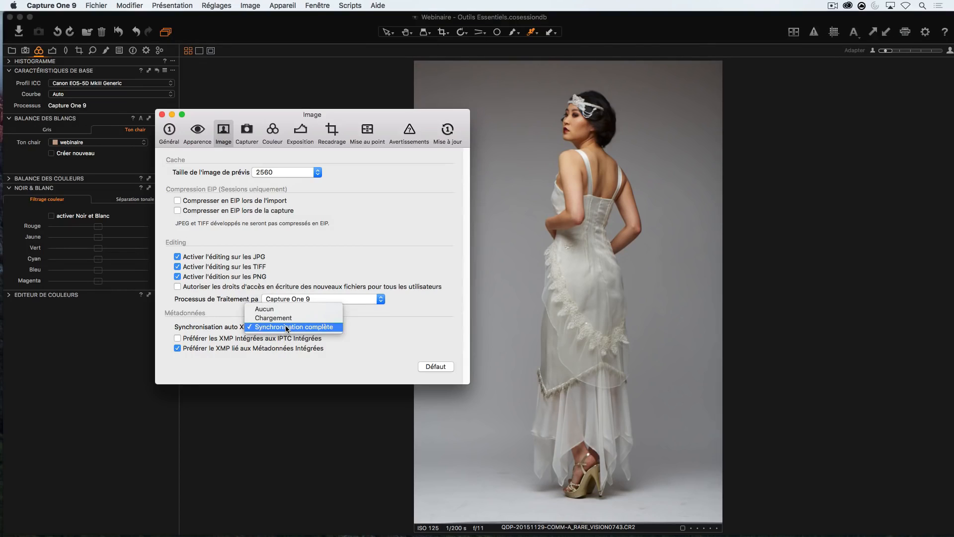
click(287, 327)
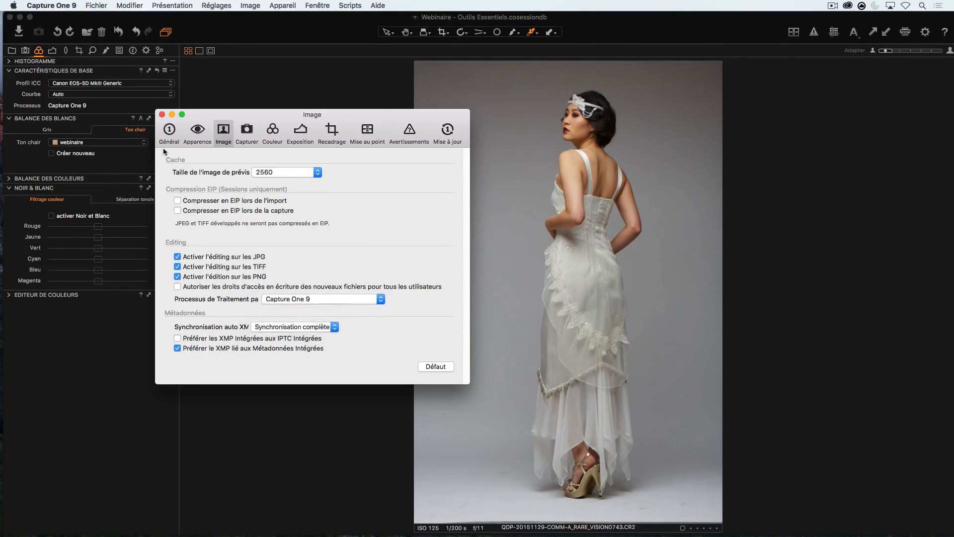
click(162, 115)
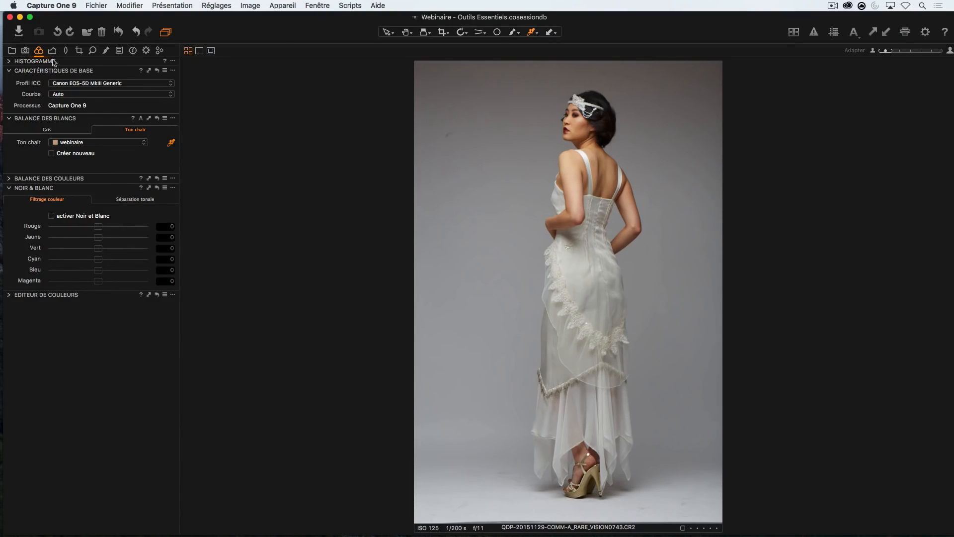
Step: Show the dress photo's Color Editor and its local adjustments, and return to the thumbnail view
click(10, 295)
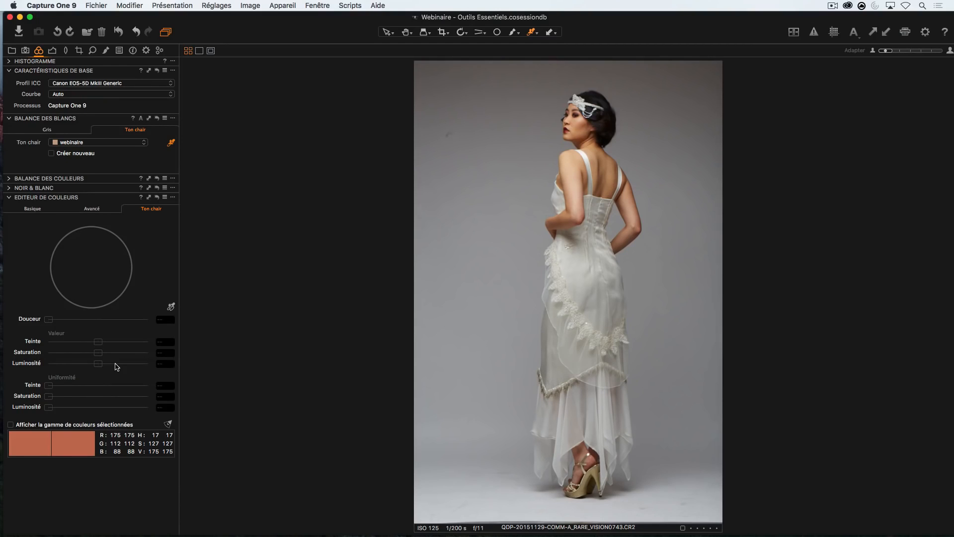
click(106, 50)
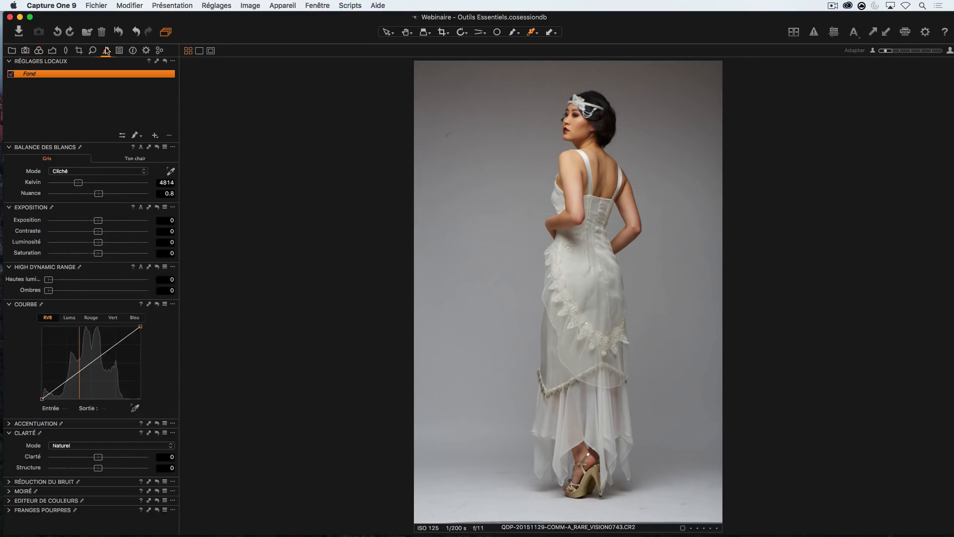
key(g)
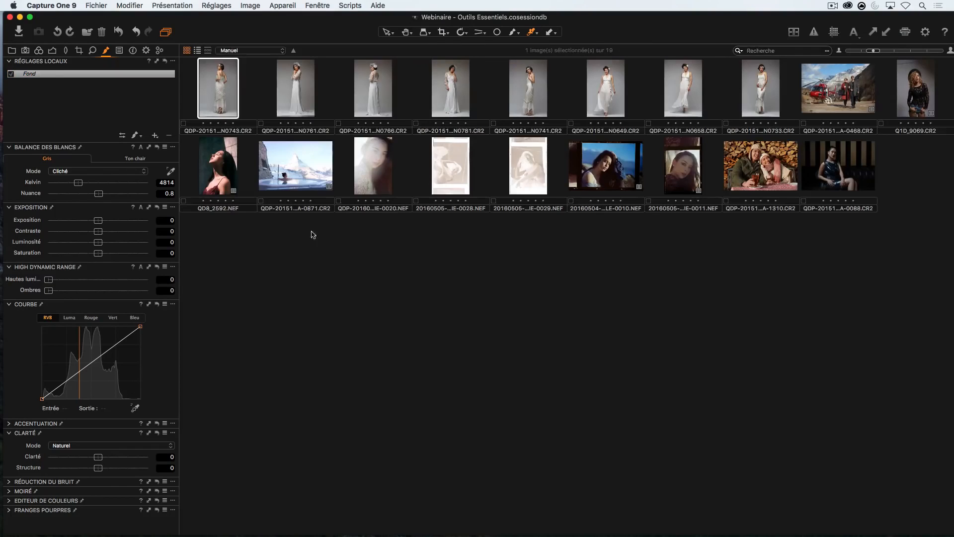
Step: Select QD8_2592.NEF and compare the Color Editor's Skin Tone mode in the color tools with the one in the local adjustments
click(211, 160)
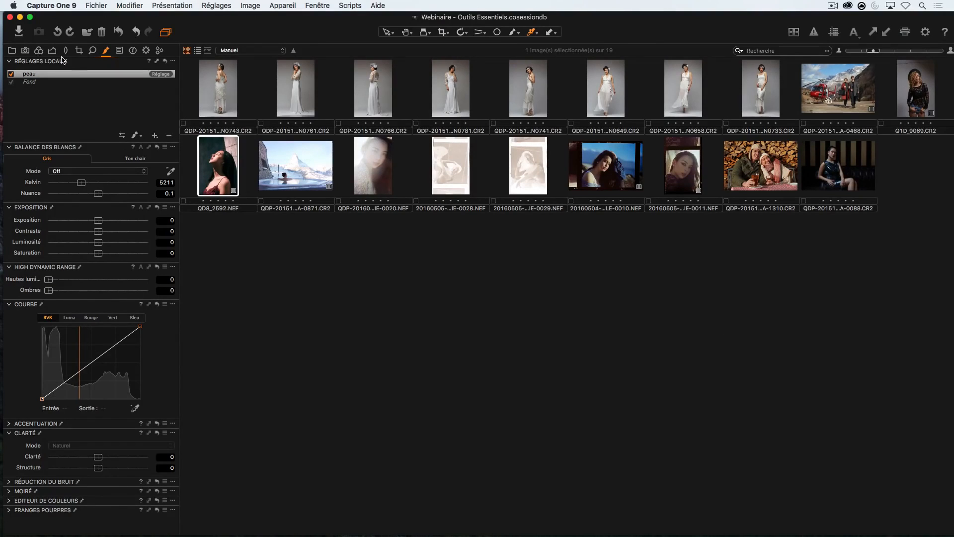
click(40, 50)
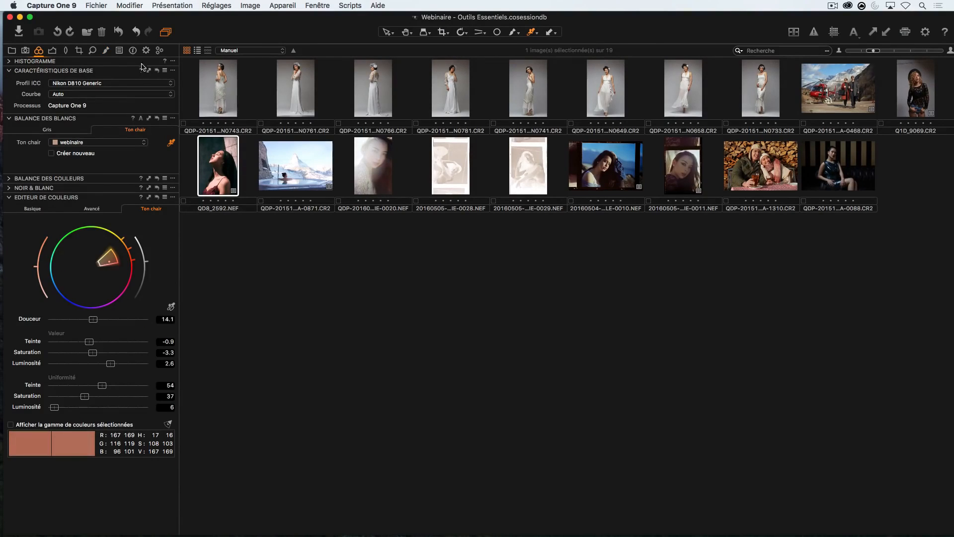
click(106, 50)
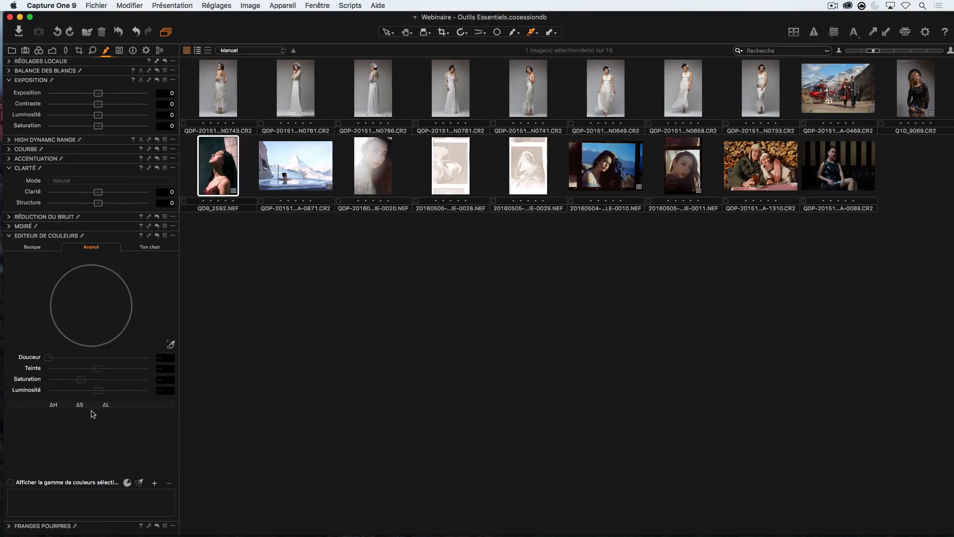
click(150, 247)
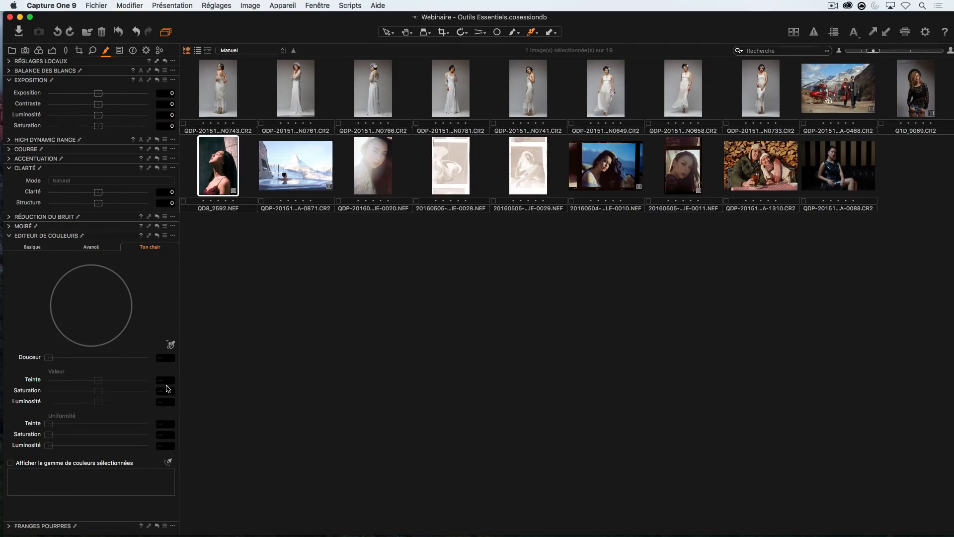
click(52, 50)
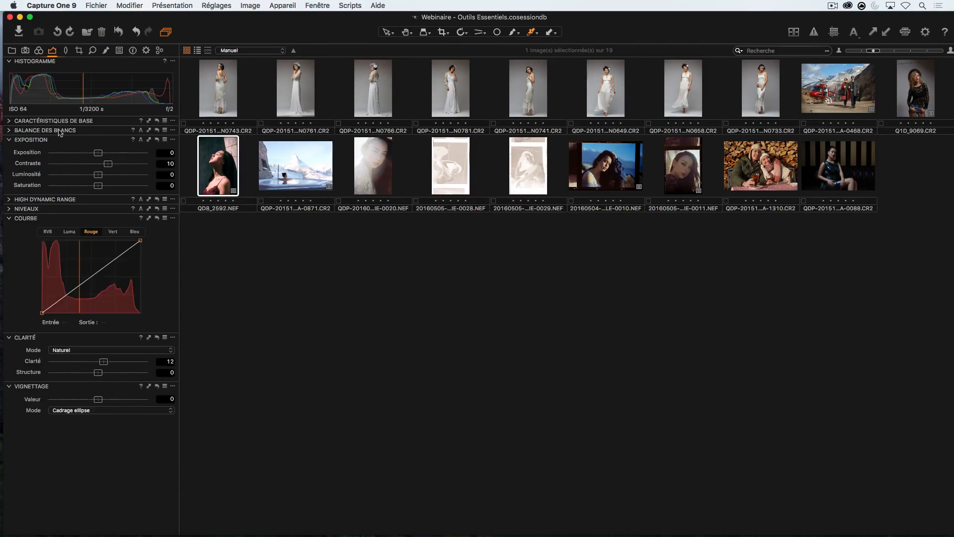
click(39, 50)
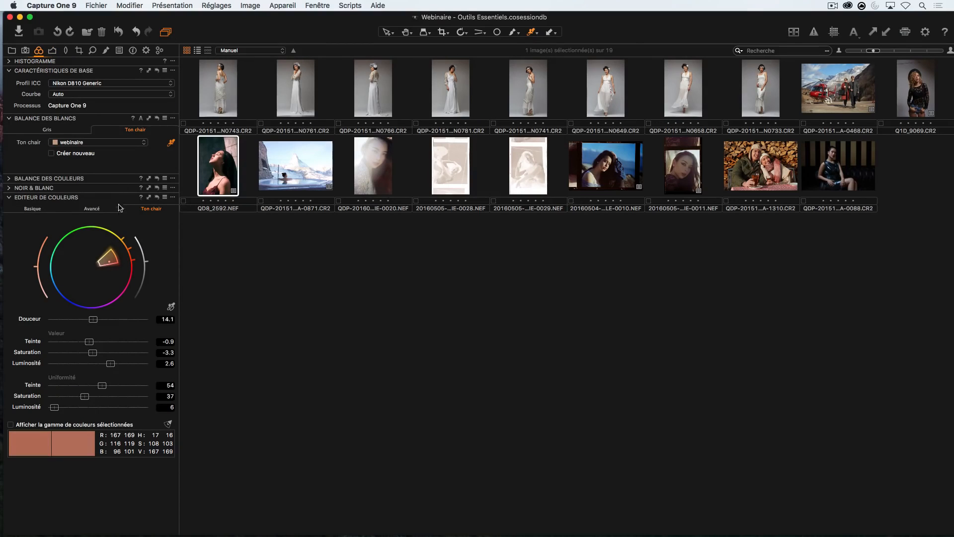